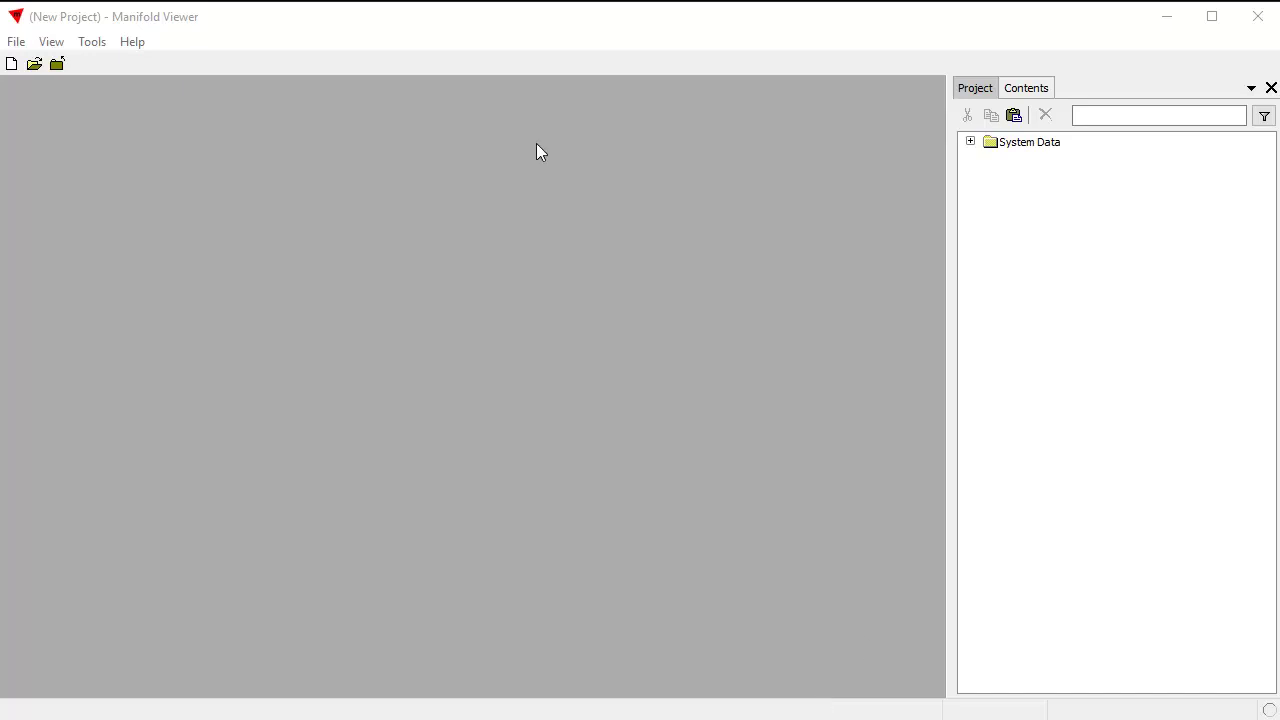
# Link the file m_4012230_nw_10_h_20160717.tif from the NAIP folder into the new project, keeping the save cache option on
pyautogui.click(315, 31)
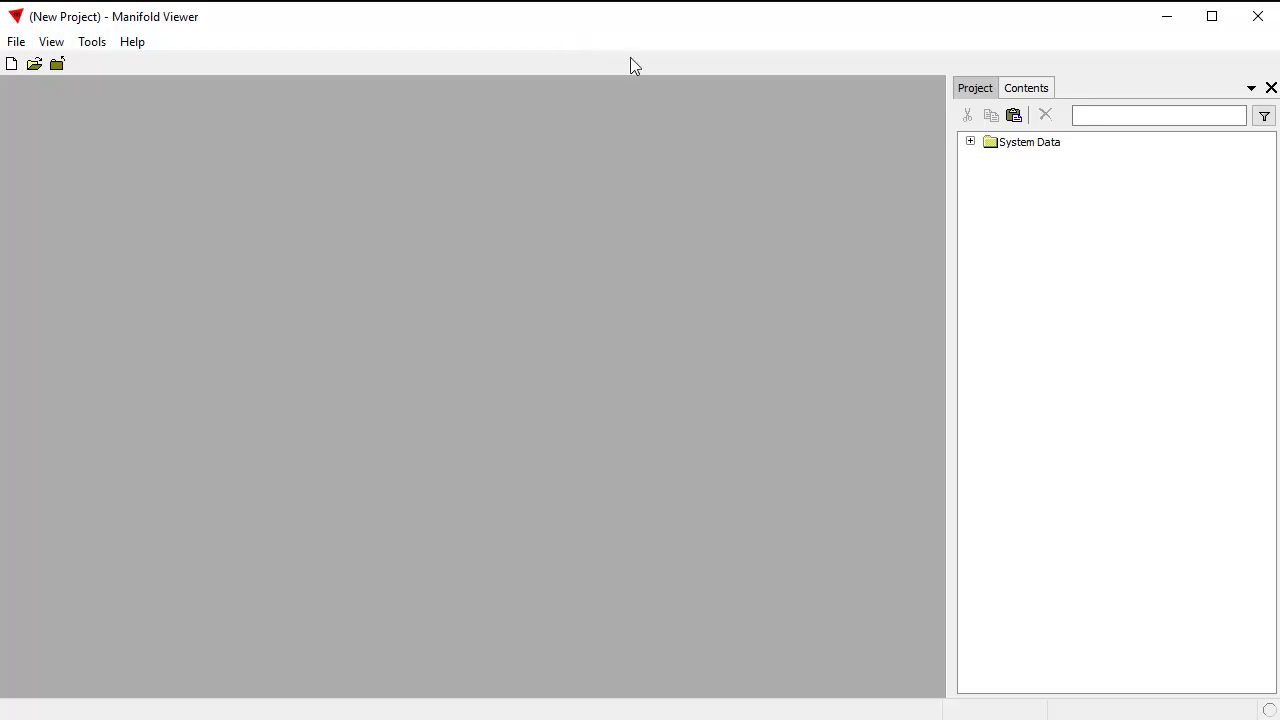
pyautogui.click(16, 42)
pyautogui.click(74, 182)
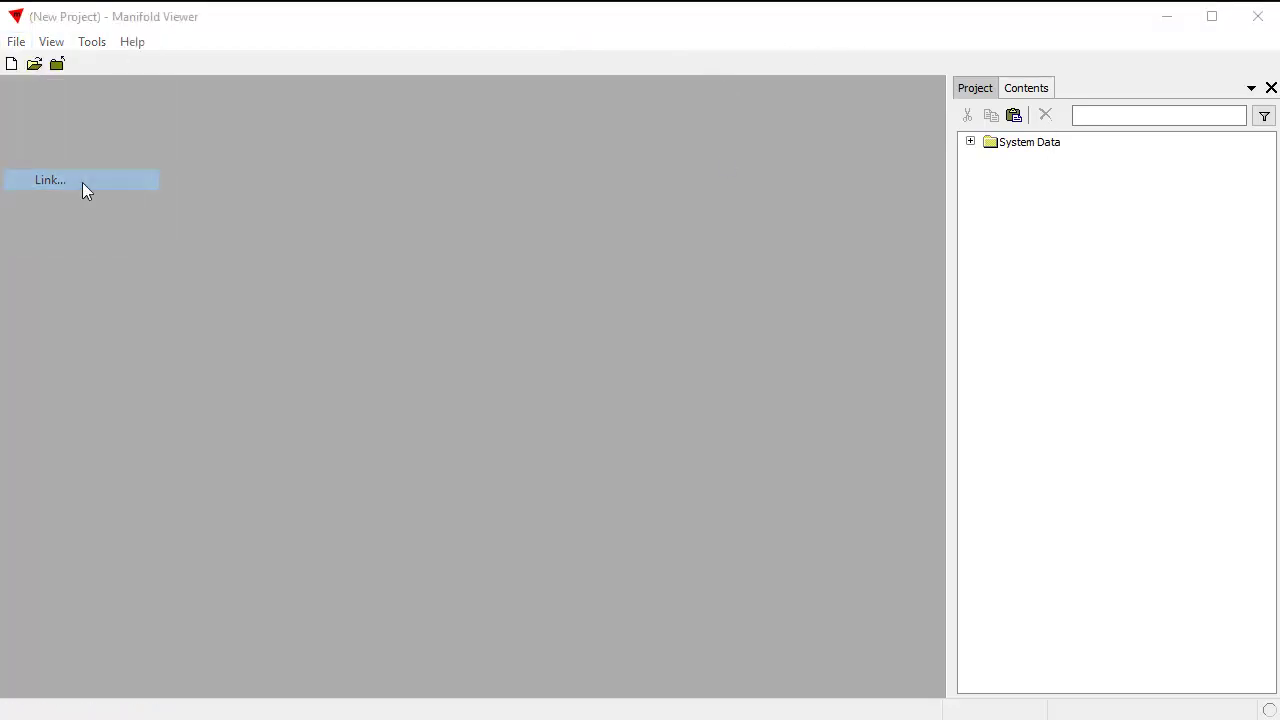
pyautogui.click(383, 233)
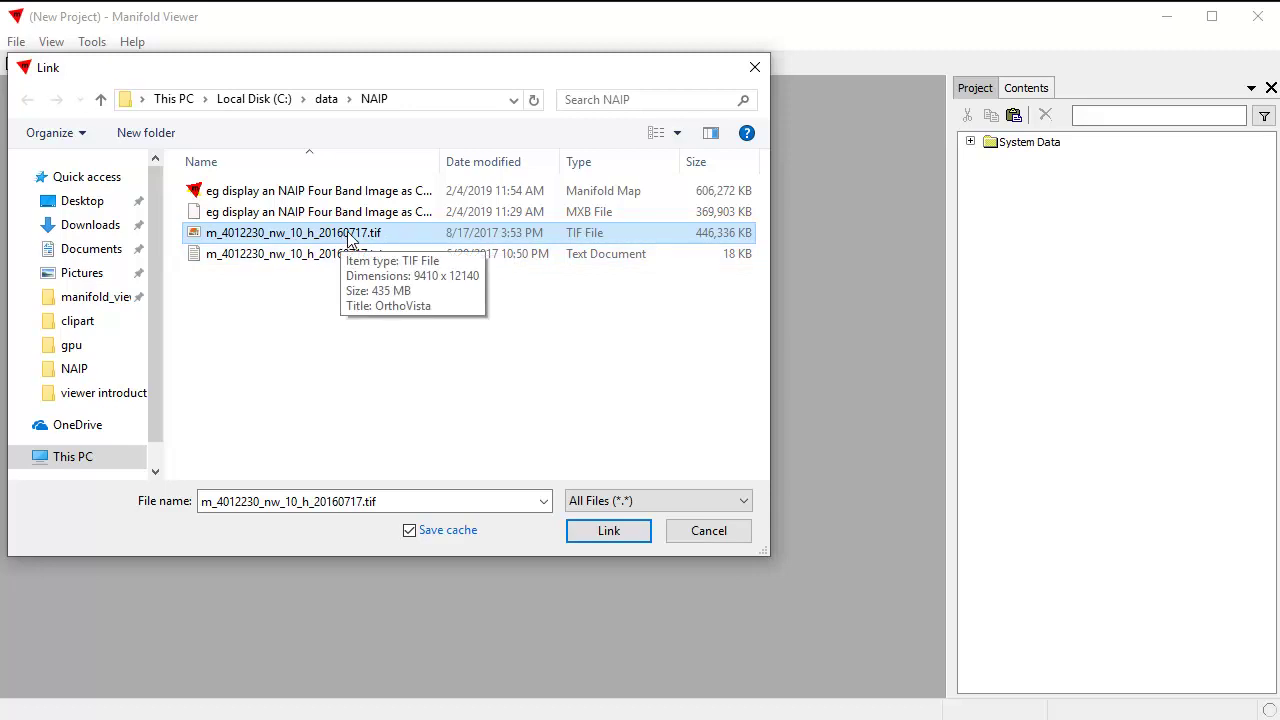
pyautogui.click(620, 534)
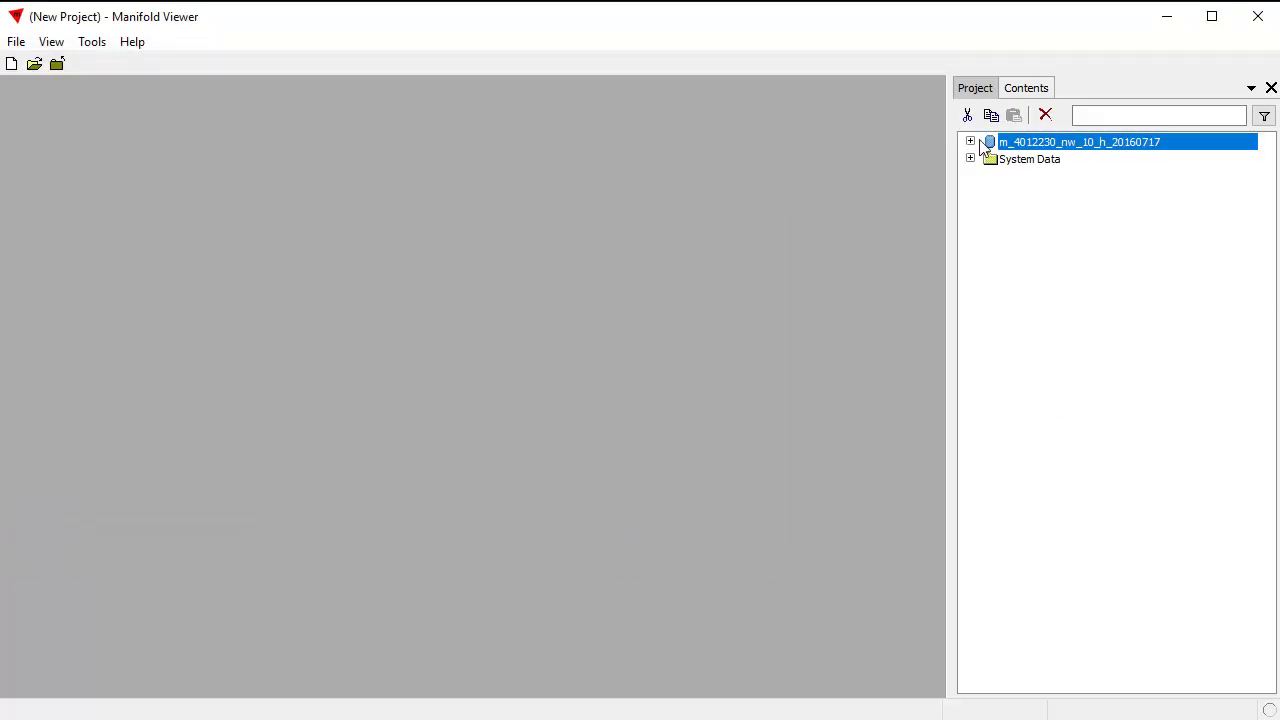
# Expand the linked m_4012230_nw_10_h_20160717 data source and open its image
pyautogui.click(970, 142)
pyautogui.doubleClick(1116, 178)
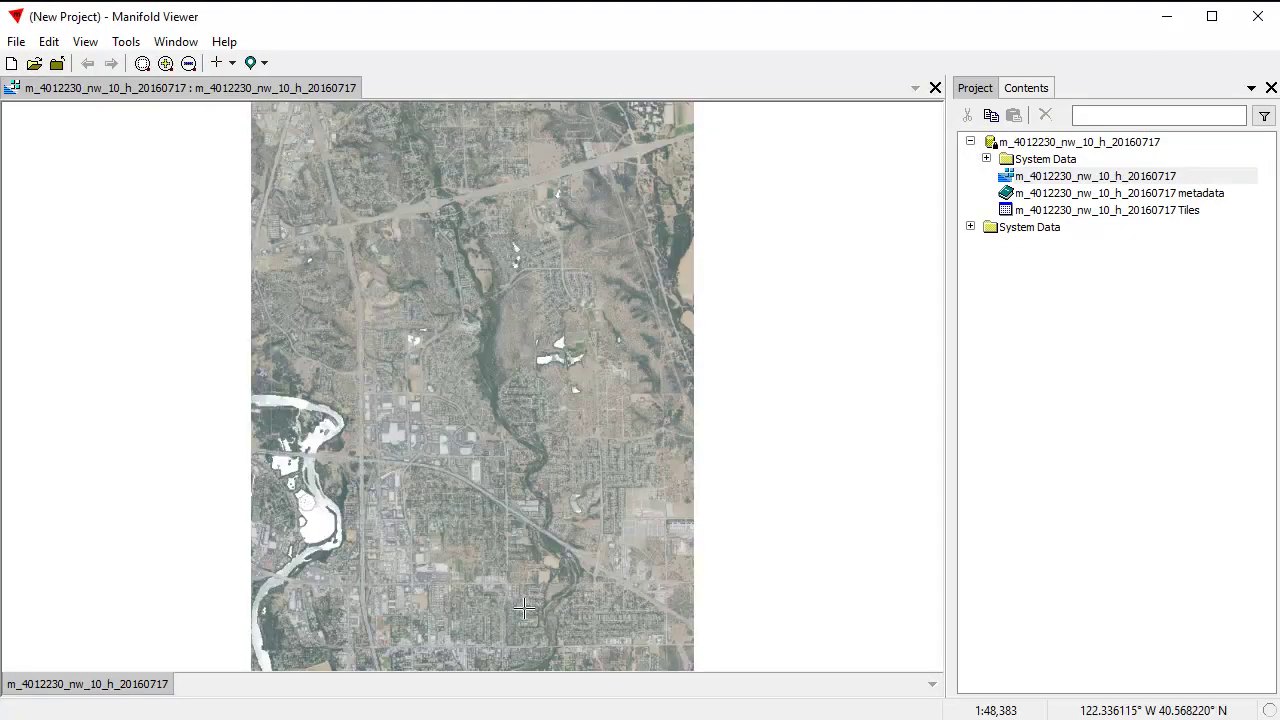
pyautogui.moveTo(1095, 176)
pyautogui.mouseDown()
pyautogui.moveTo(985, 152)
pyautogui.moveTo(1052, 148)
pyautogui.moveTo(1085, 178)
pyautogui.mouseUp()
# Undock the image window, shrink it to a narrow portrait shape beneath the toolbar and fit the whole image in view
pyautogui.doubleClick(220, 88)
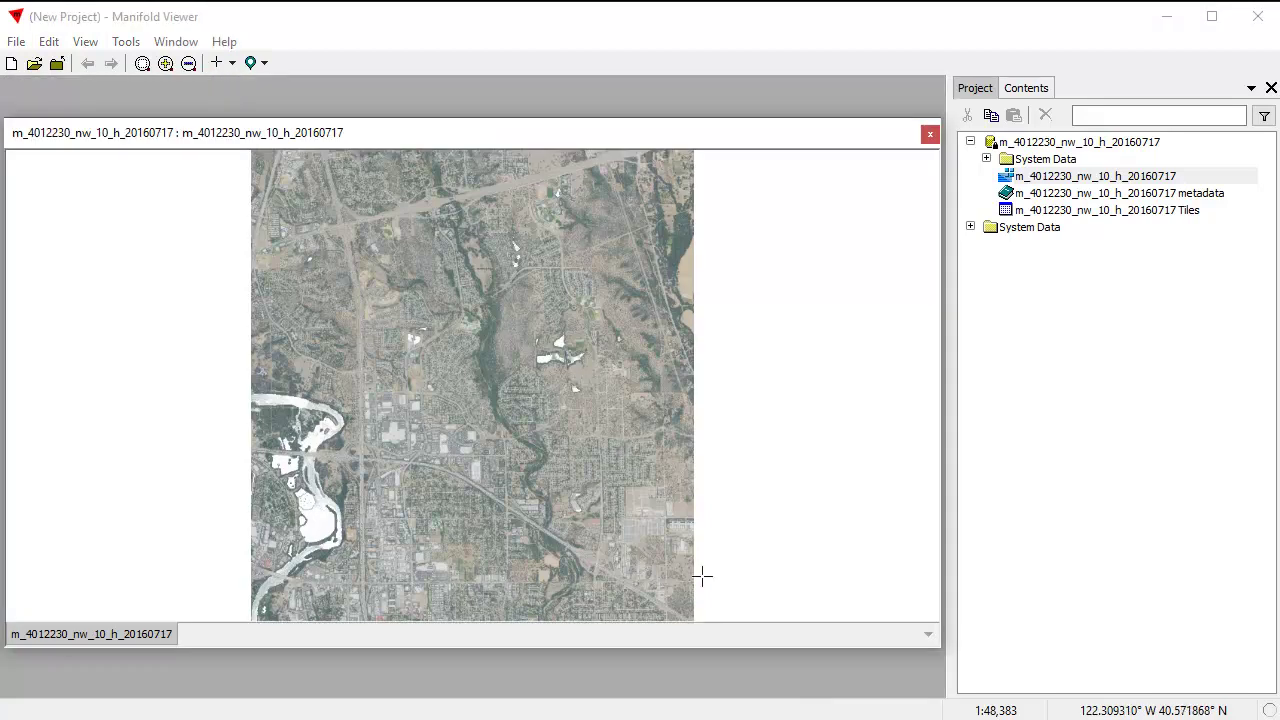
pyautogui.moveTo(934, 650); pyautogui.dragTo(560, 658)
pyautogui.moveTo(934, 649); pyautogui.dragTo(430, 668)
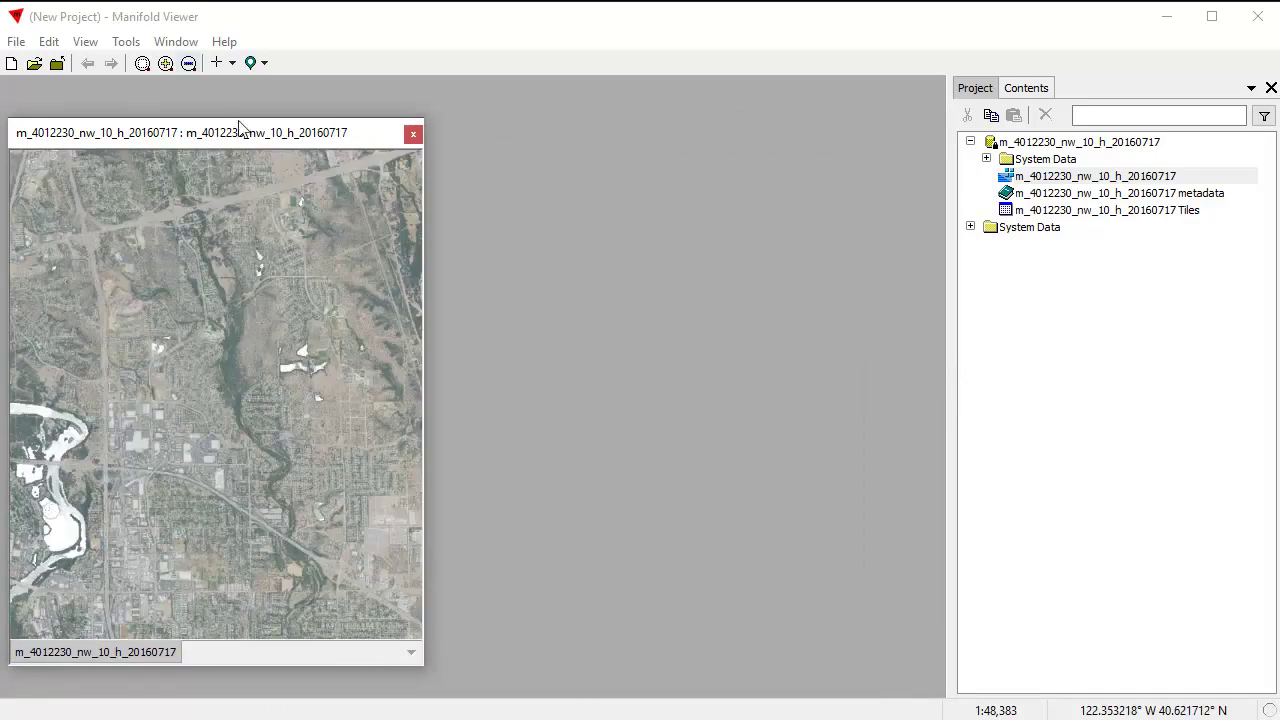
pyautogui.moveTo(234, 130); pyautogui.dragTo(232, 106)
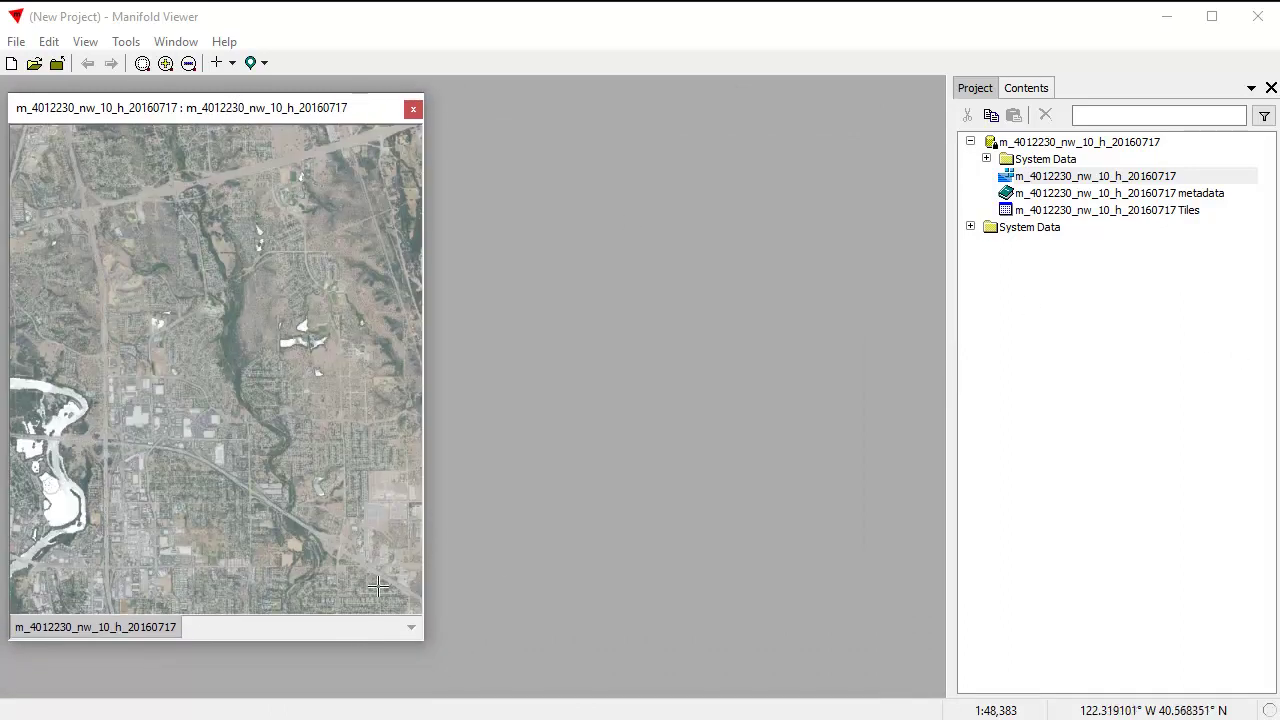
pyautogui.doubleClick(72, 633)
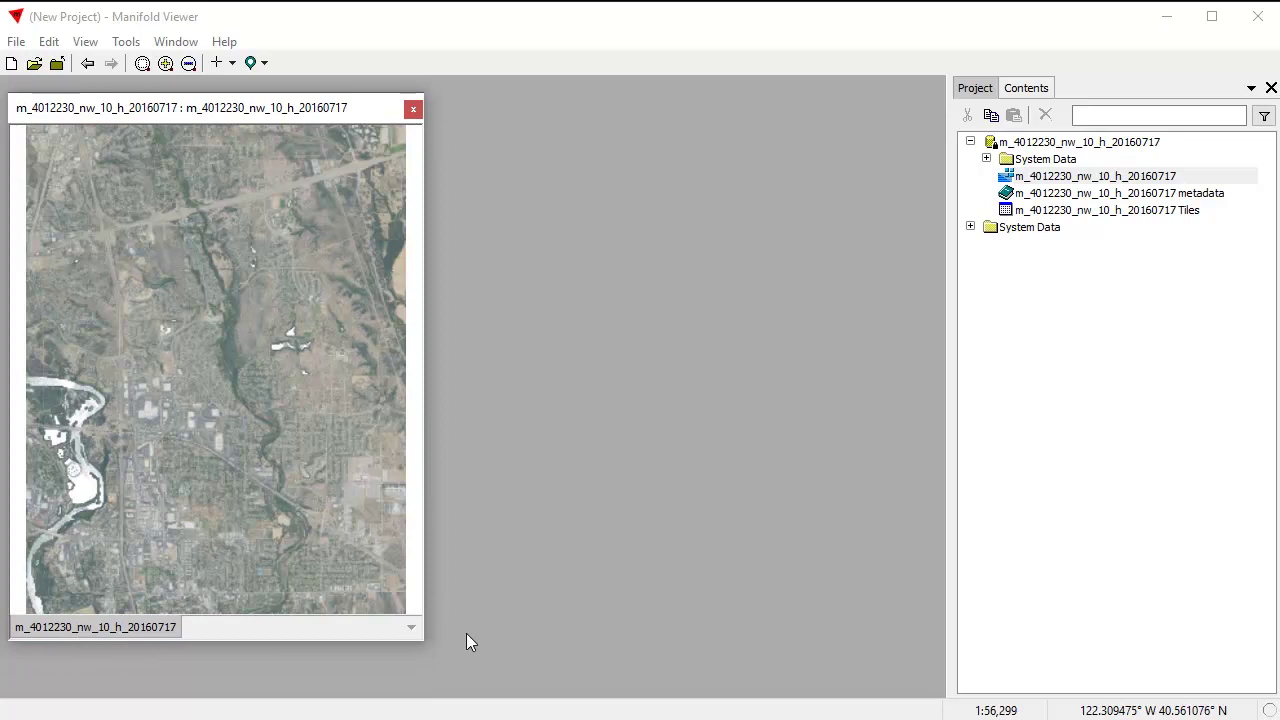
pyautogui.moveTo(424, 640); pyautogui.dragTo(377, 619)
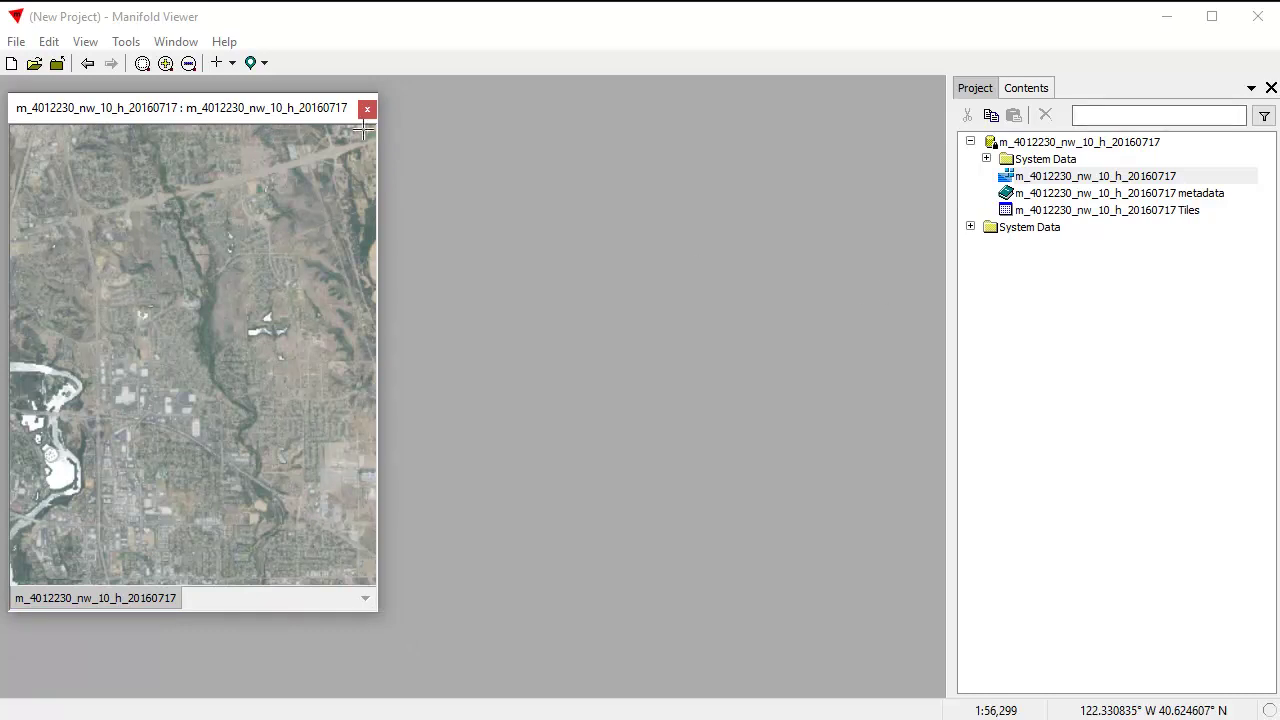
# In the image's style, assign the alpha channel a constant value of 0 in place of Channel 3 and apply the change
pyautogui.click(1030, 92)
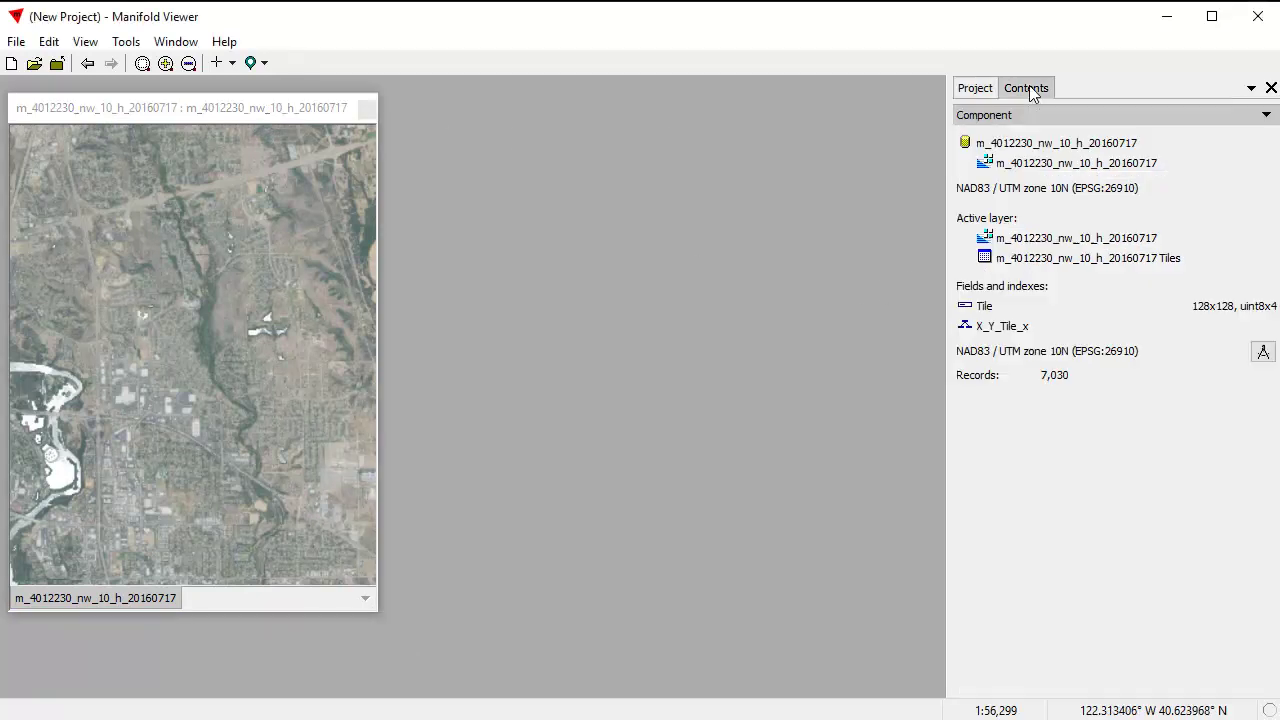
pyautogui.click(1252, 118)
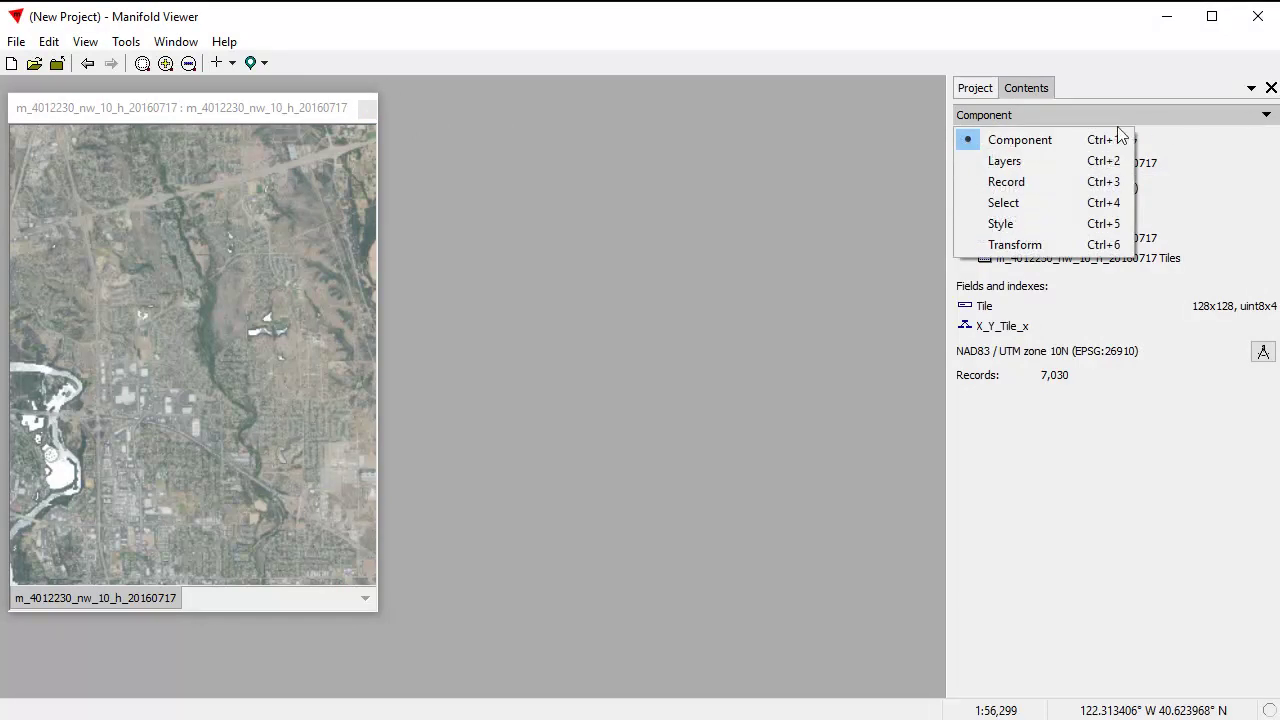
pyautogui.click(1040, 224)
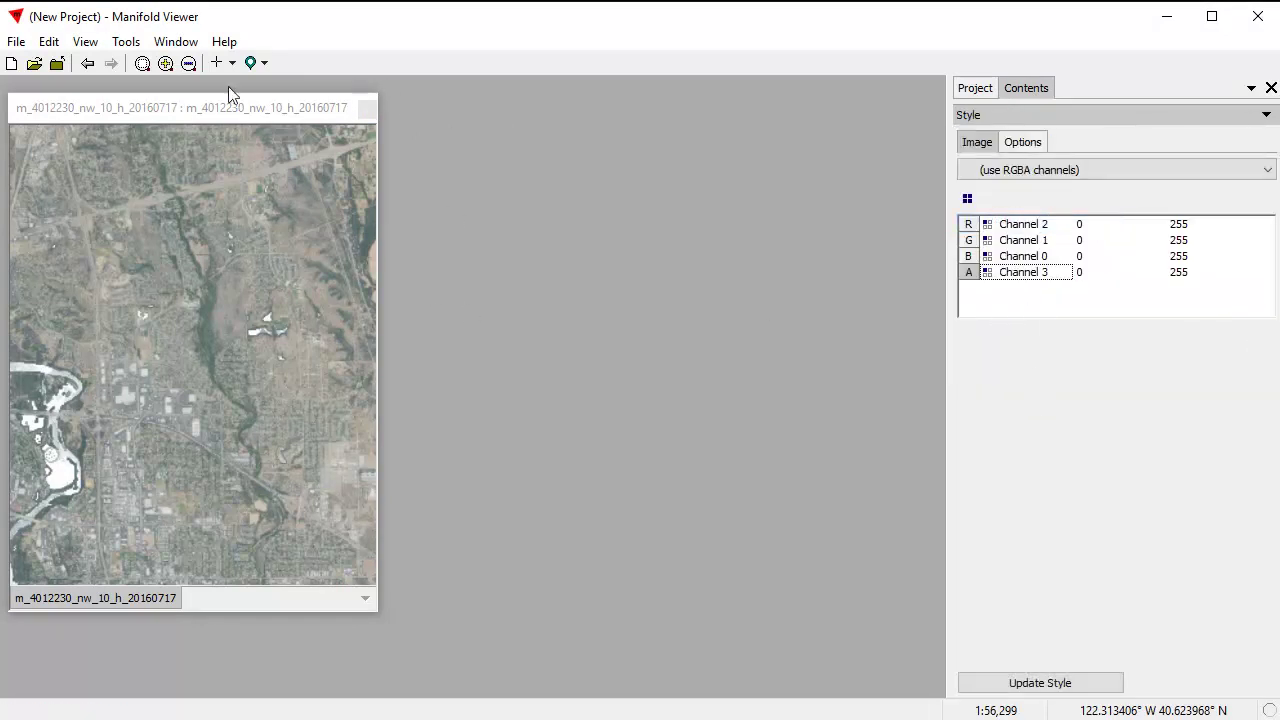
pyautogui.click(161, 114)
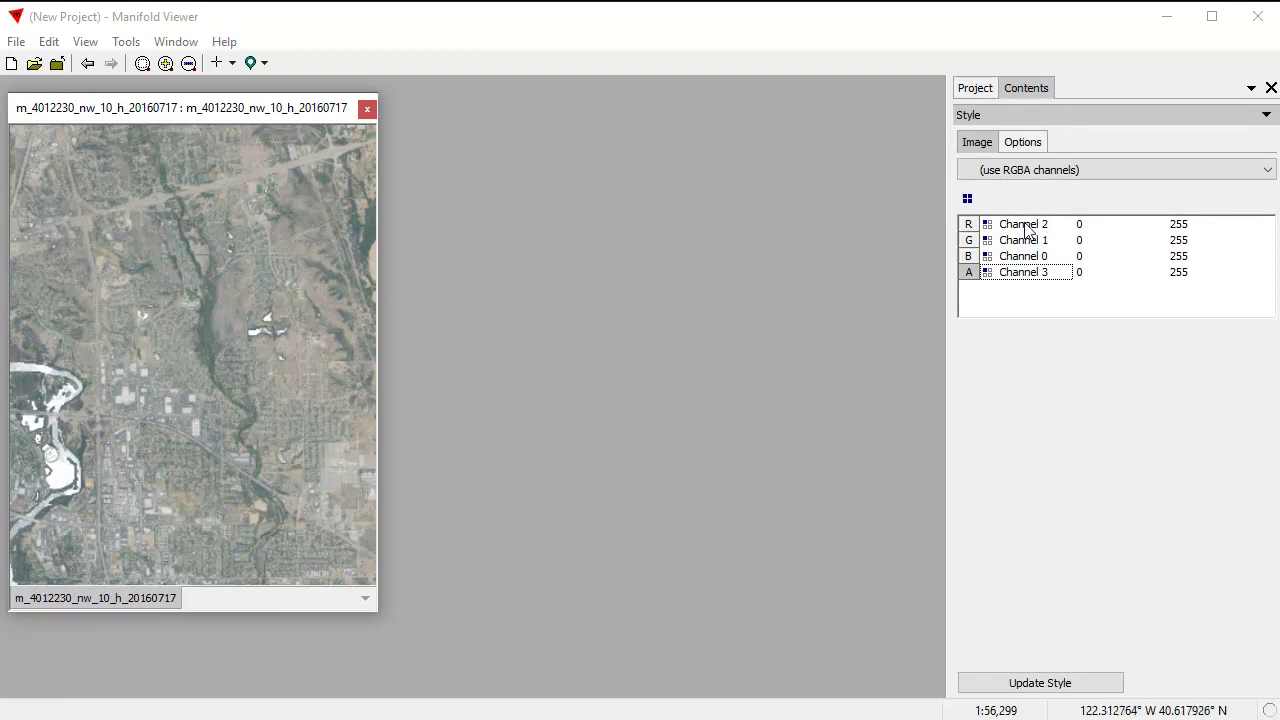
pyautogui.click(1033, 278)
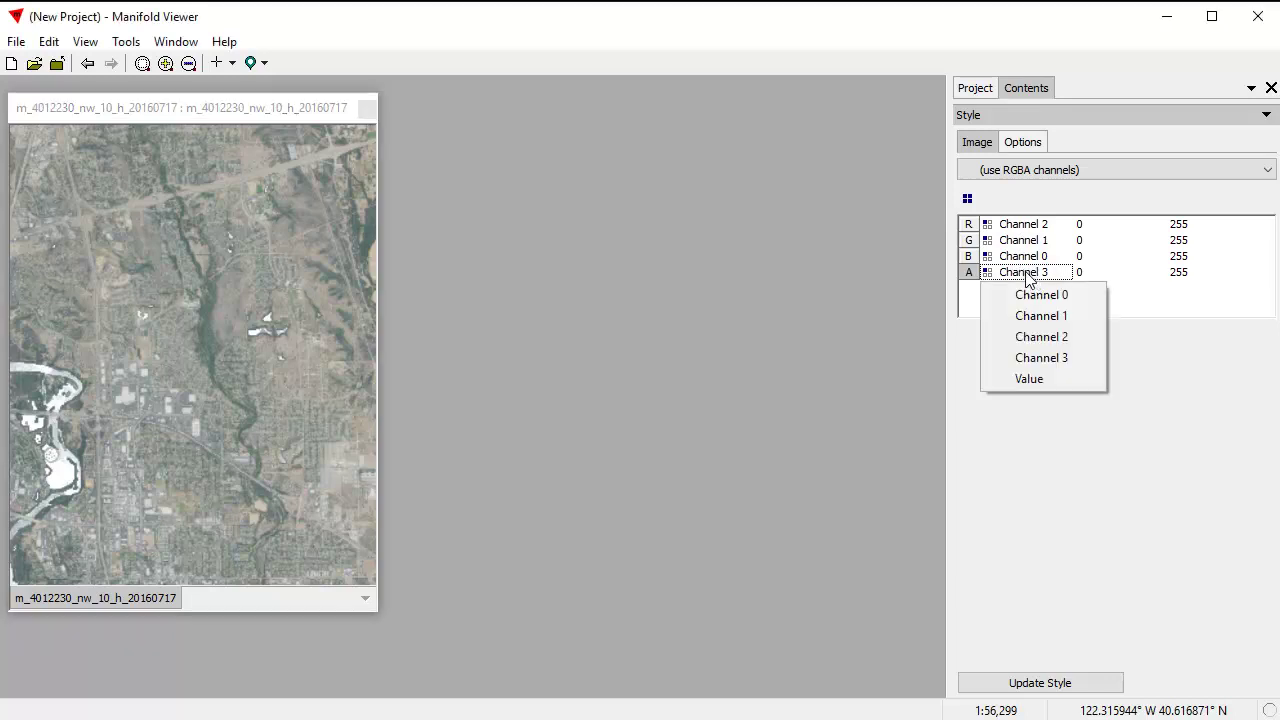
pyautogui.click(1034, 378)
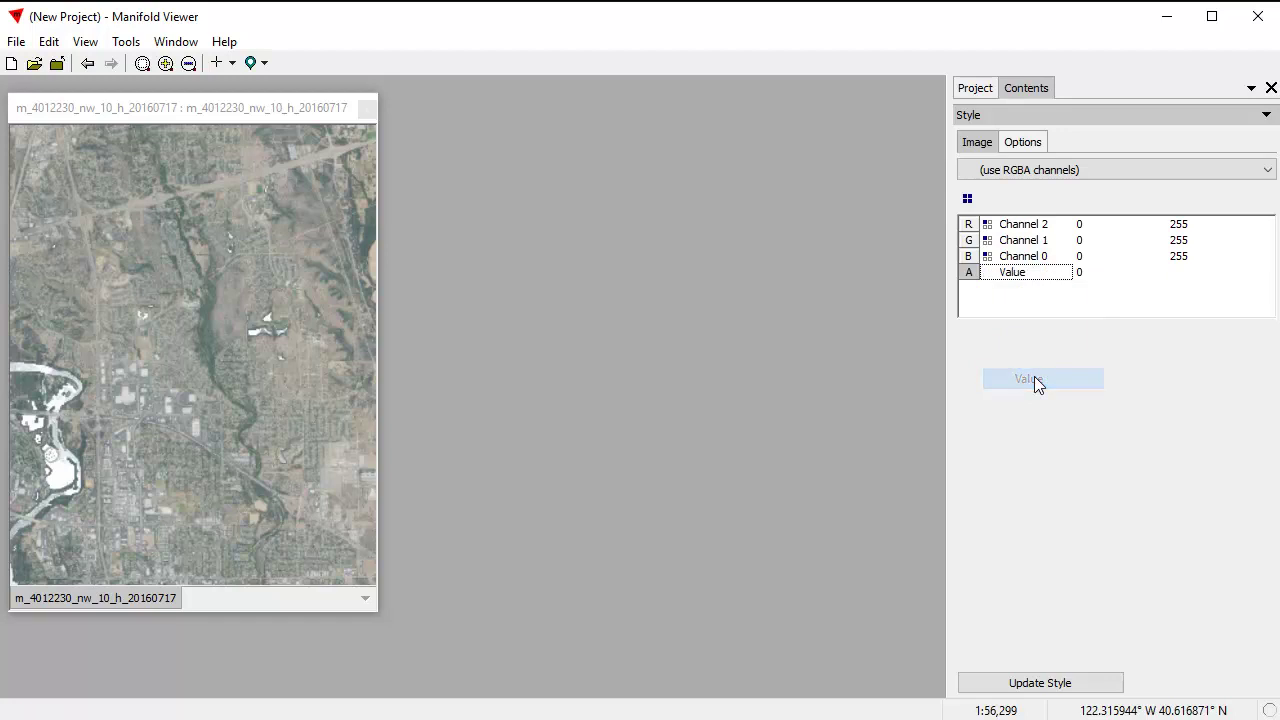
pyautogui.click(1078, 688)
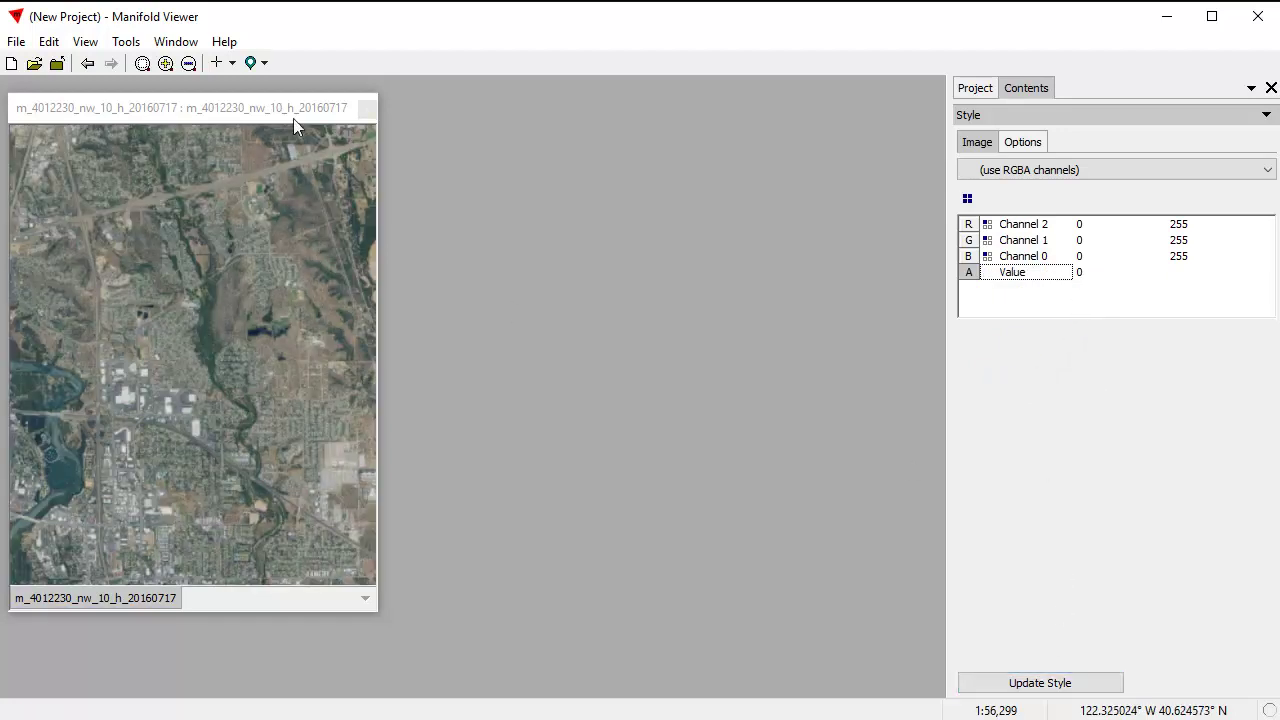
pyautogui.click(268, 108)
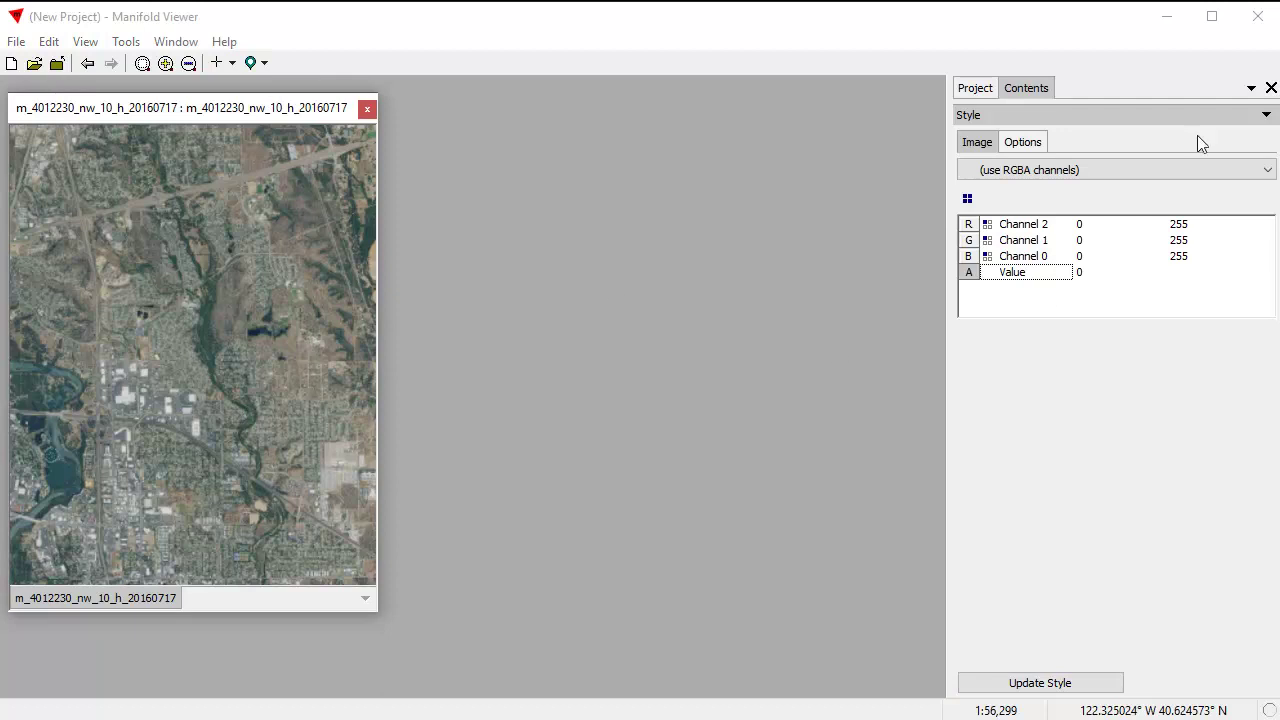
# Copy the image out of the linked data source and paste it into the main level of the project
pyautogui.click(975, 90)
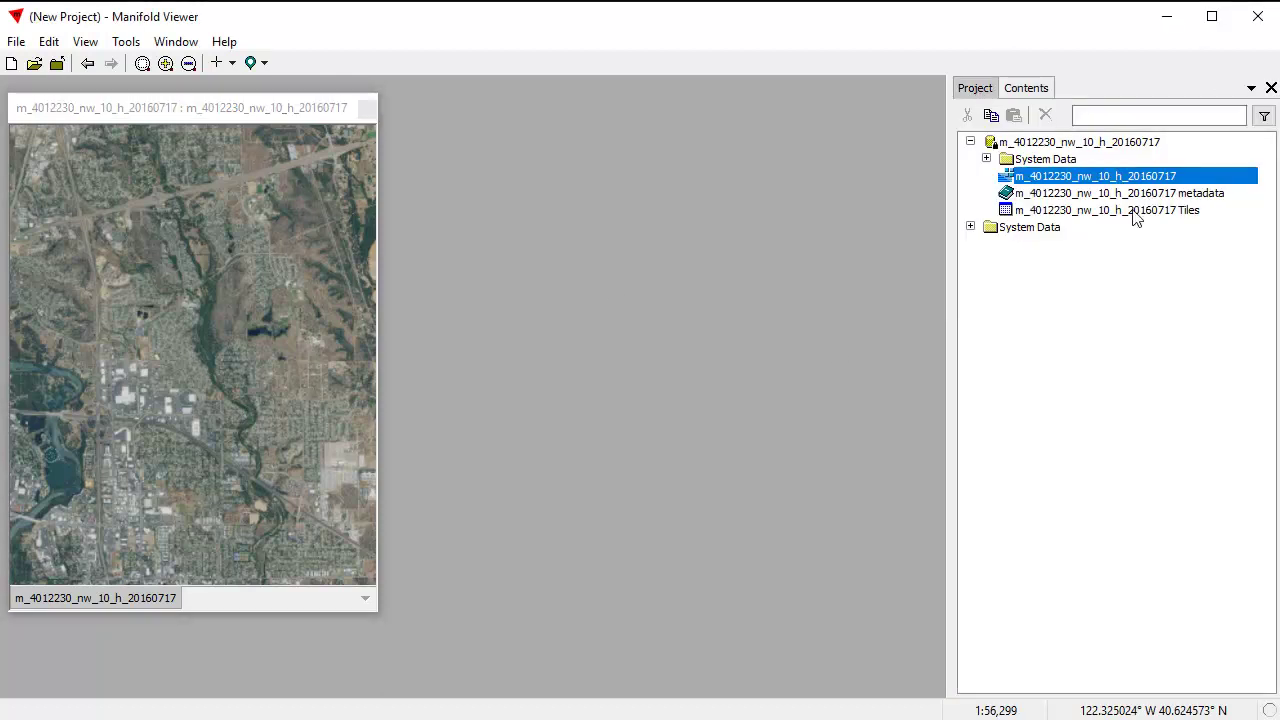
pyautogui.rightClick(1079, 180)
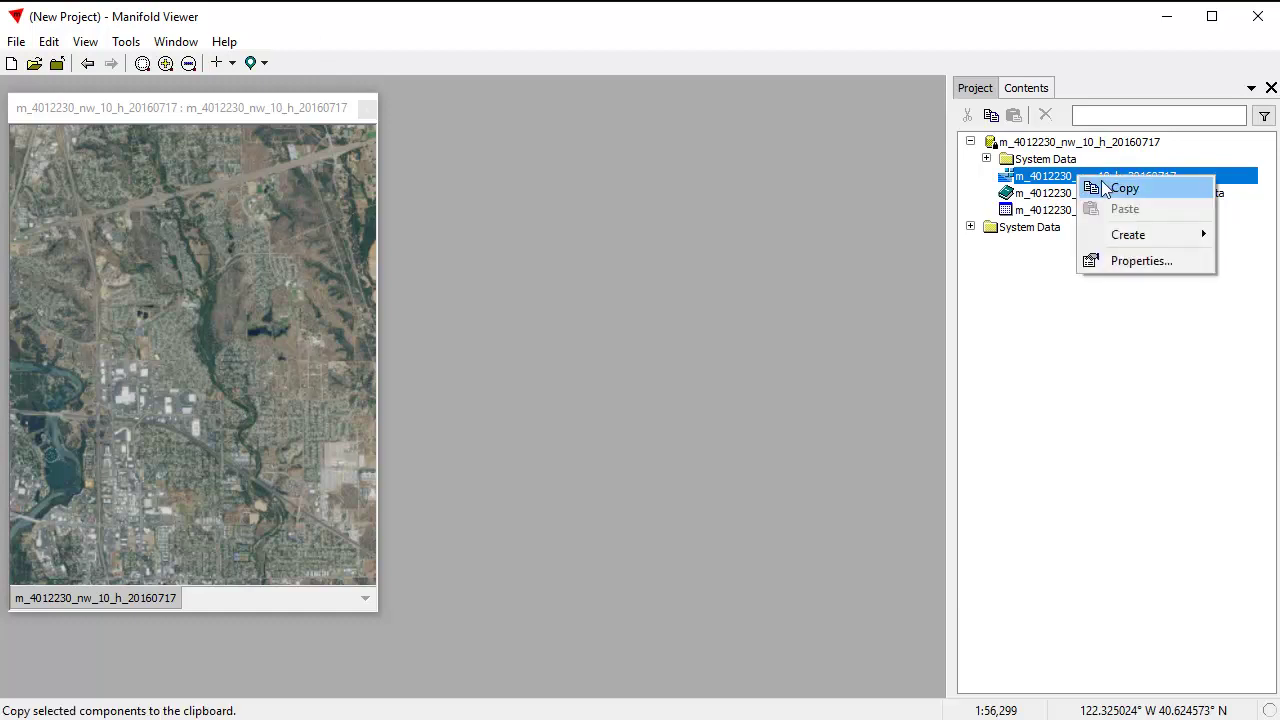
pyautogui.press('Escape')
pyautogui.rightClick(1060, 318)
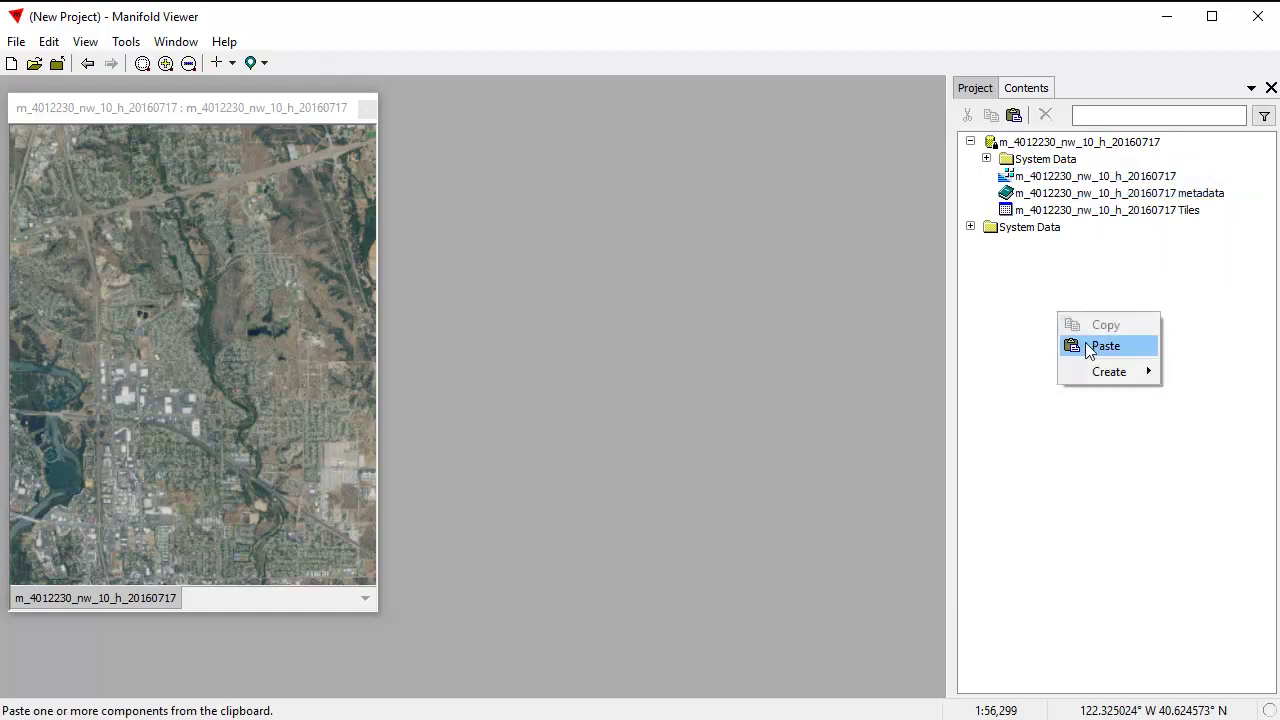
pyautogui.click(1085, 345)
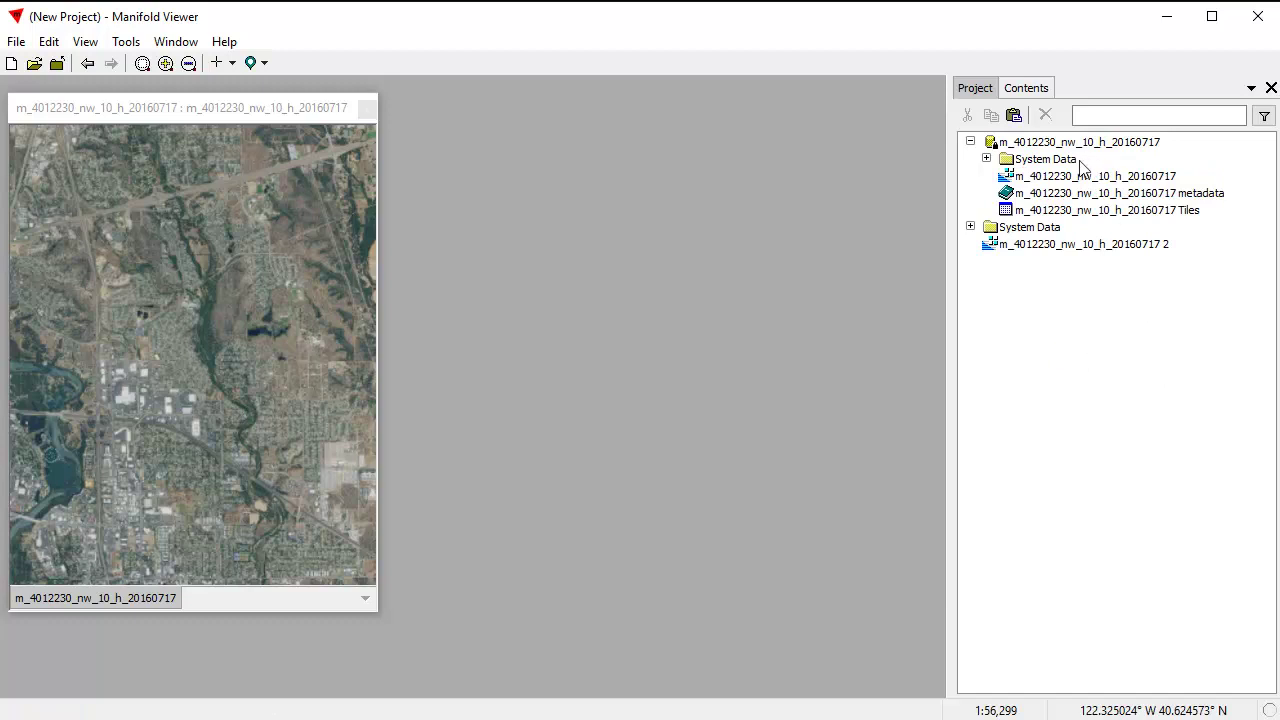
# Inspect the properties of the pasted image copy, including its StylePixel and Table entries, and close them without changes
pyautogui.rightClick(1068, 248)
pyautogui.click(1071, 334)
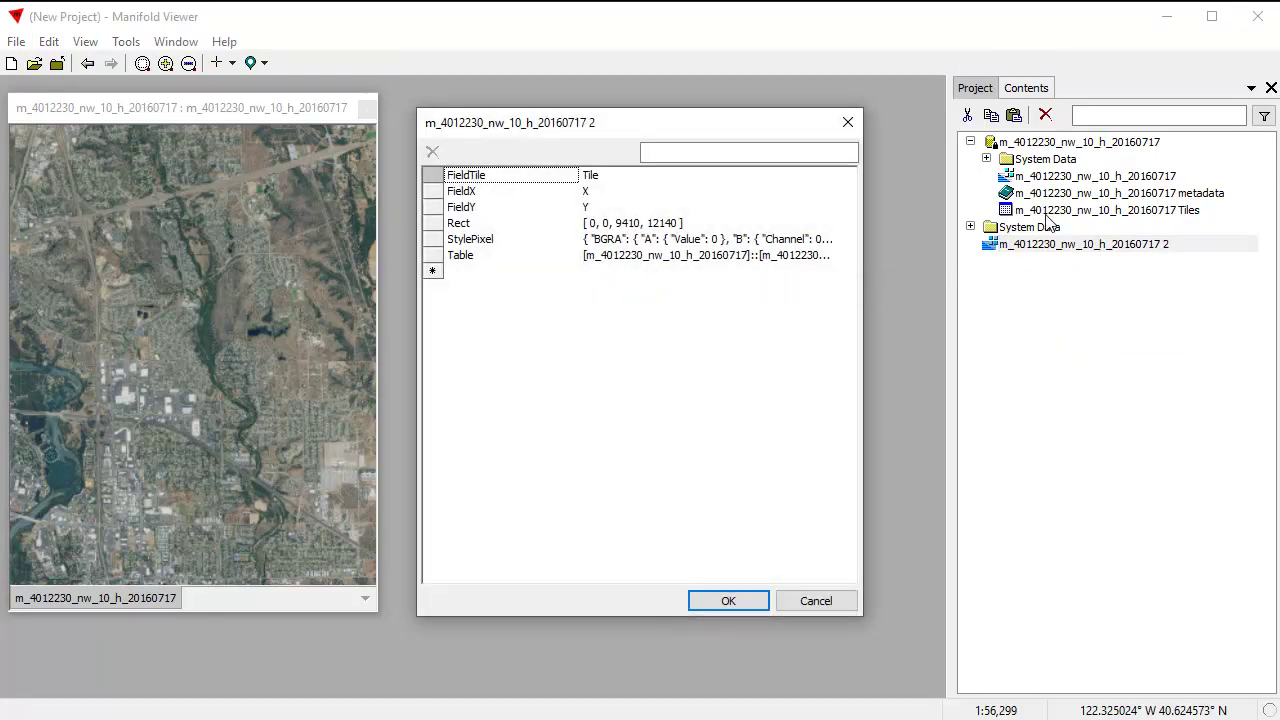
pyautogui.click(815, 600)
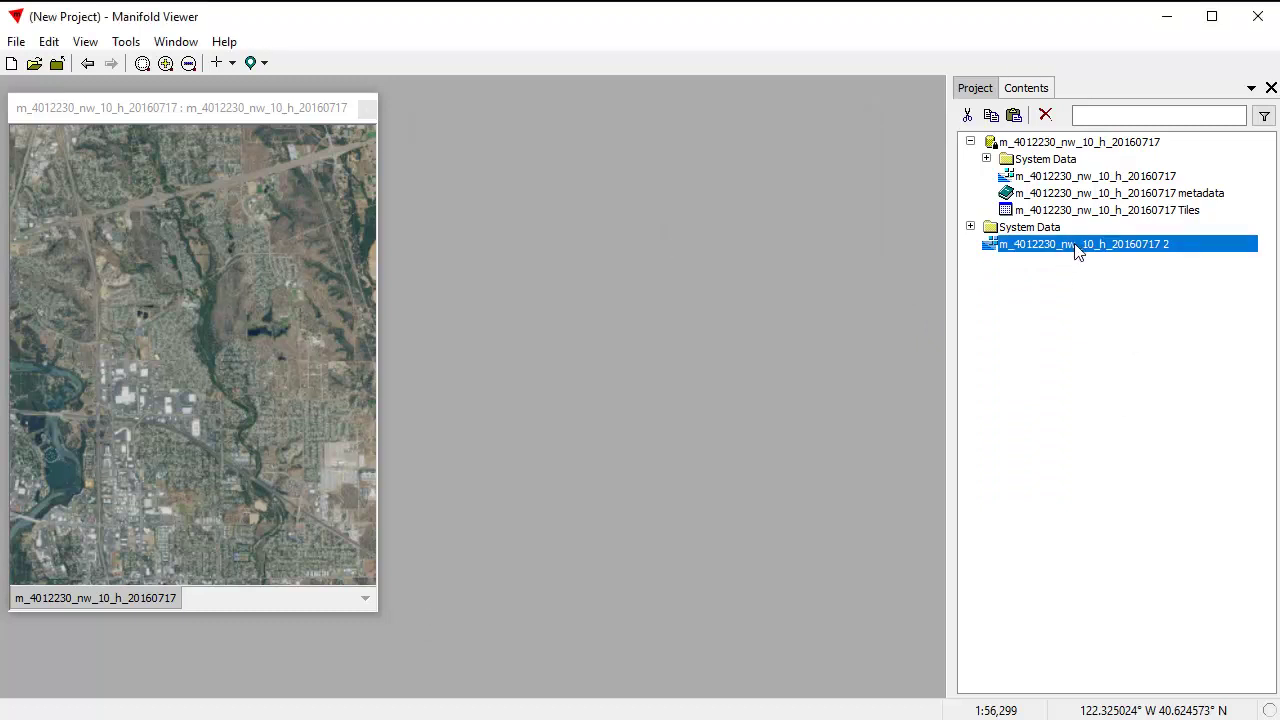
# Open the pasted image copy, undock its window, size it like the original image's window and place it beside that window
pyautogui.doubleClick(1078, 247)
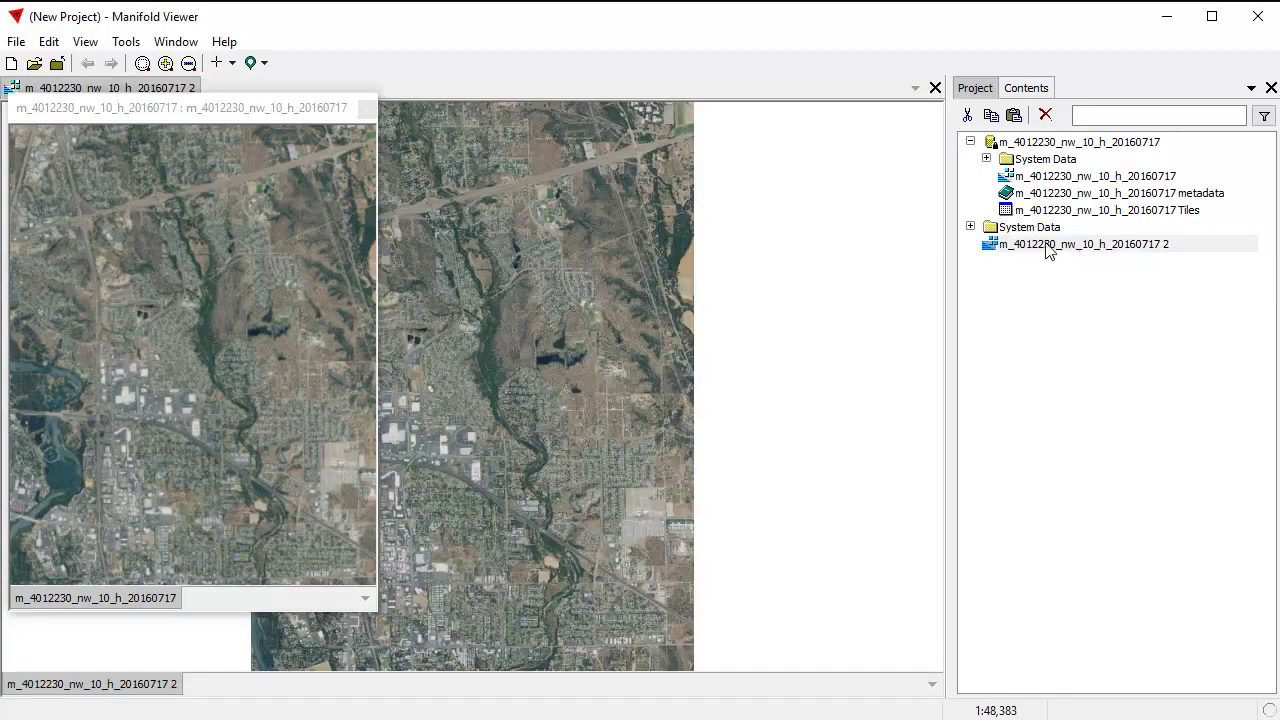
pyautogui.doubleClick(156, 87)
pyautogui.moveTo(934, 648); pyautogui.dragTo(332, 545)
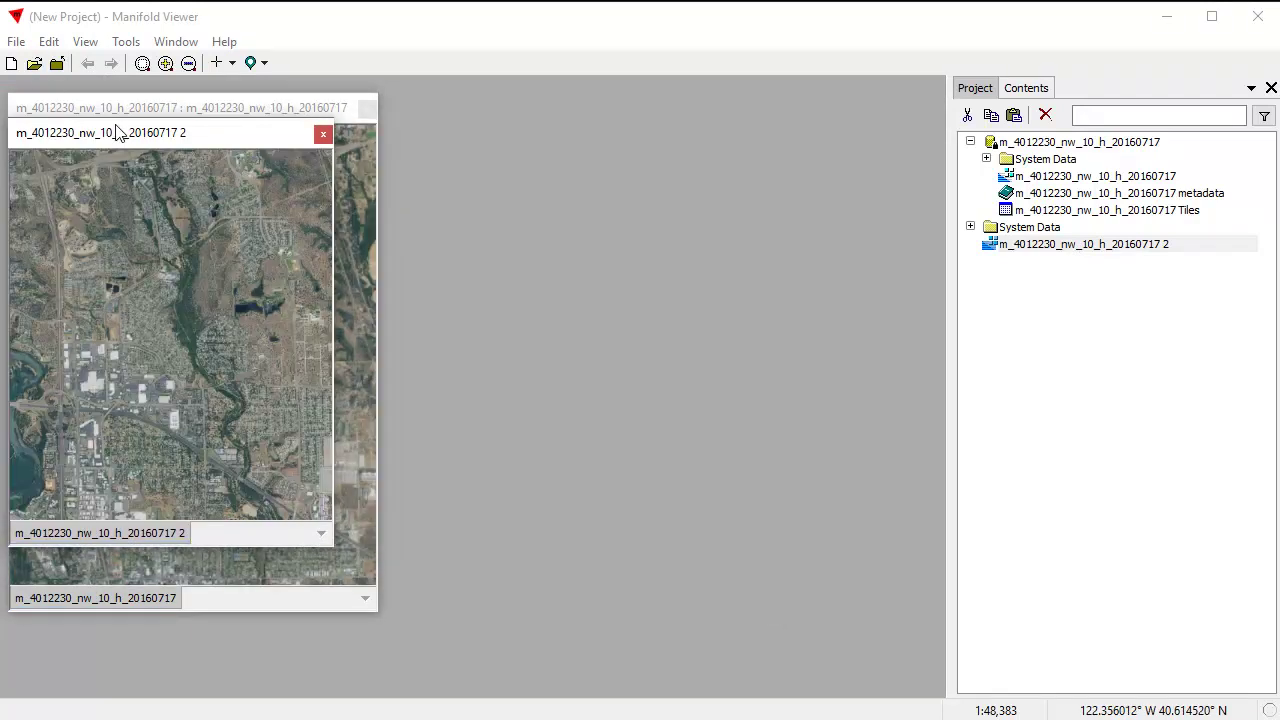
pyautogui.moveTo(117, 133); pyautogui.dragTo(114, 108)
pyautogui.moveTo(332, 528); pyautogui.dragTo(380, 606)
pyautogui.moveTo(258, 110); pyautogui.dragTo(840, 150)
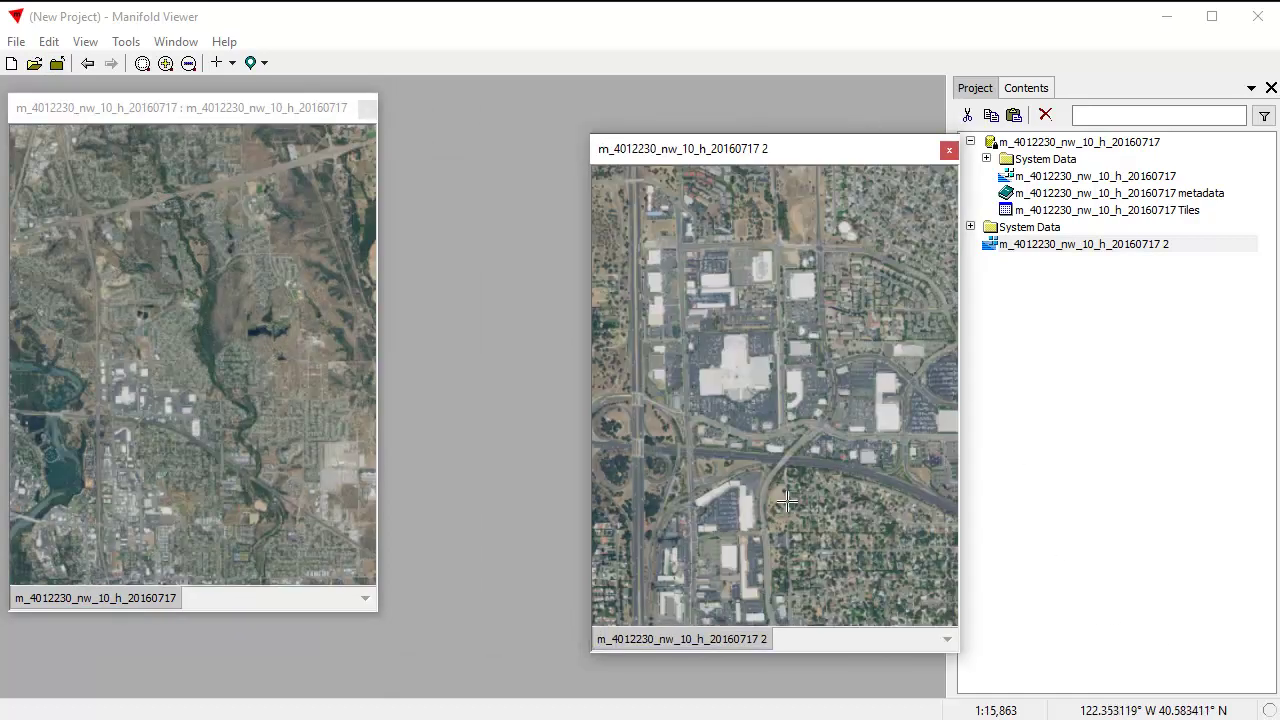
# Zoom the image copy in to about 1:4,750 on the open ground beside the pond, and align its window with the original
pyautogui.click(87, 63)
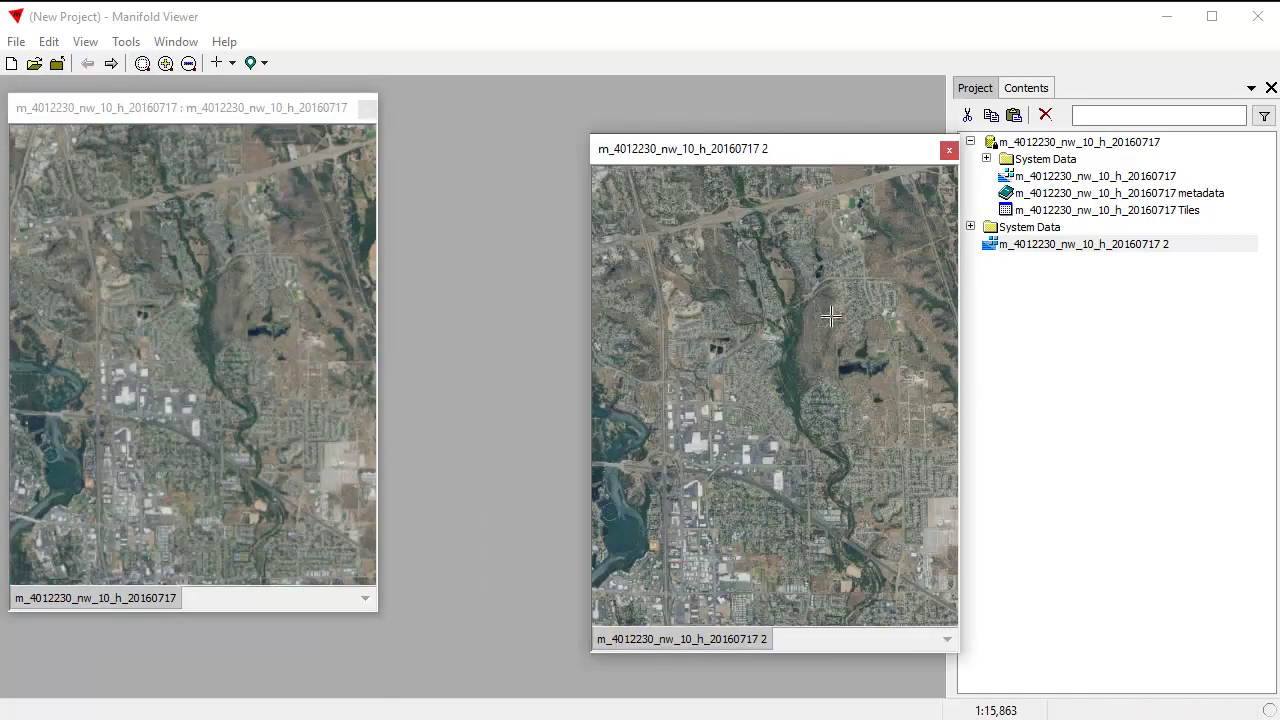
pyautogui.scroll(2, 905, 356)
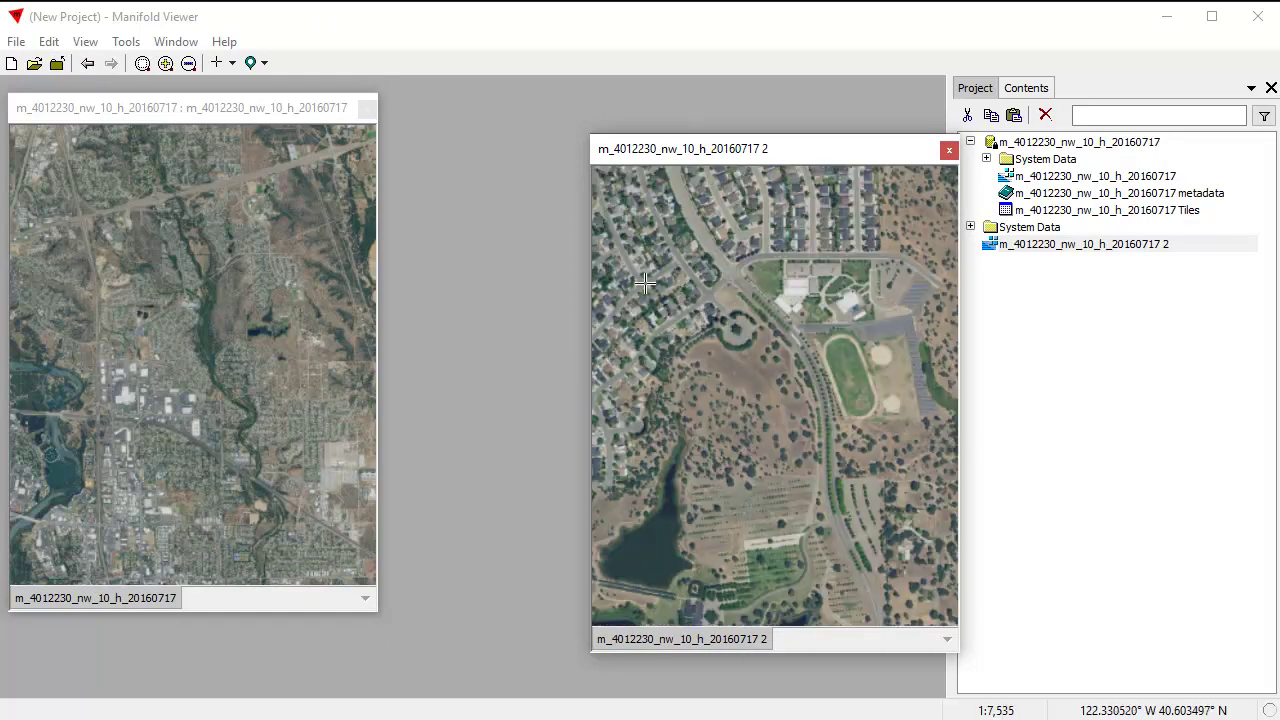
pyautogui.scroll(1, 840, 577)
pyautogui.moveTo(755, 425); pyautogui.dragTo(765, 411)
pyautogui.moveTo(797, 153); pyautogui.dragTo(743, 117)
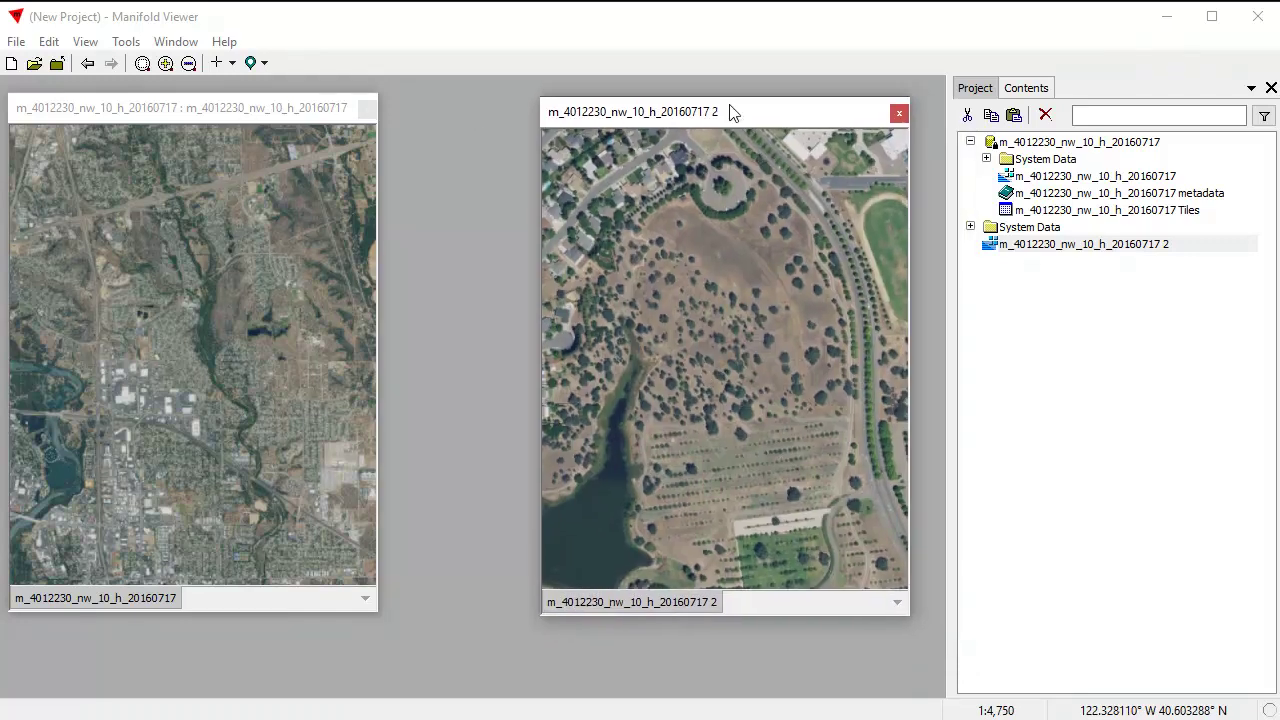
# Match the original image's view to the location and scale of the copy, and move the copy's window closer to it
pyautogui.click(196, 106)
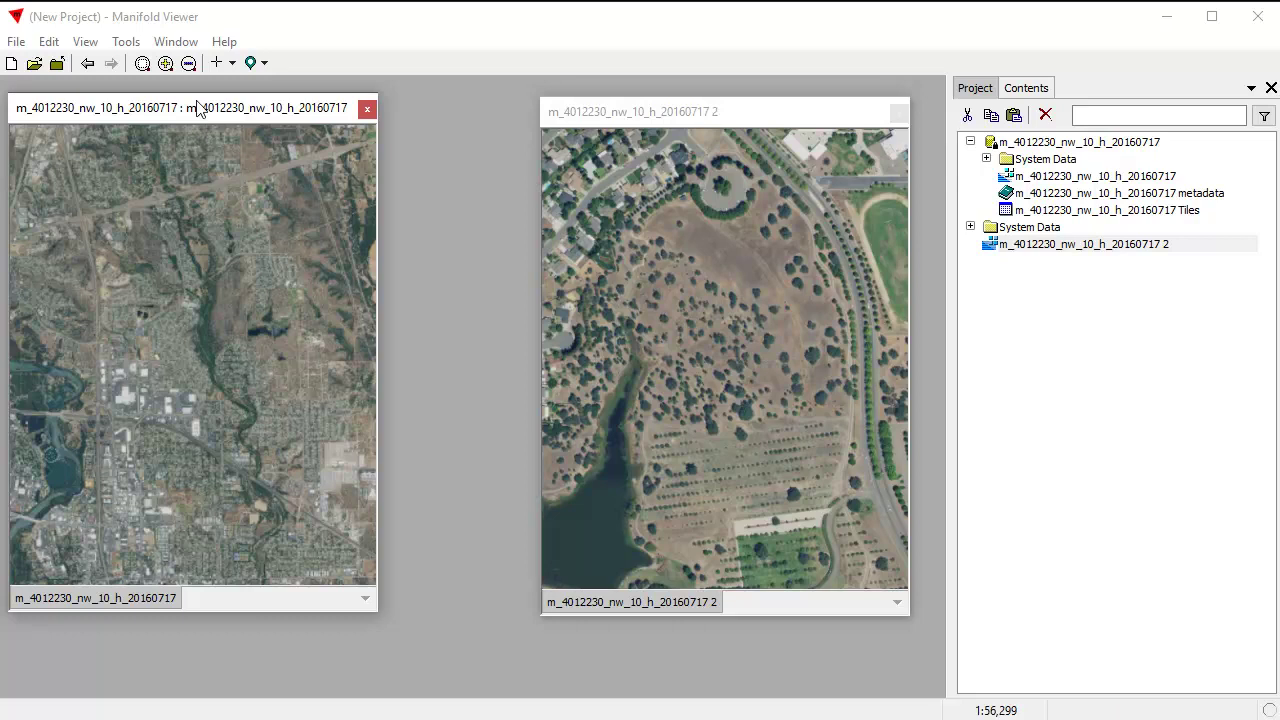
pyautogui.click(255, 64)
pyautogui.moveTo(288, 88)
pyautogui.click(548, 90)
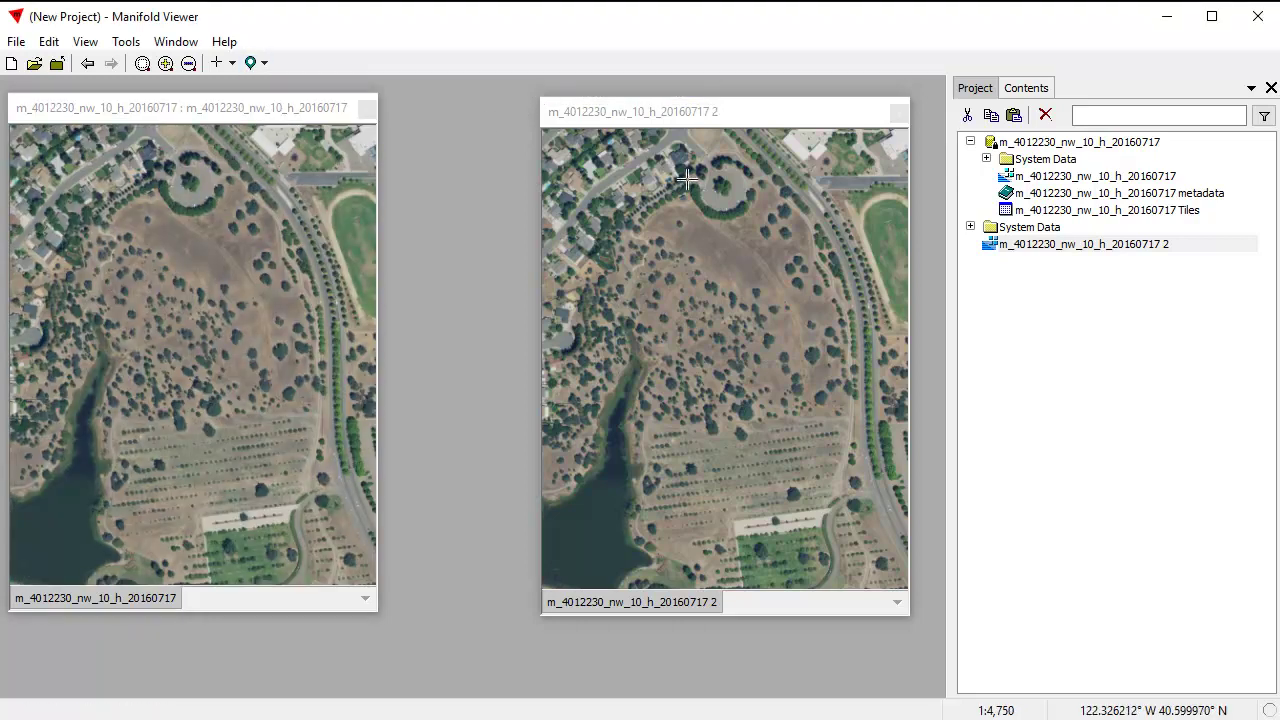
pyautogui.click(777, 116)
pyautogui.moveTo(777, 119); pyautogui.dragTo(718, 120)
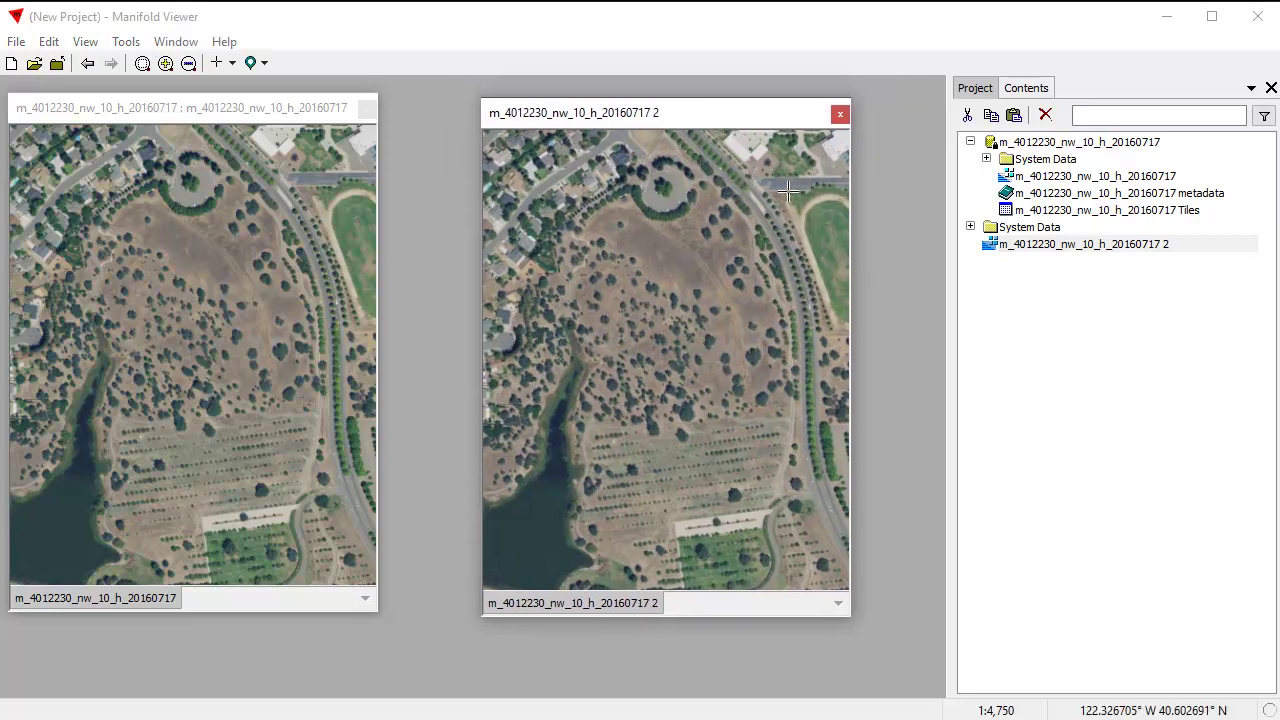
# In the image copy, assign Channel 3 to red, Channel 2 to green and Channel 1 to blue, and update the style
pyautogui.click(1040, 90)
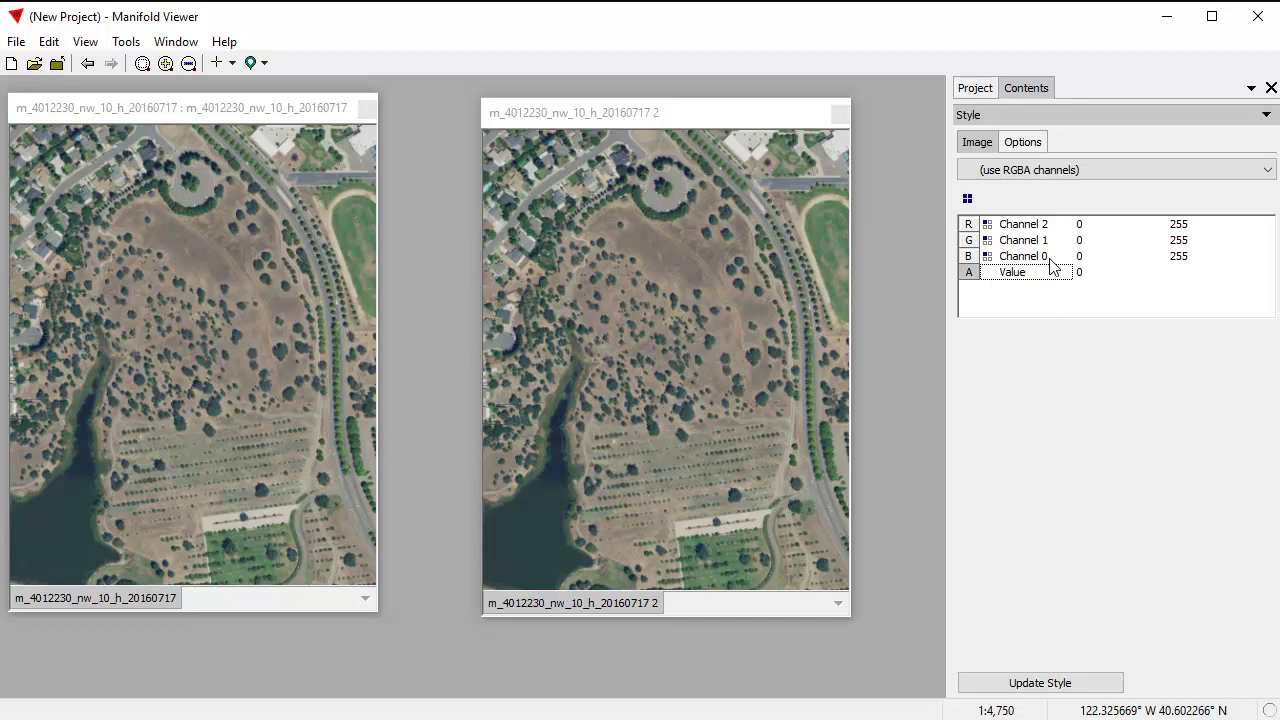
pyautogui.click(716, 118)
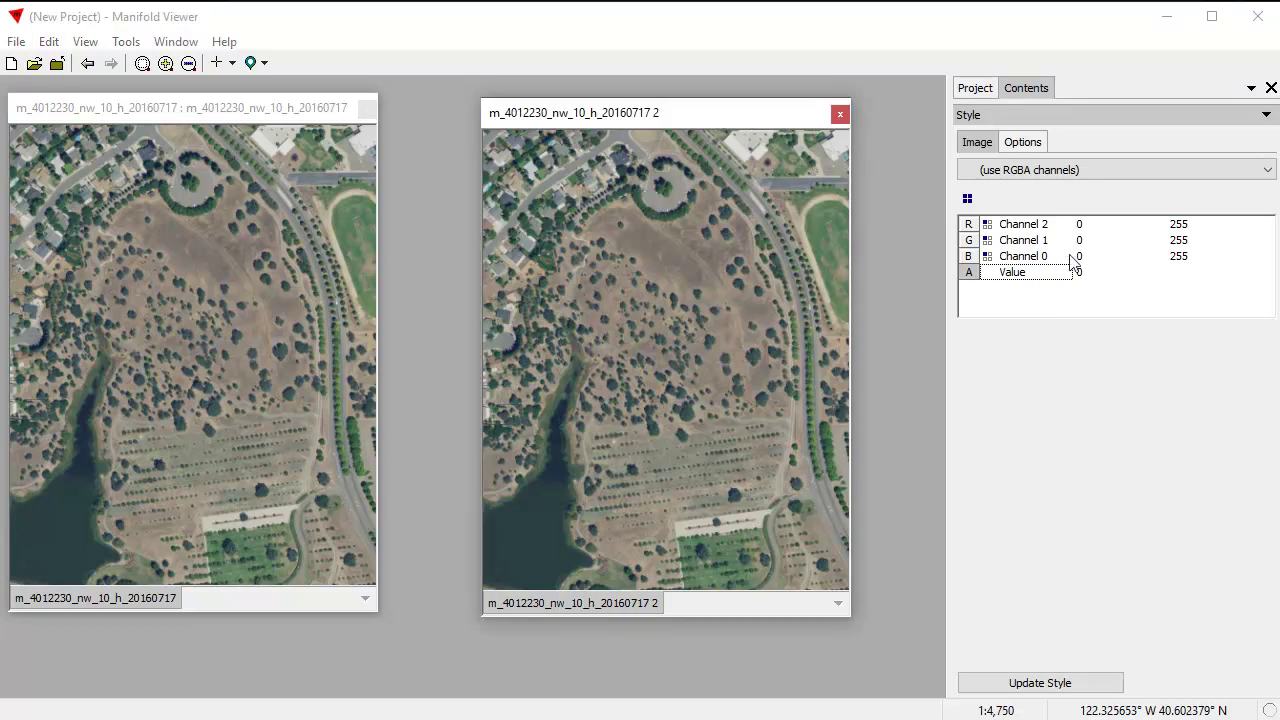
pyautogui.click(1034, 227)
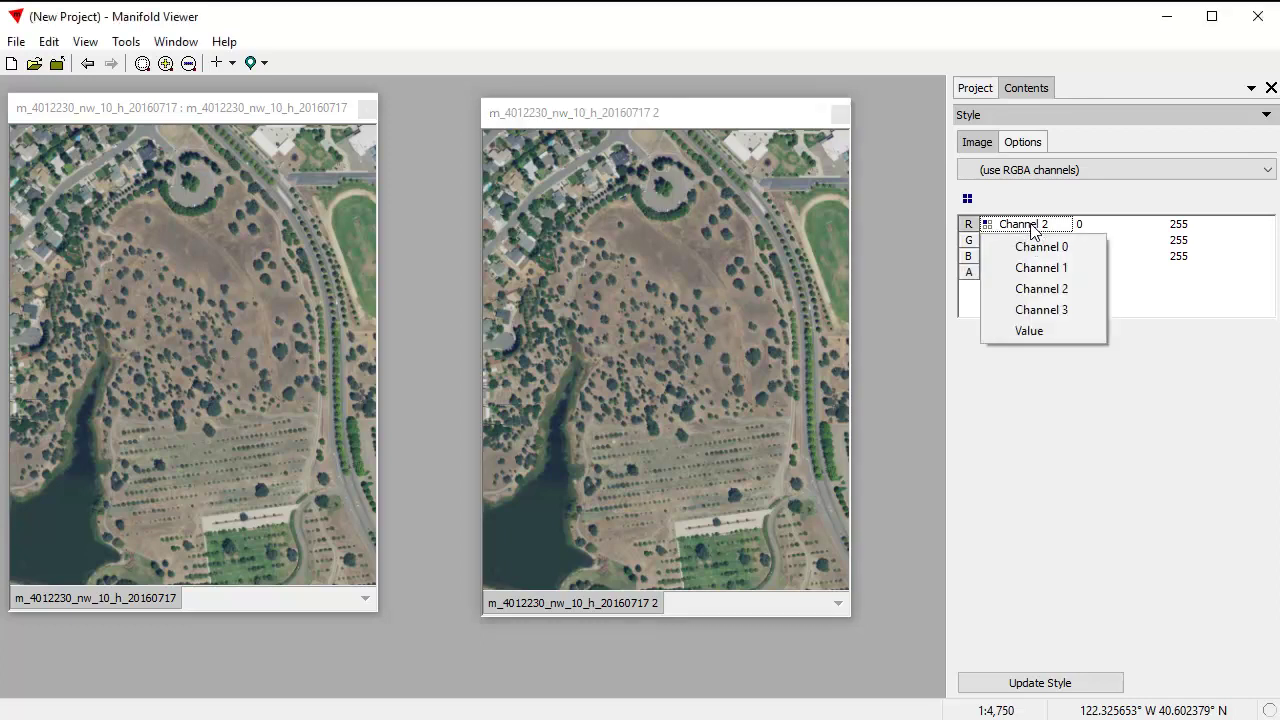
pyautogui.click(1045, 310)
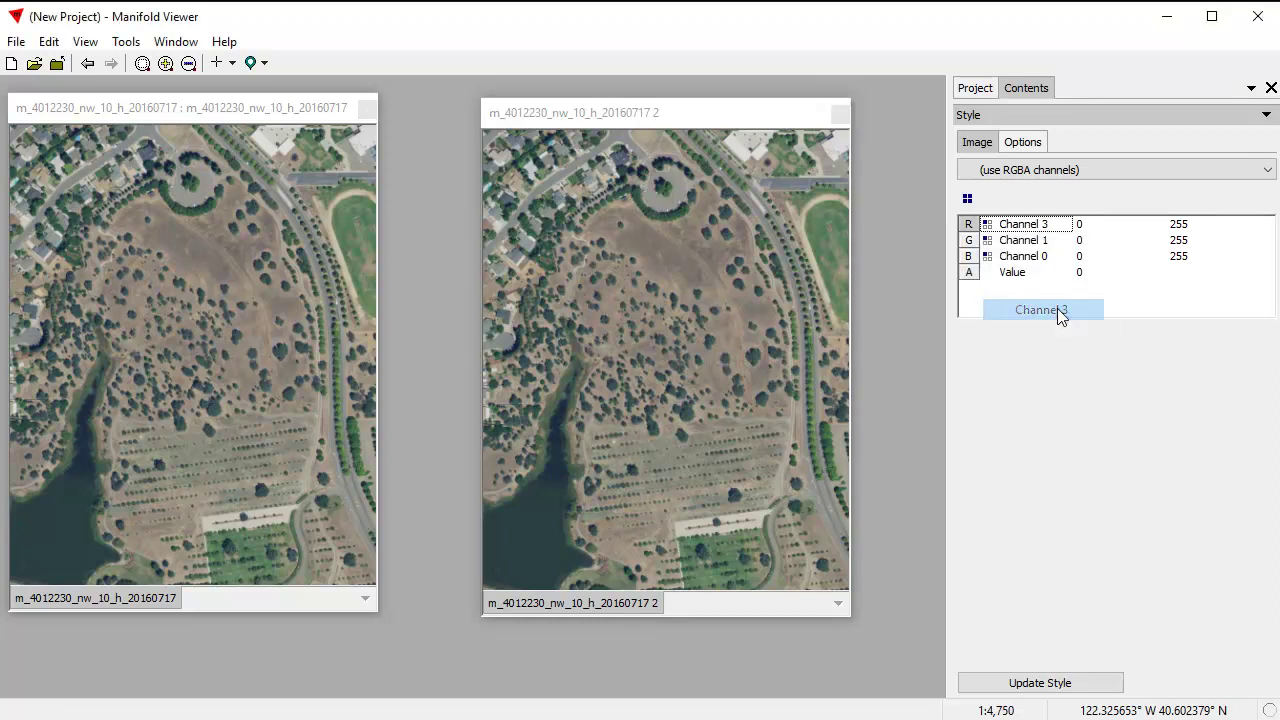
pyautogui.click(1037, 241)
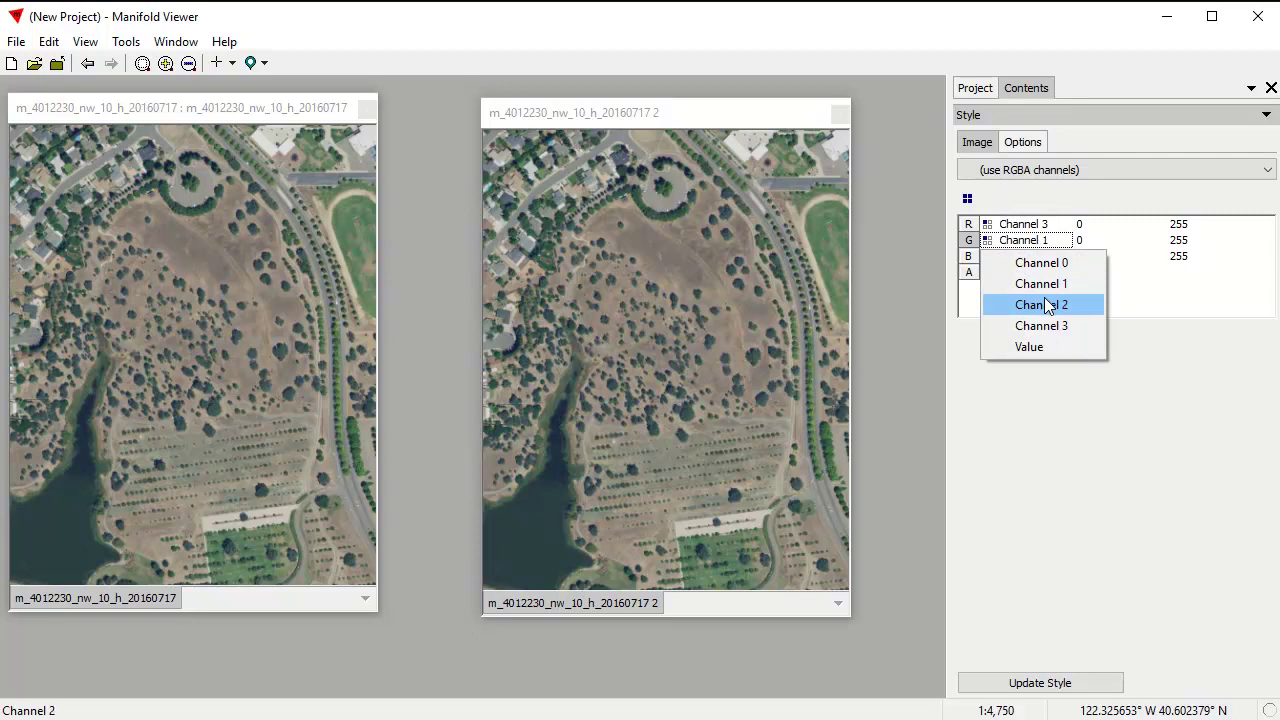
pyautogui.click(1042, 299)
pyautogui.click(1038, 257)
pyautogui.click(1036, 280)
pyautogui.click(1040, 257)
pyautogui.click(1041, 300)
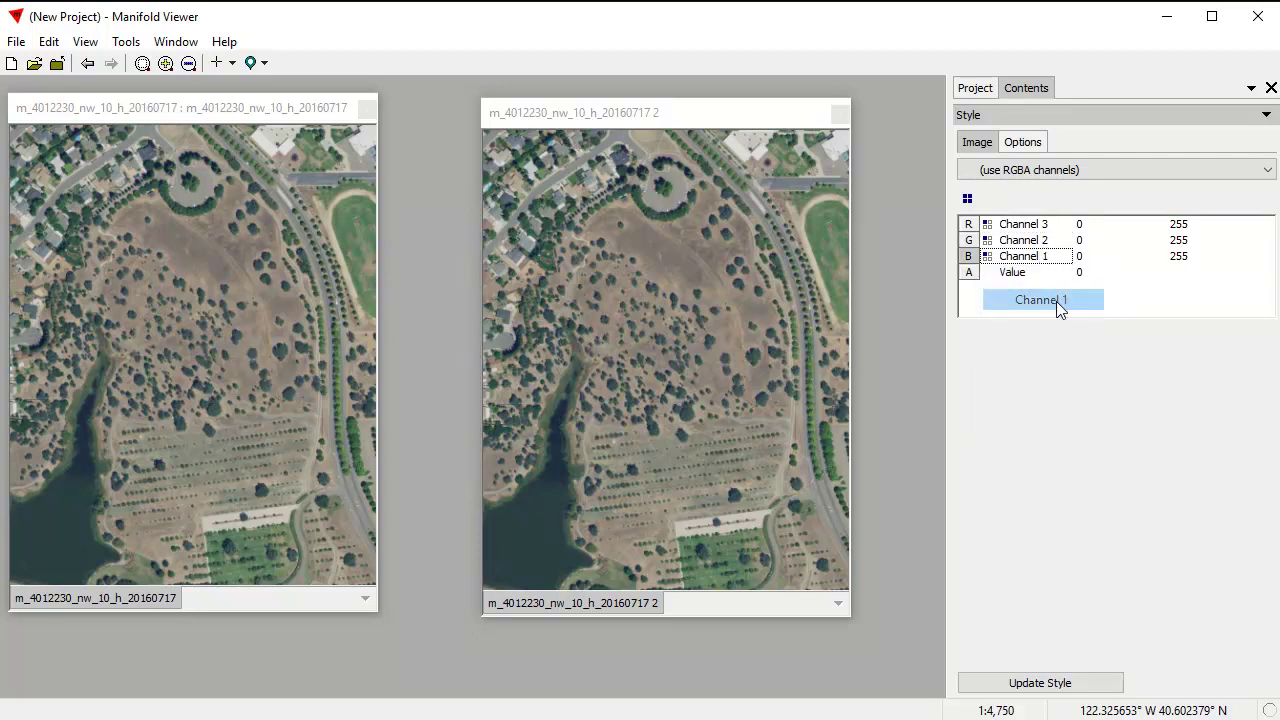
pyautogui.click(1048, 688)
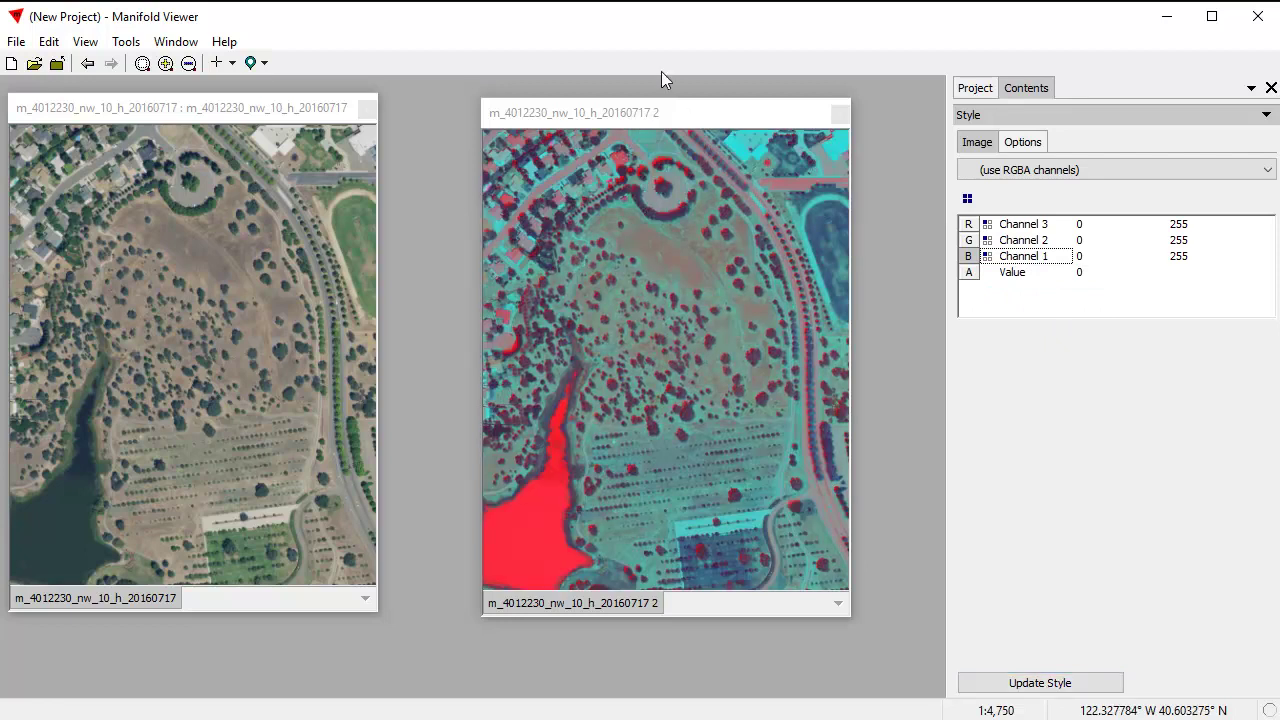
pyautogui.click(699, 113)
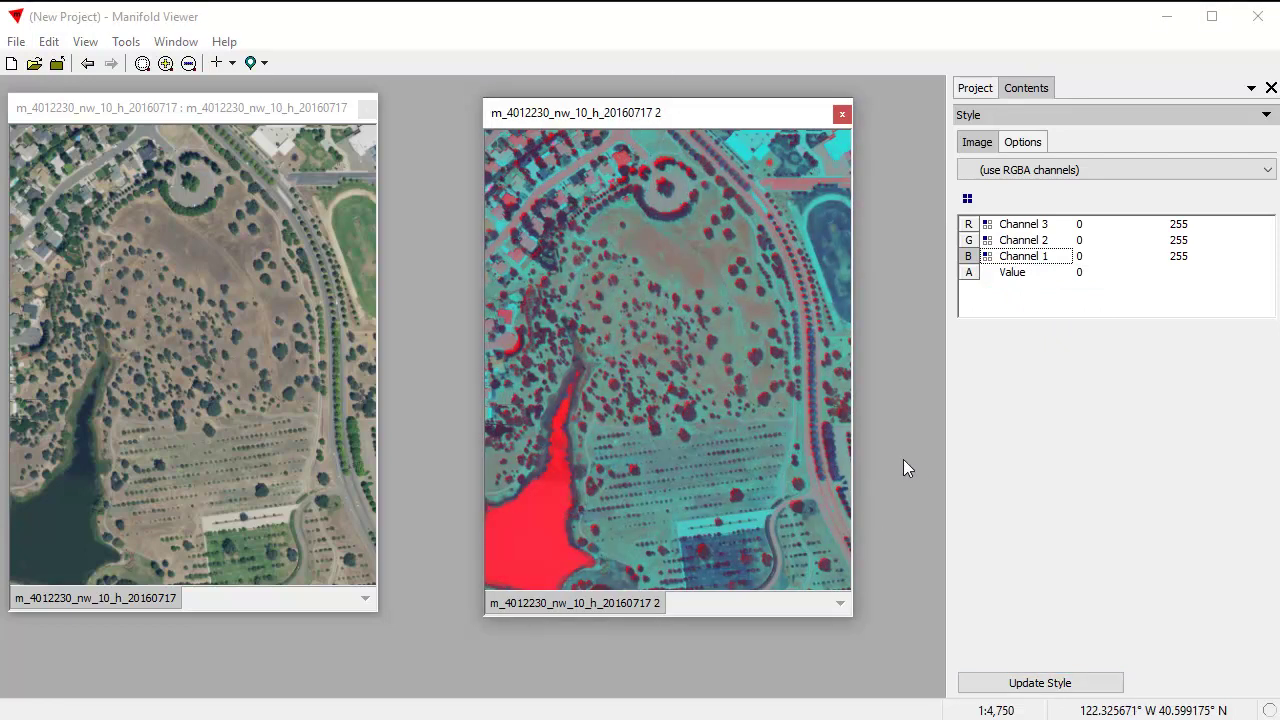
# Duplicate the restyled image copy in the project and open the duplicate
pyautogui.click(988, 90)
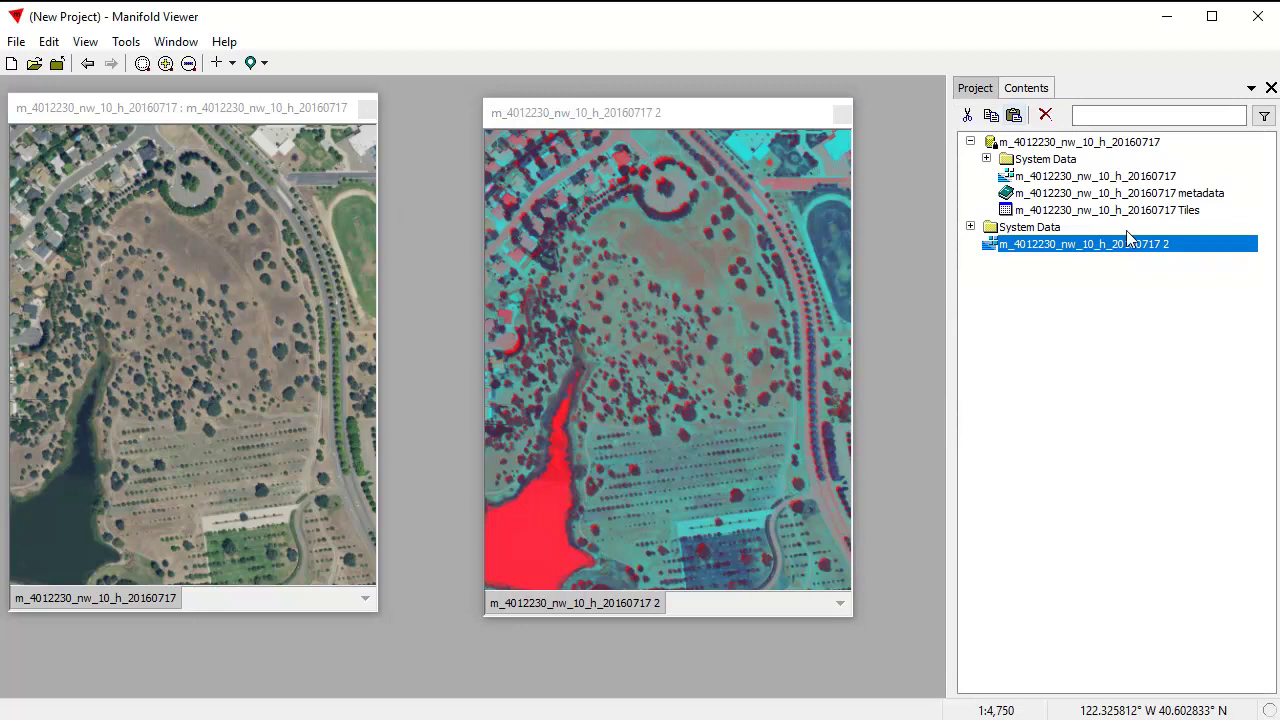
pyautogui.click(991, 115)
pyautogui.click(1013, 115)
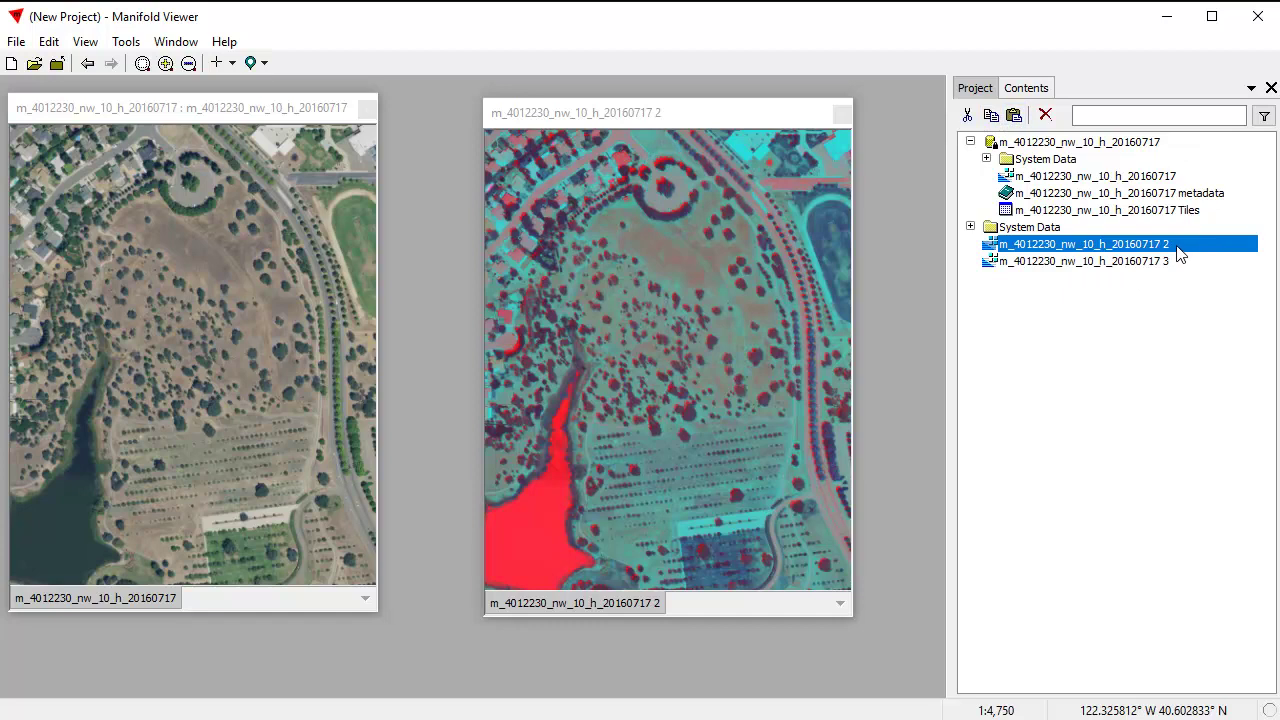
pyautogui.doubleClick(1150, 261)
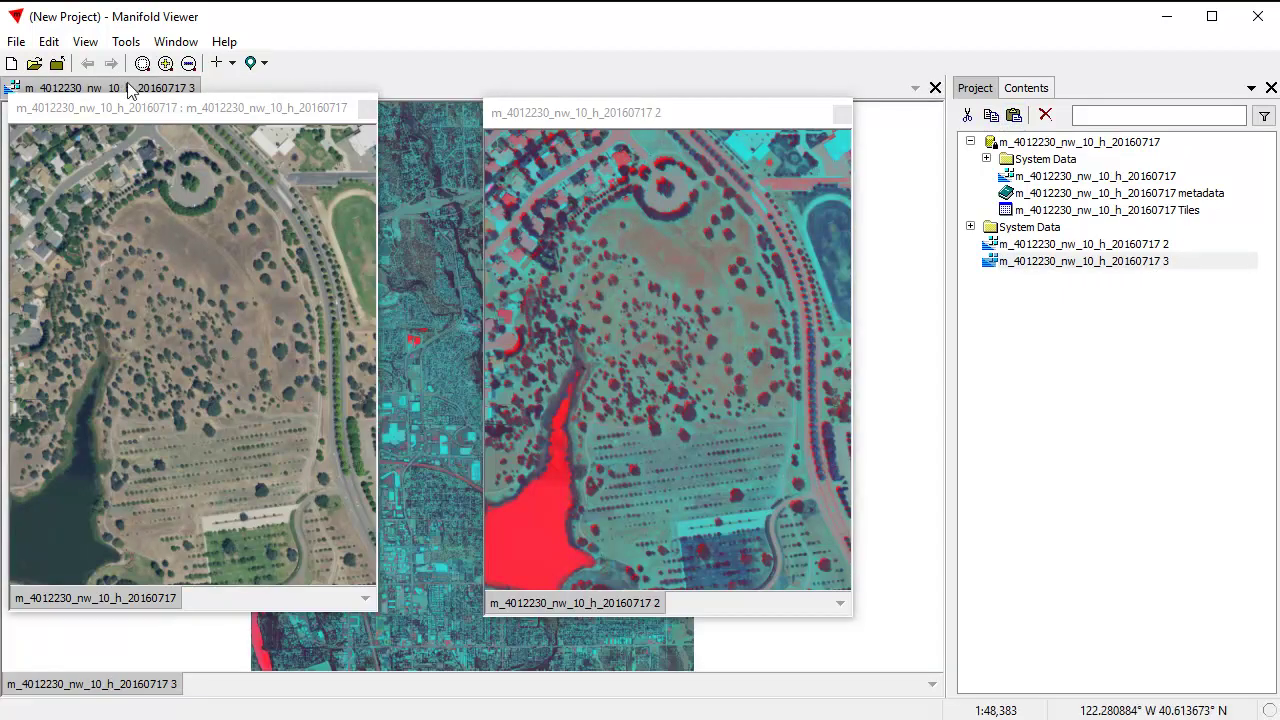
# Undock the duplicate's window, size it like the second image's window, and place it between the other two image windows
pyautogui.keyDown('alt'); pyautogui.click(130, 88); pyautogui.keyUp('alt')
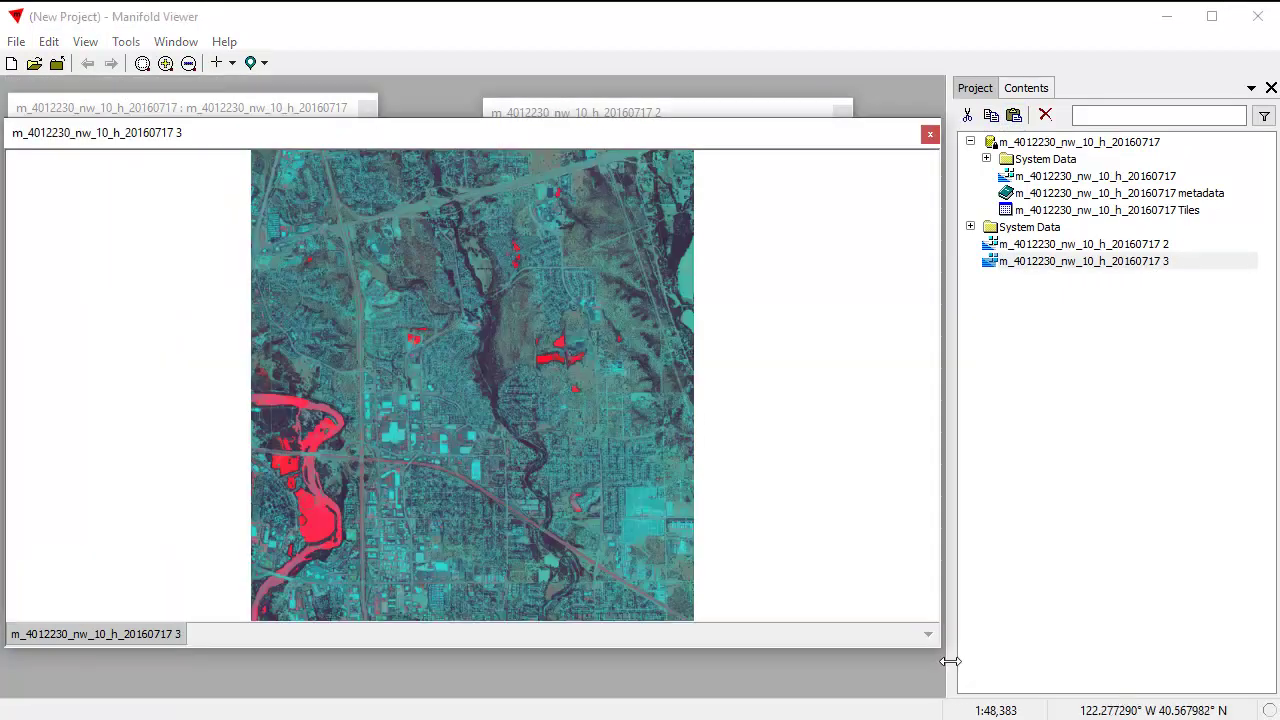
pyautogui.moveTo(938, 645); pyautogui.dragTo(272, 430)
pyautogui.moveTo(155, 133); pyautogui.dragTo(630, 120)
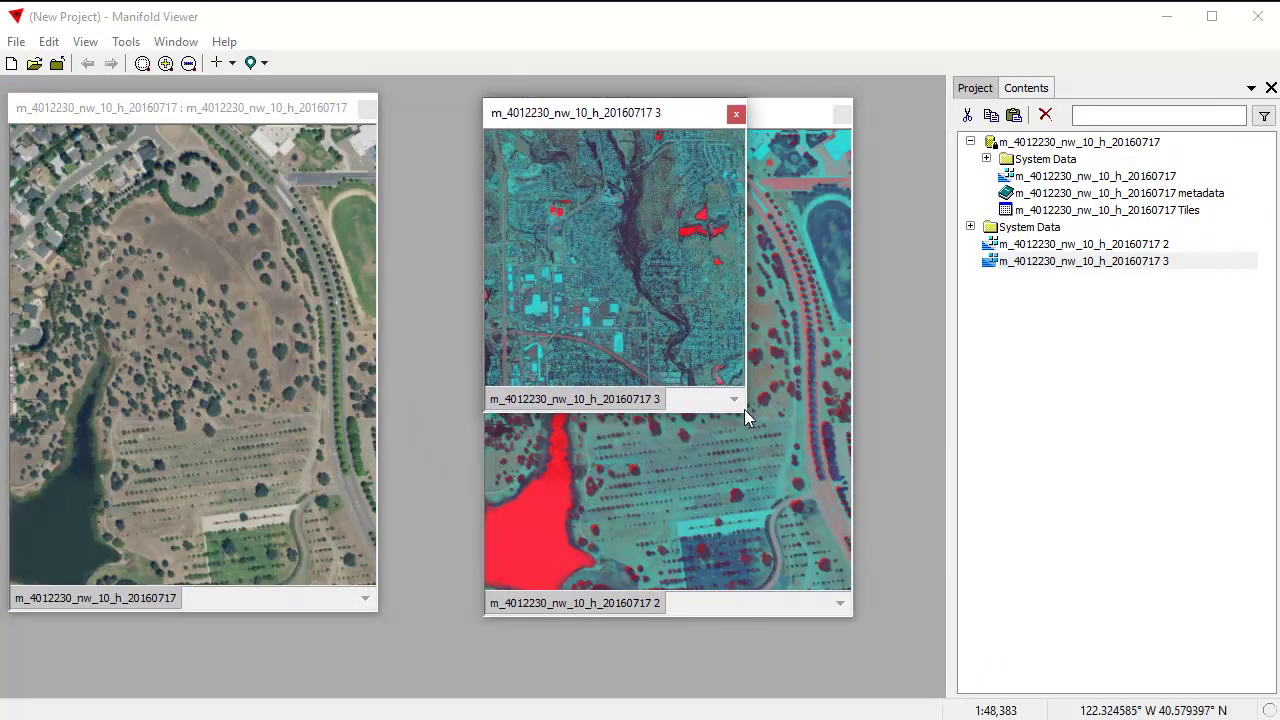
pyautogui.moveTo(745, 411); pyautogui.dragTo(853, 616)
pyautogui.moveTo(697, 116); pyautogui.dragTo(380, 163)
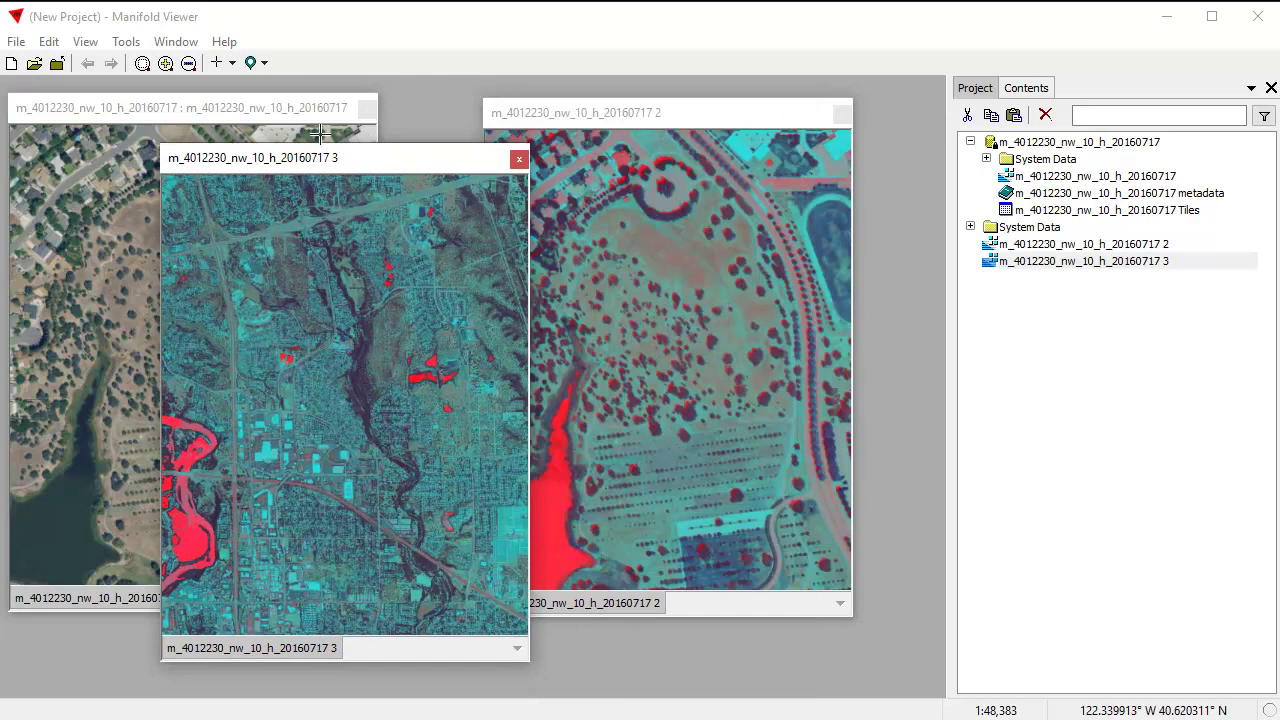
# Match the duplicate's view to the location and scale of m_4012230_nw_10_h_20160717 2
pyautogui.click(250, 64)
pyautogui.moveTo(300, 88)
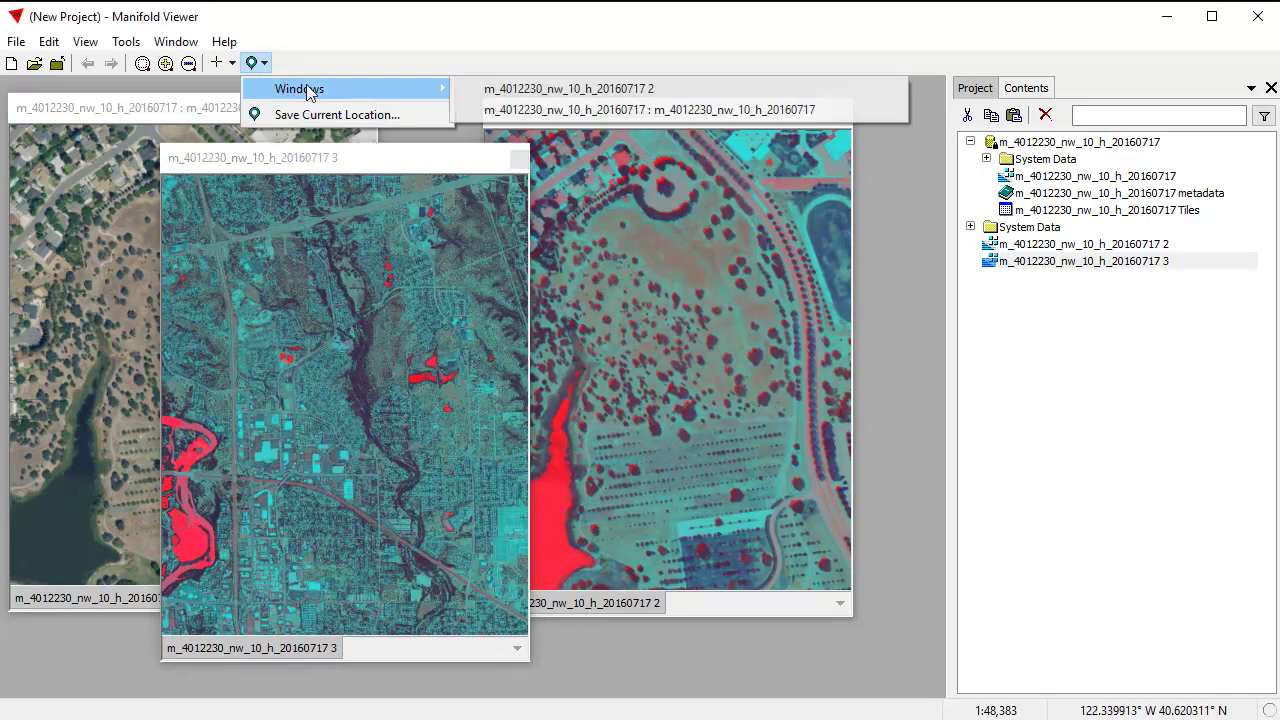
pyautogui.click(565, 90)
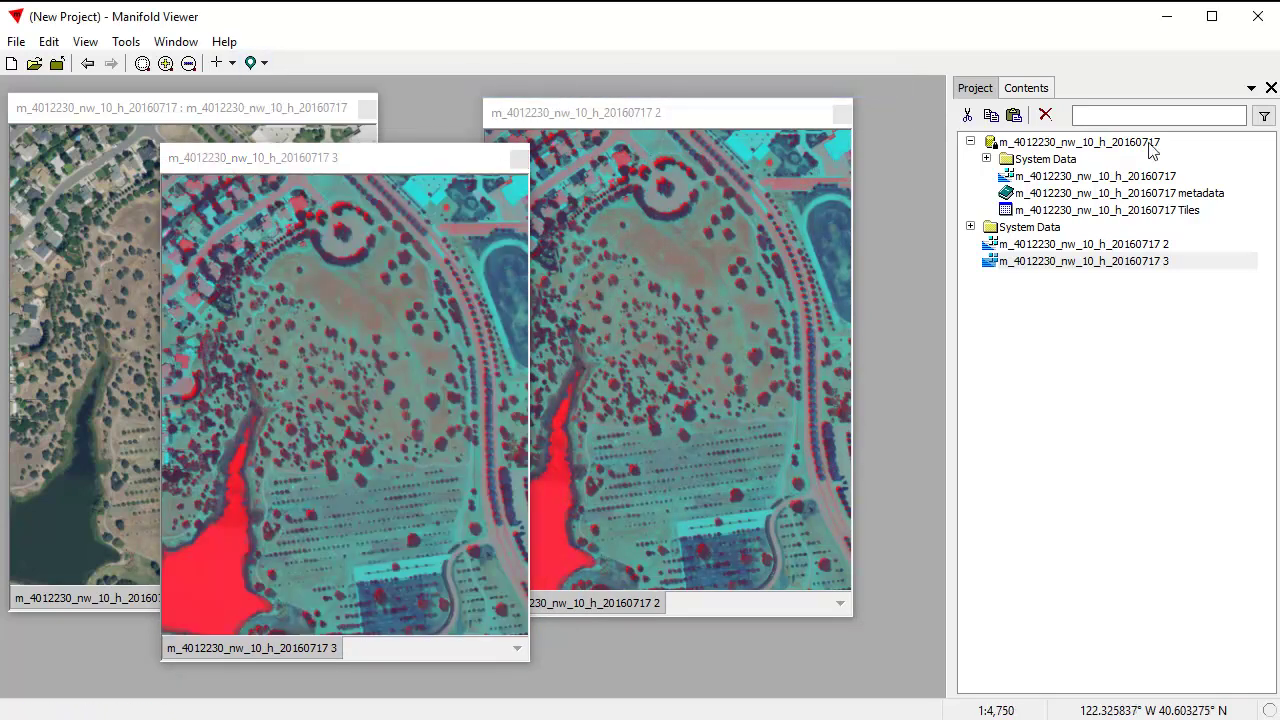
# Show the duplicate's channel style settings and move the second image's window farther away from the duplicate's window
pyautogui.click(1026, 87)
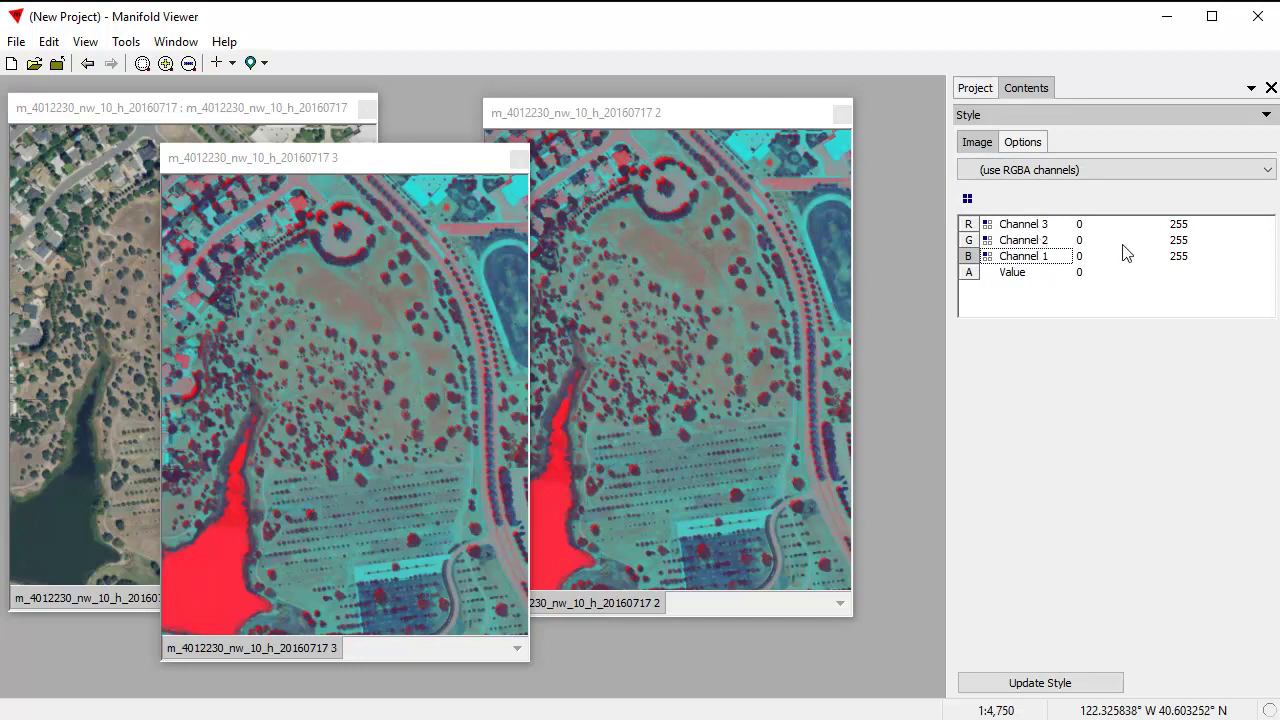
pyautogui.click(734, 117)
pyautogui.moveTo(764, 115); pyautogui.dragTo(820, 121)
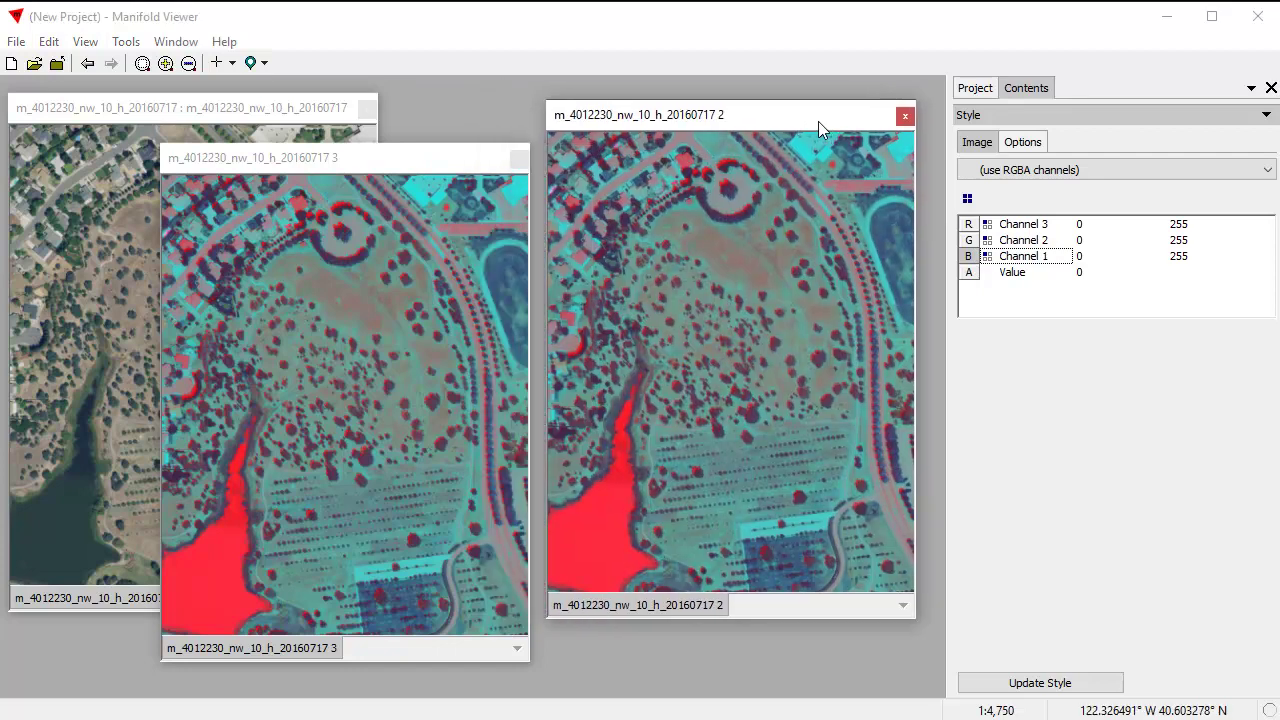
# In the duplicate, assign Channel 2 to red, Channel 1 to green and Channel 3 to blue, and update the style
pyautogui.click(448, 162)
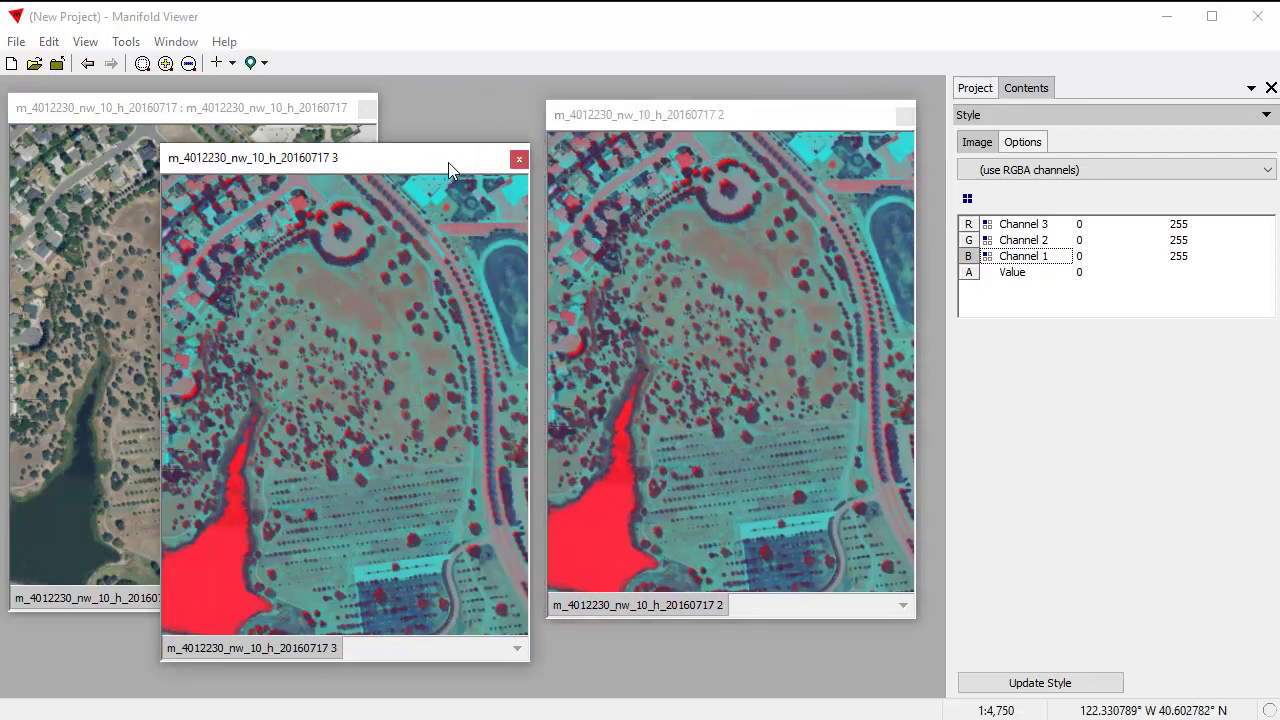
pyautogui.click(1020, 262)
pyautogui.click(1020, 262)
pyautogui.click(1024, 260)
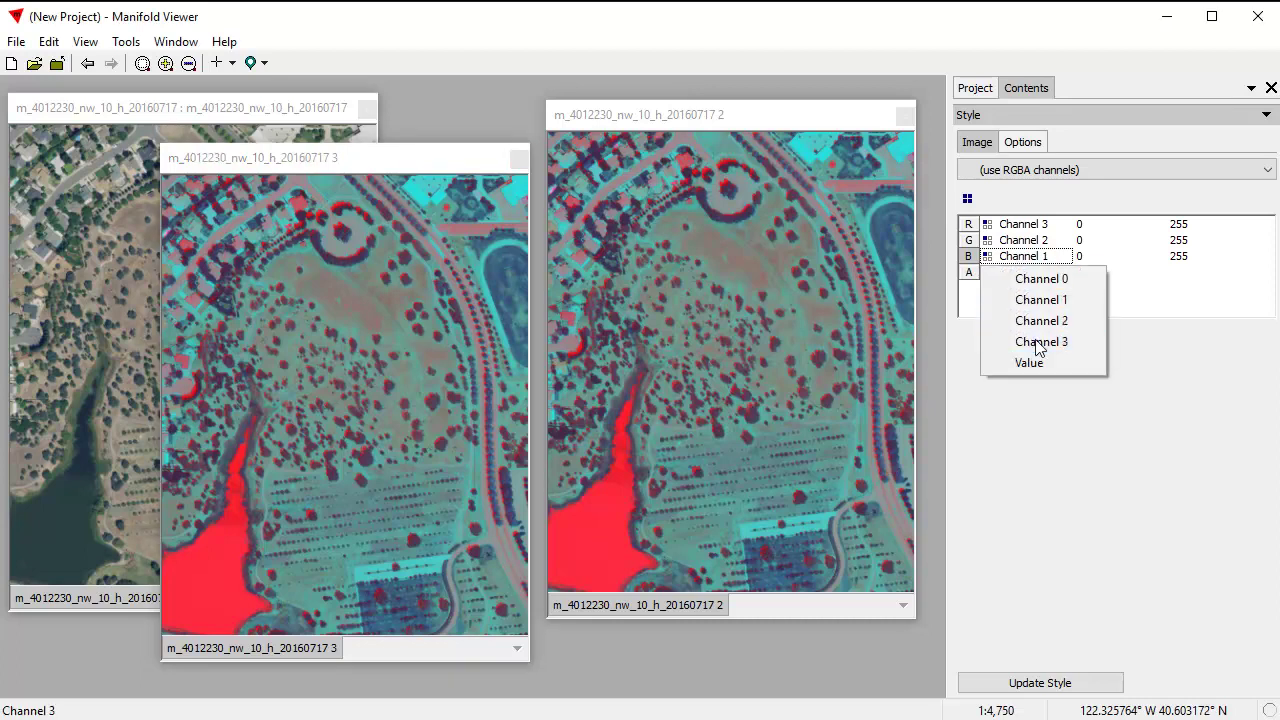
pyautogui.click(1034, 342)
pyautogui.click(1033, 226)
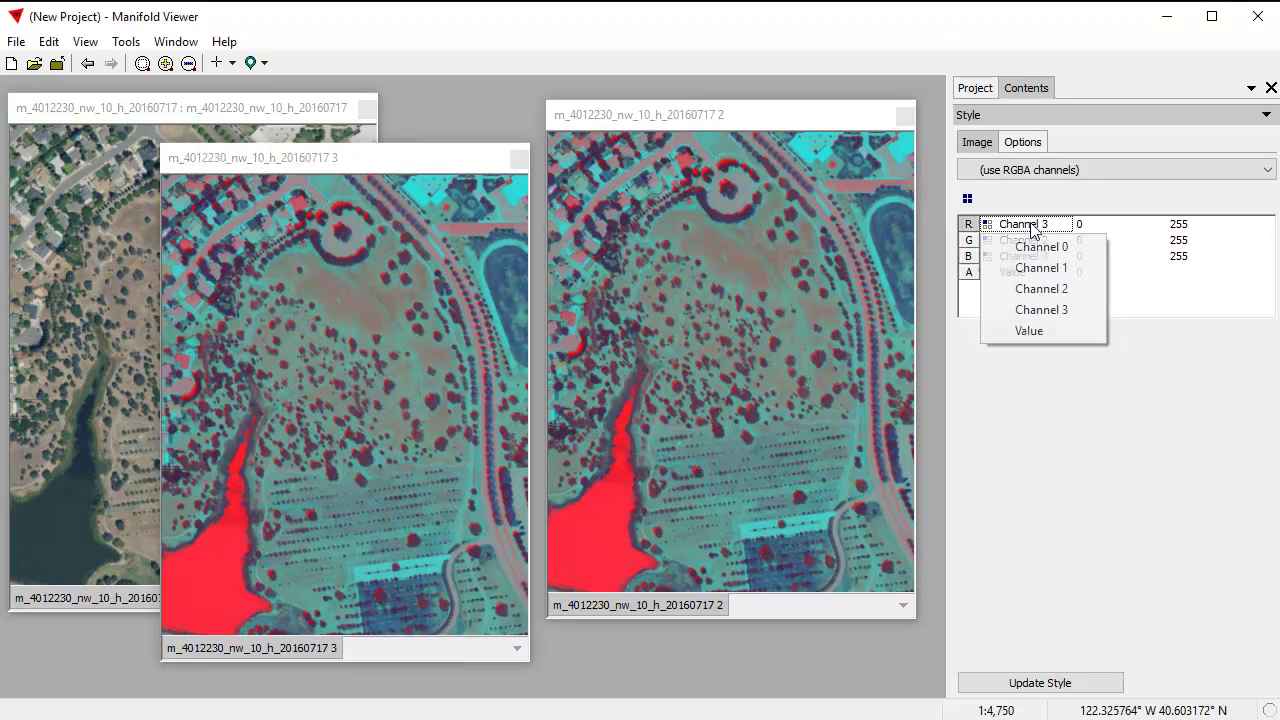
pyautogui.click(1064, 288)
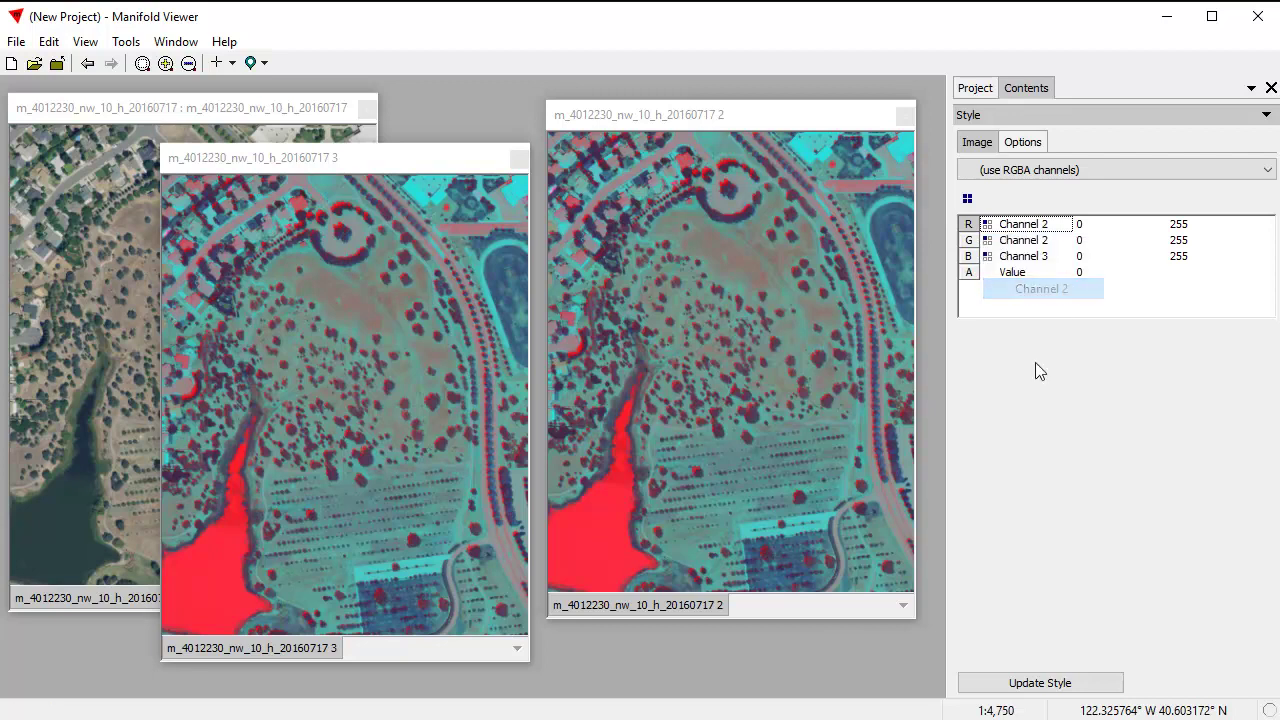
pyautogui.click(1040, 250)
pyautogui.click(1057, 288)
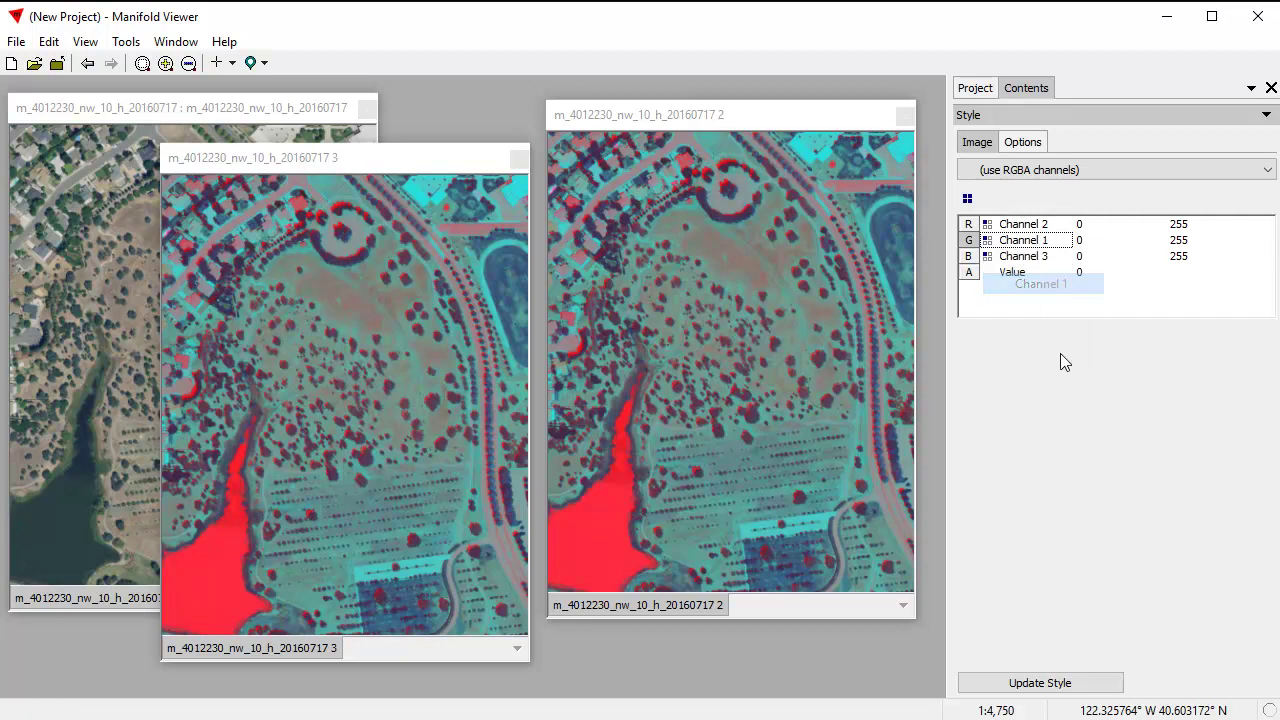
pyautogui.click(1062, 684)
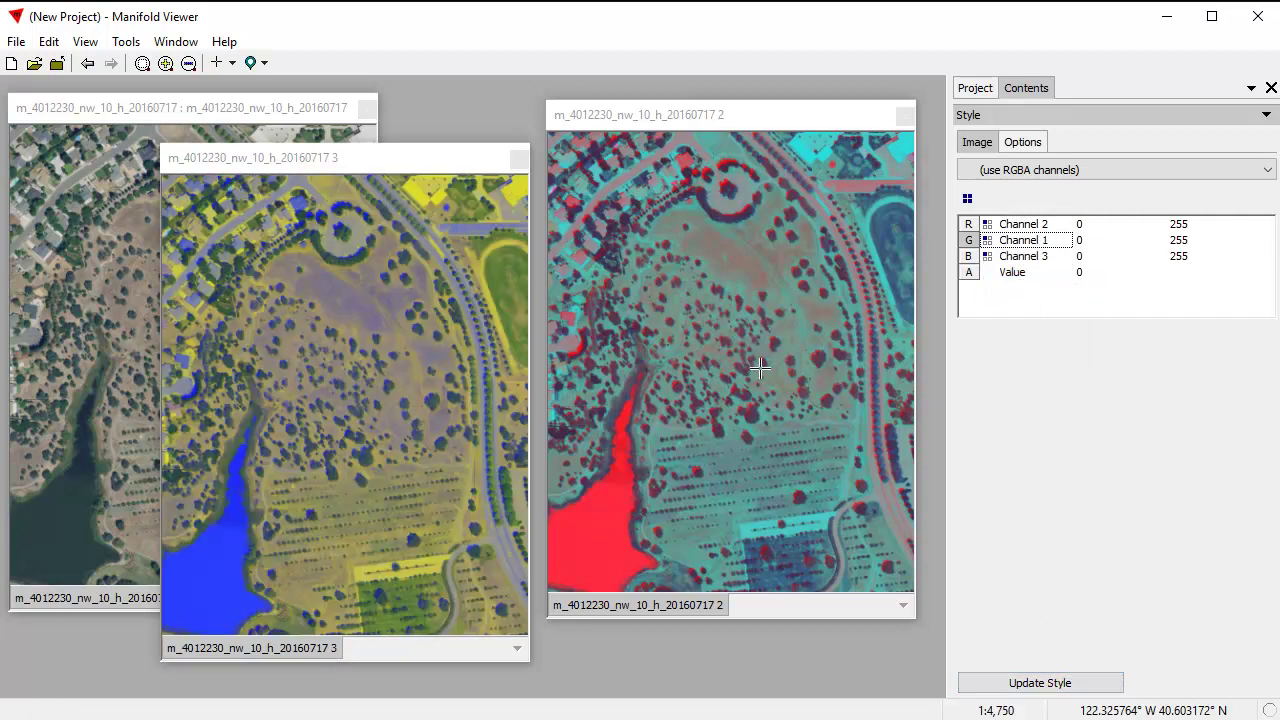
# Close the original image's window and place the duplicate's window level with the second image's window
pyautogui.moveTo(391, 162); pyautogui.dragTo(385, 150)
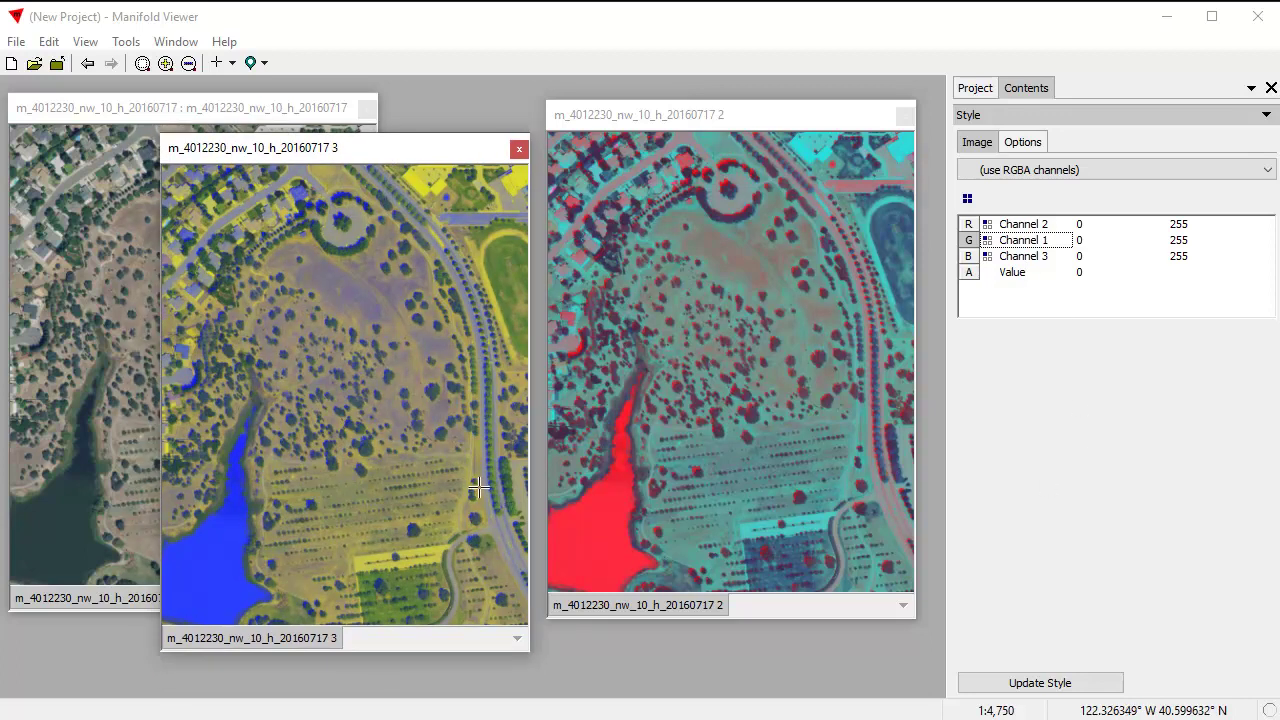
pyautogui.click(794, 118)
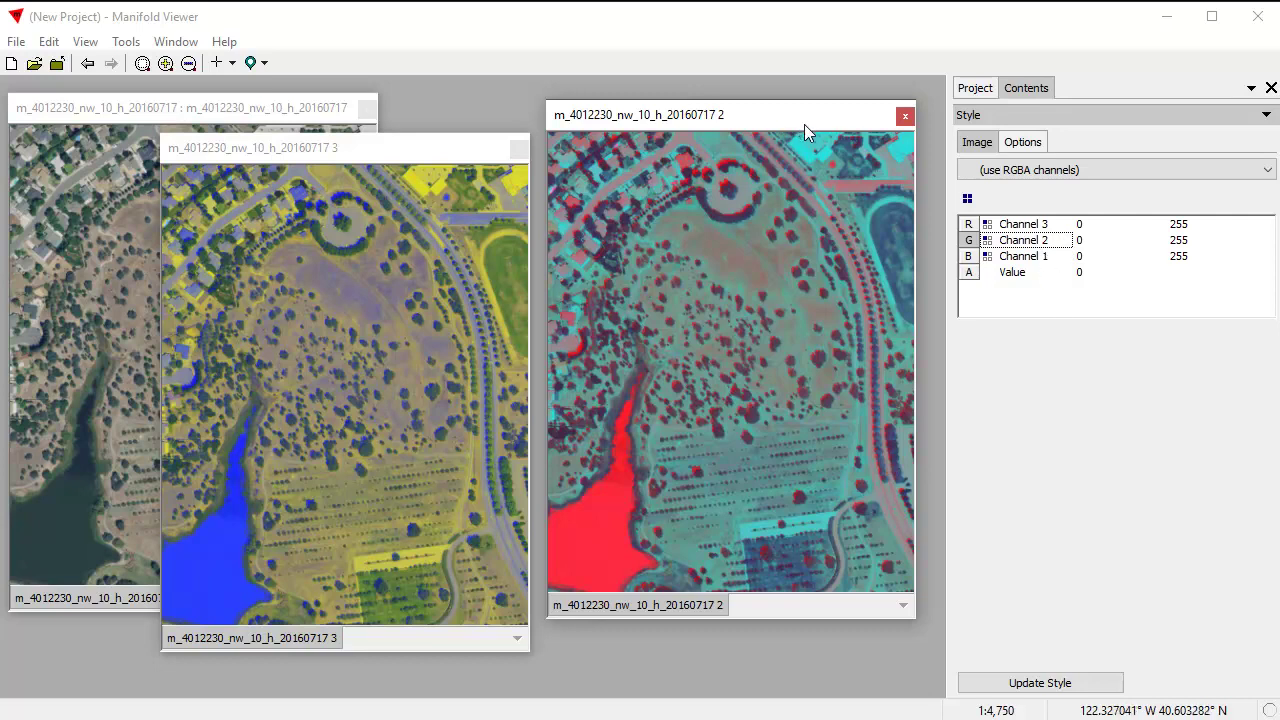
pyautogui.moveTo(423, 149); pyautogui.dragTo(334, 166)
pyautogui.click(290, 112)
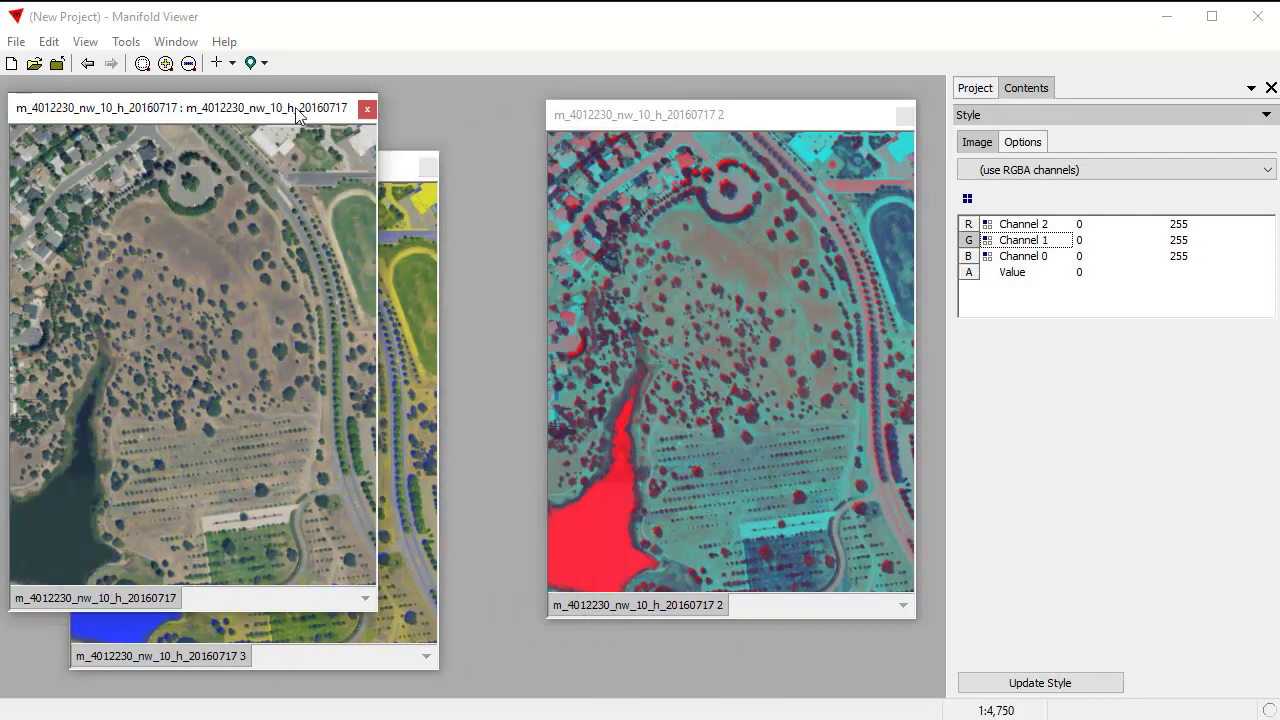
pyautogui.click(368, 108)
pyautogui.moveTo(357, 166); pyautogui.dragTo(423, 117)
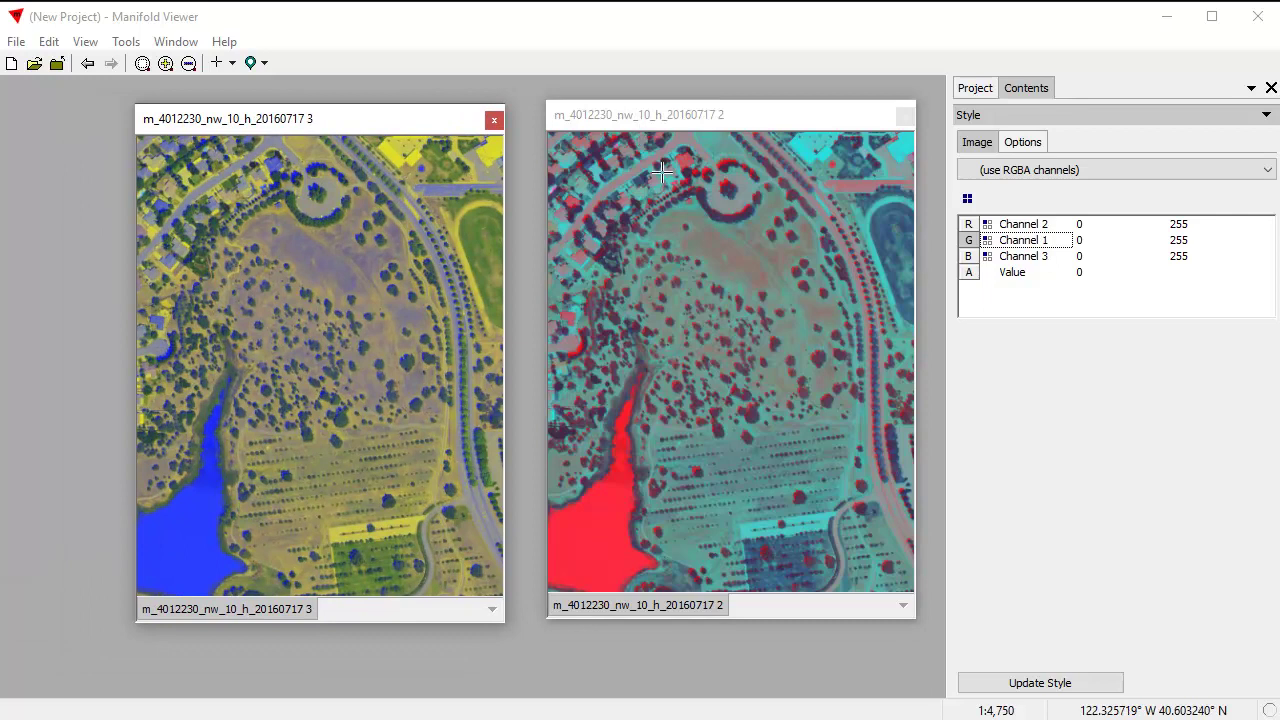
# Apply the preset assigning Channels 2, 1 and 0 to red, green and blue in the duplicate, update the style, and reposition its window
pyautogui.click(967, 198)
pyautogui.click(1004, 246)
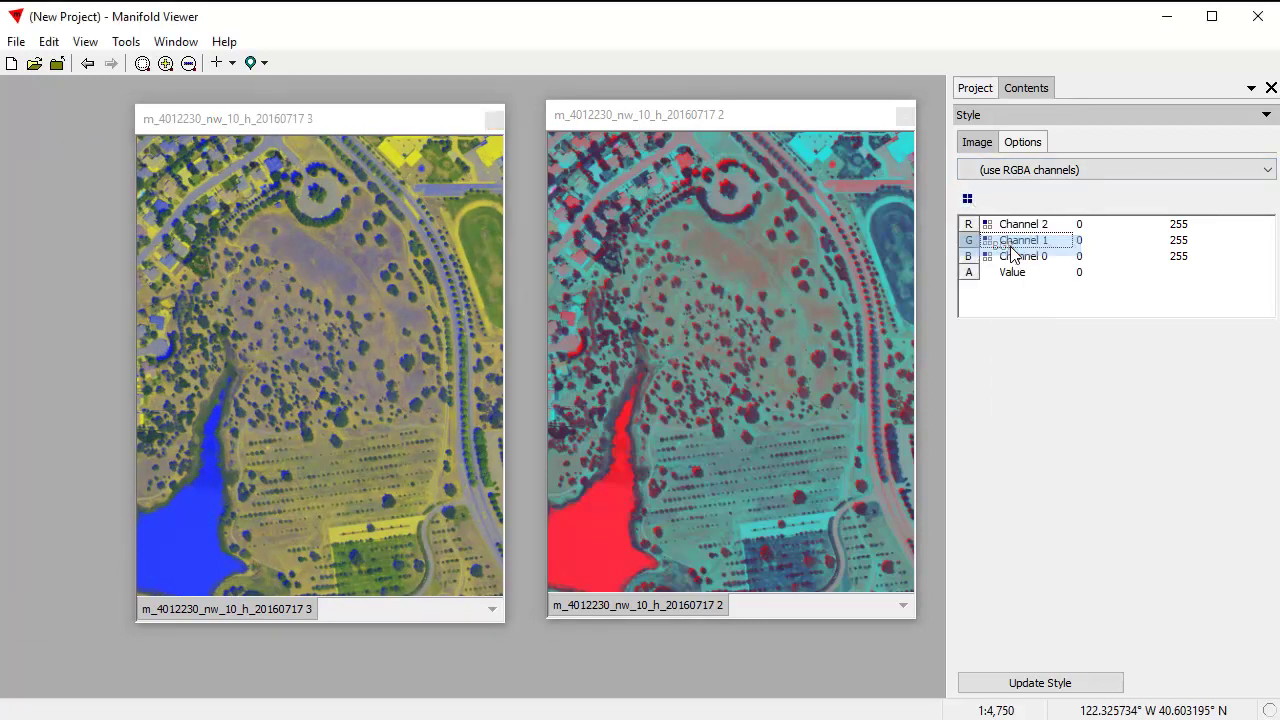
pyautogui.click(1052, 686)
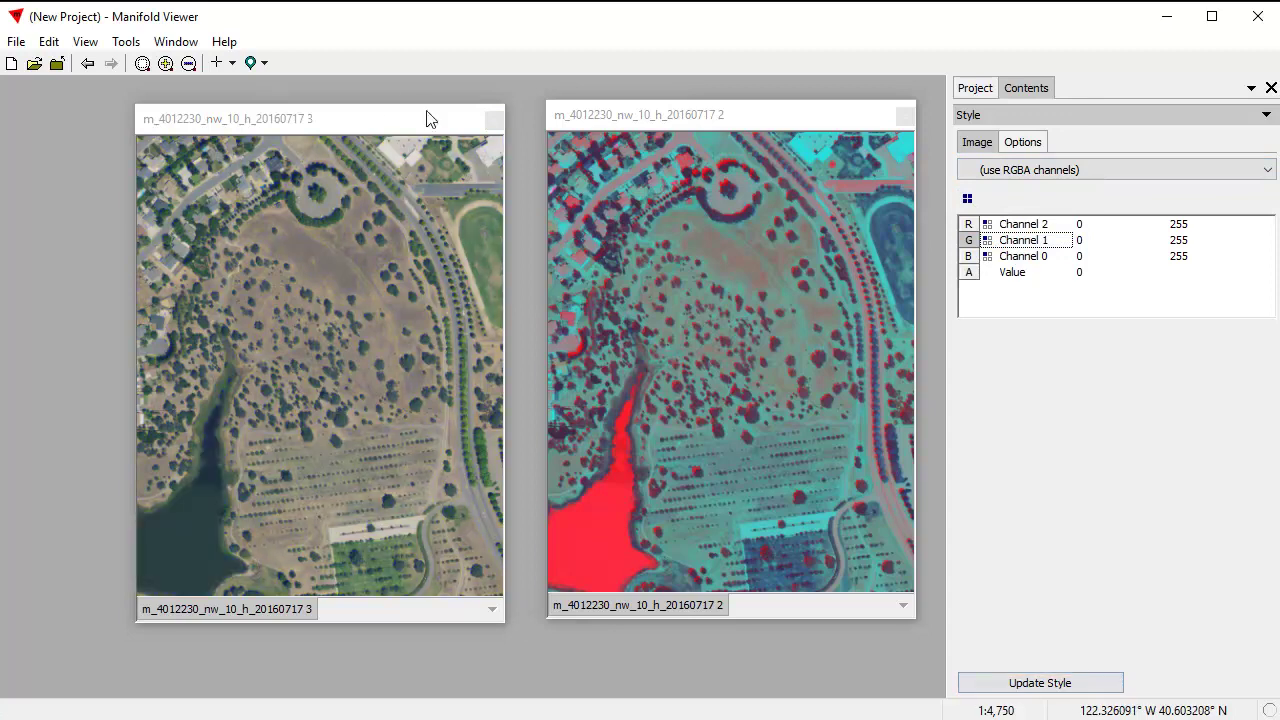
pyautogui.moveTo(350, 119); pyautogui.dragTo(321, 110)
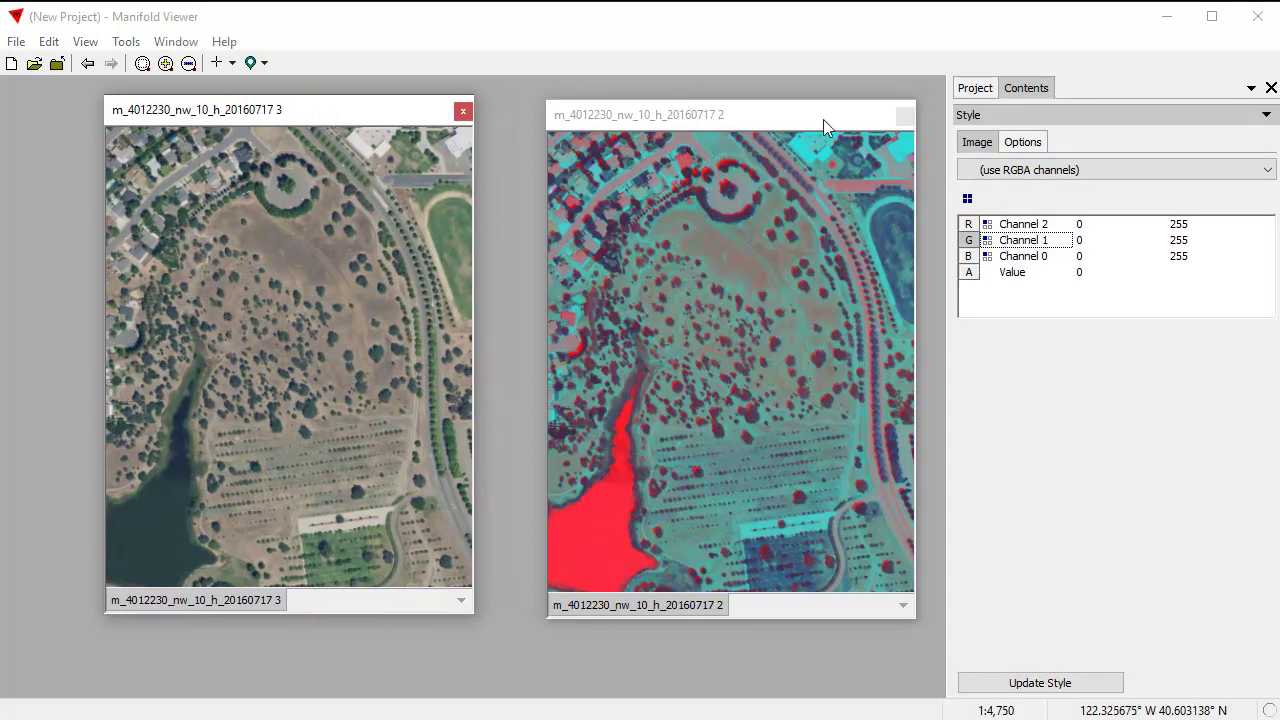
# In the second image, assign Channel 3 to green and blue as well as red, update the style, and move its window closer to the duplicate
pyautogui.click(785, 121)
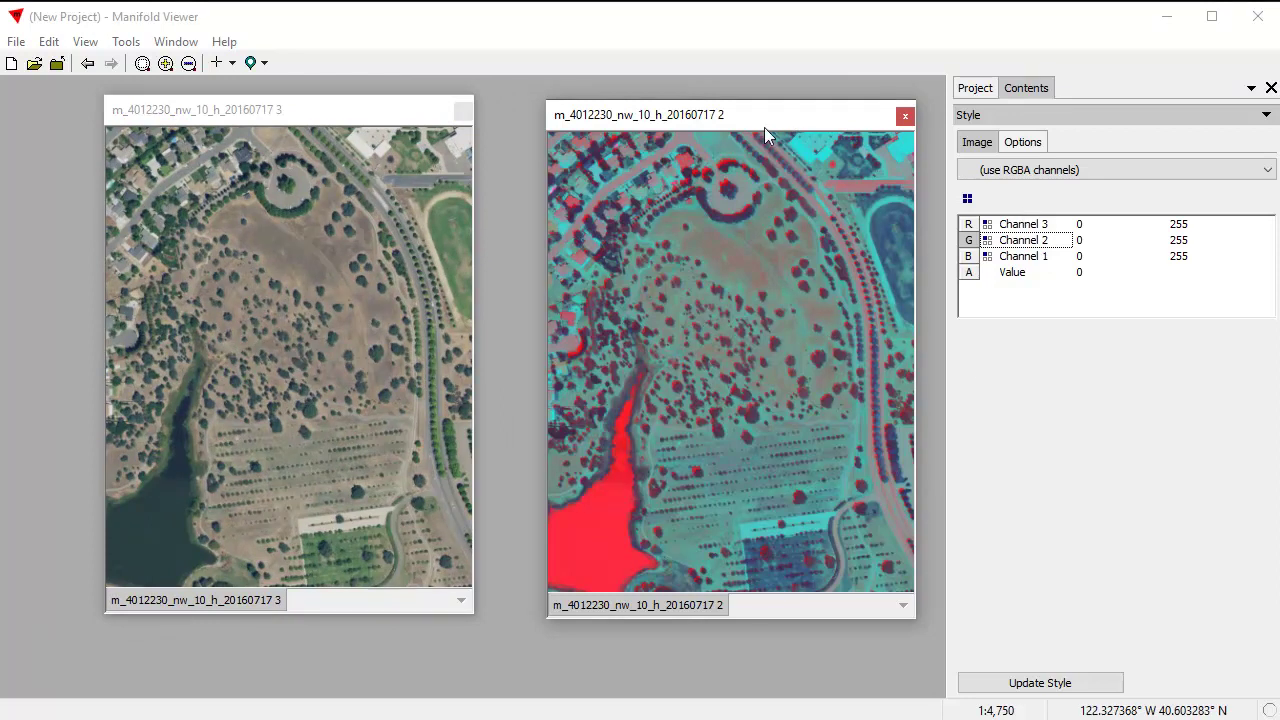
pyautogui.click(1050, 248)
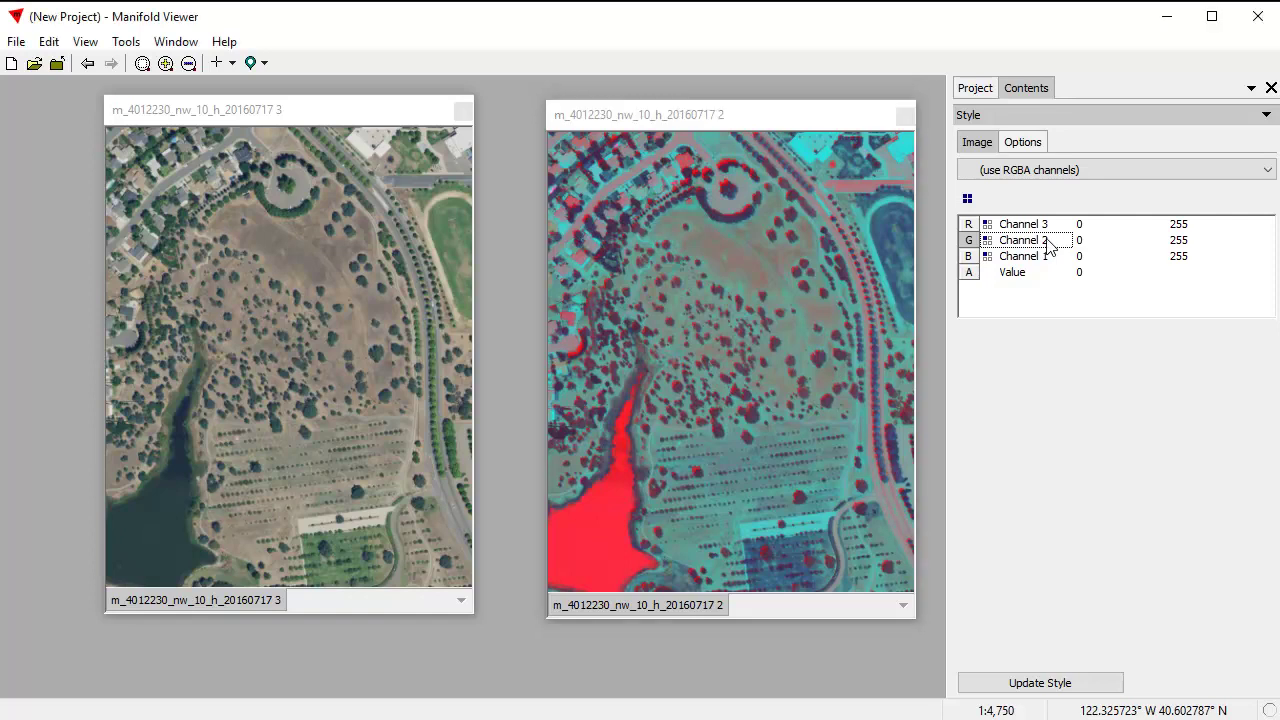
pyautogui.click(1060, 322)
pyautogui.click(1046, 257)
pyautogui.click(1065, 343)
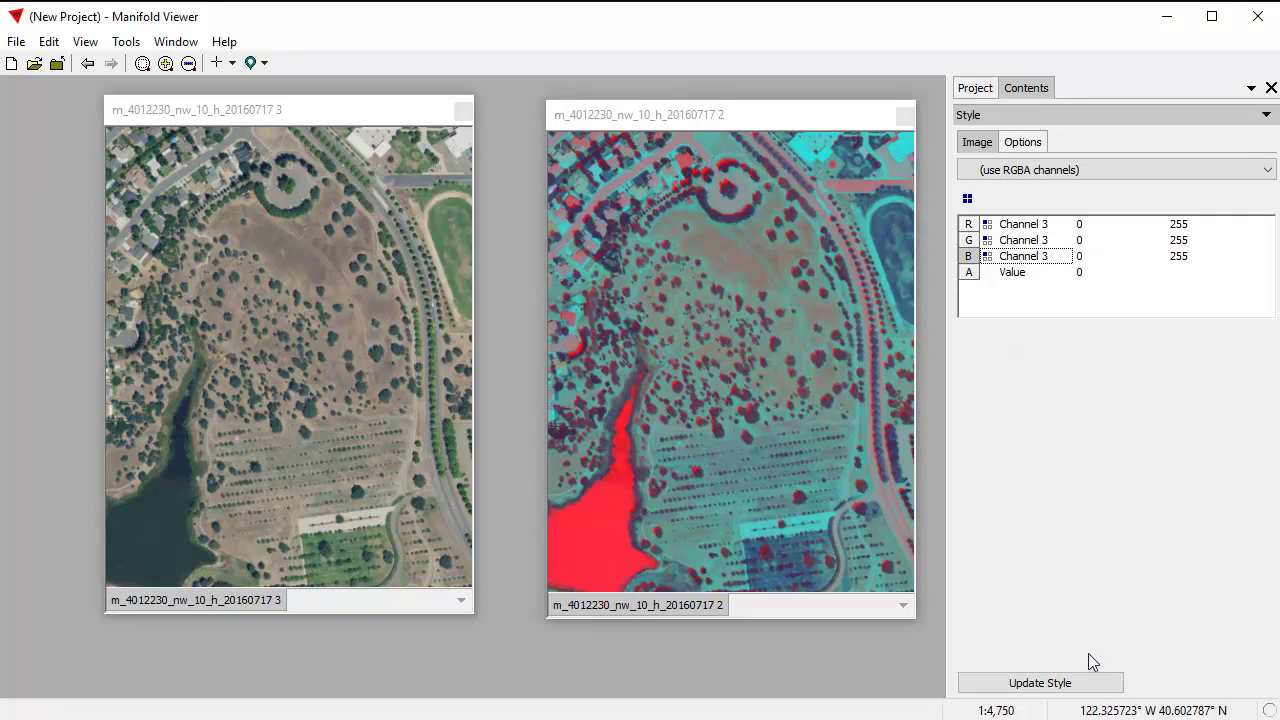
pyautogui.click(1085, 685)
pyautogui.moveTo(764, 112); pyautogui.dragTo(742, 120)
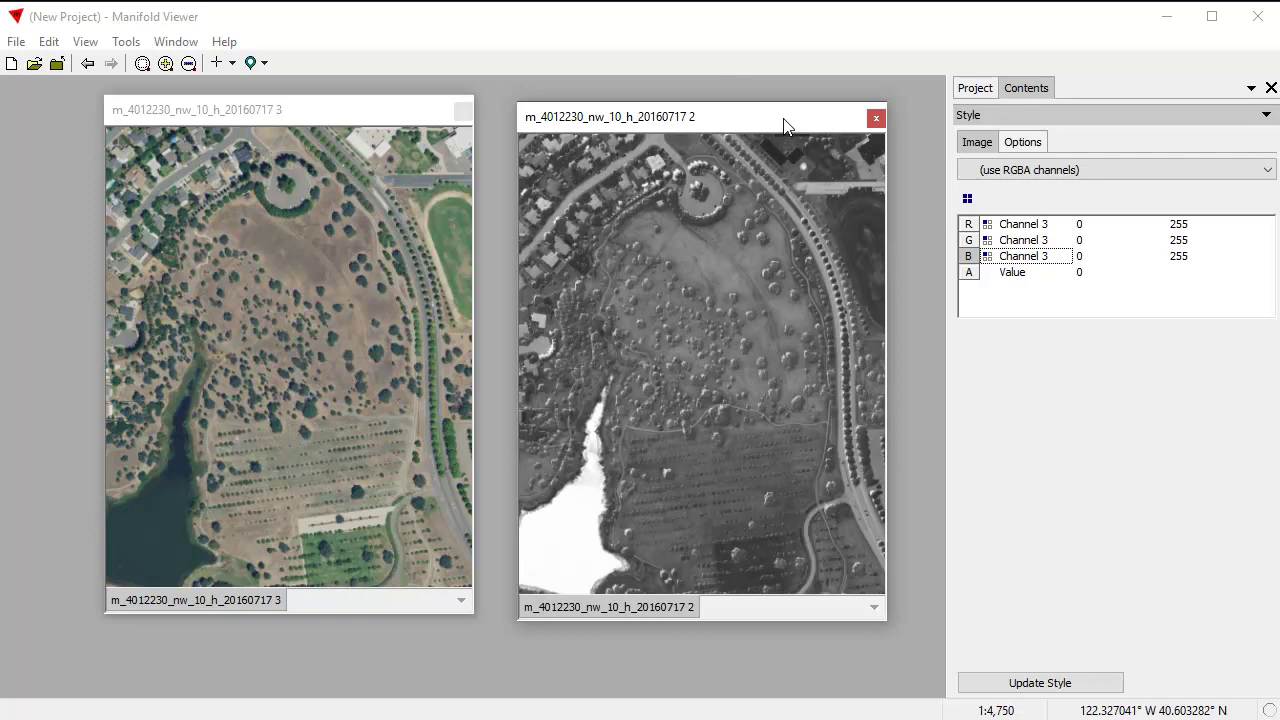
# Switch the second image's style from RGBA channels to Channel 3 alone, using equal intervals with 5 breaks and interpolated fill
pyautogui.click(1150, 171)
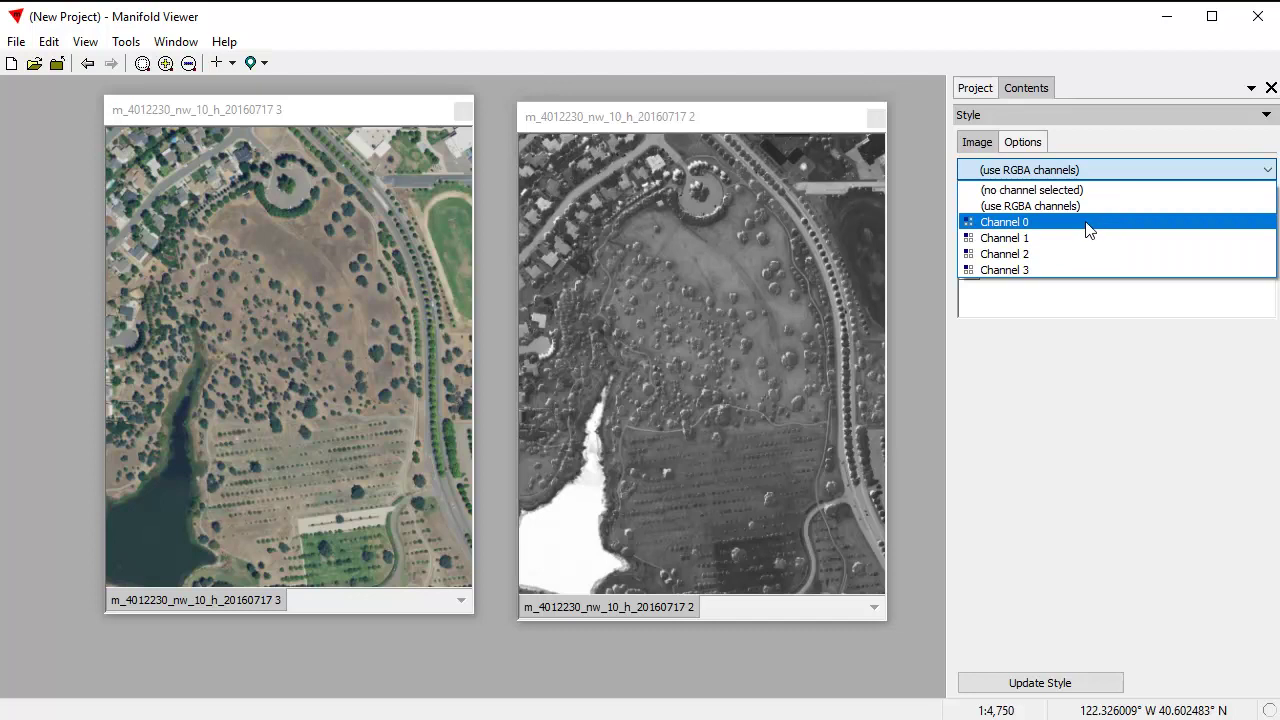
pyautogui.click(1057, 272)
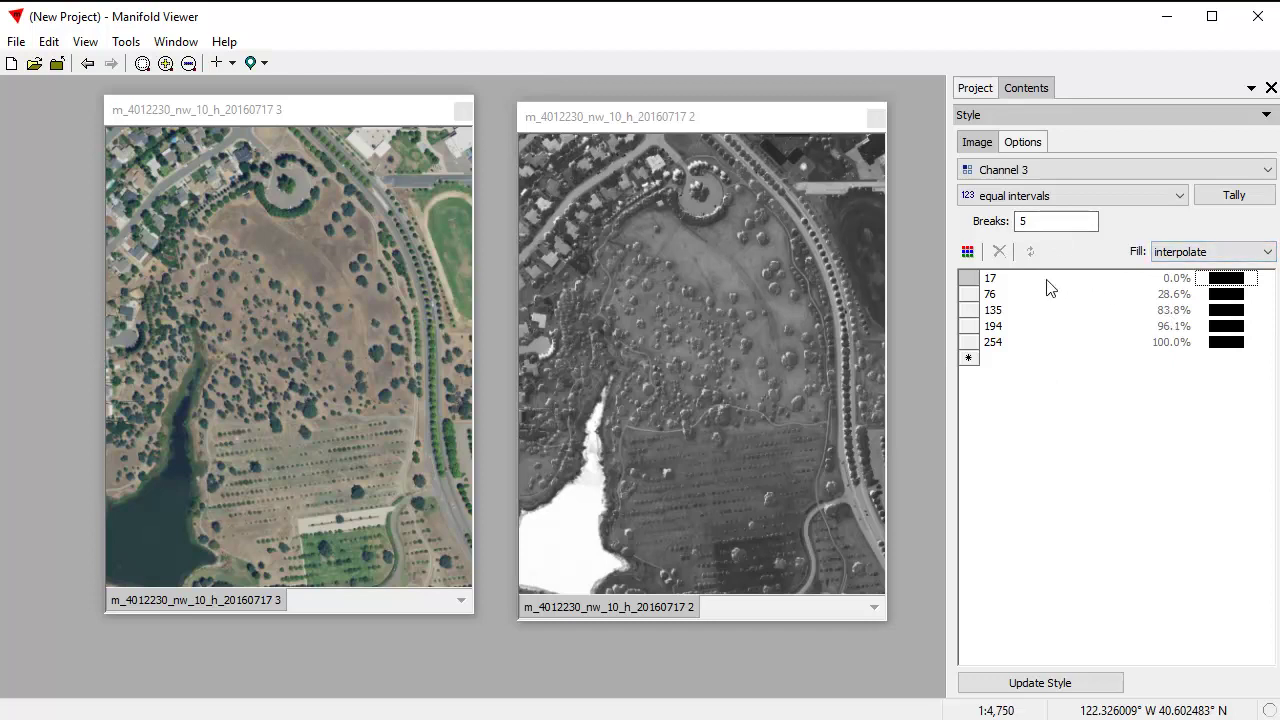
pyautogui.click(757, 120)
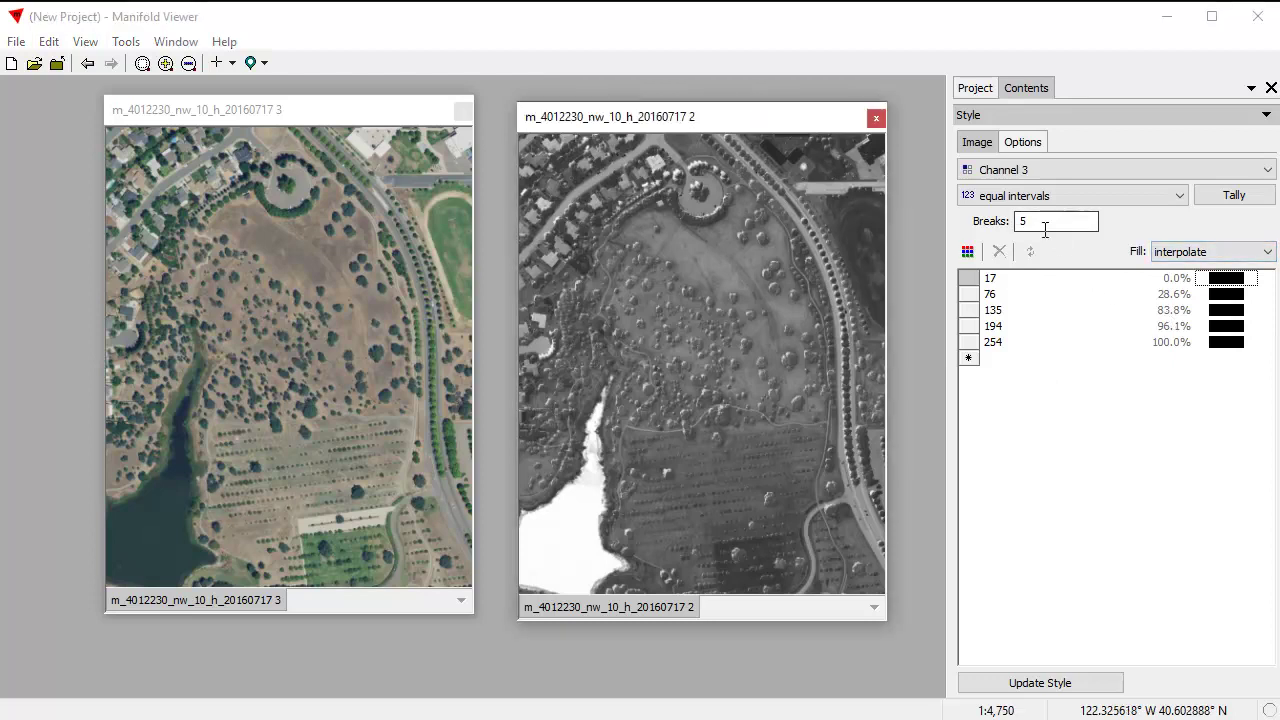
# Apply the Color Brewer palette running from red through yellow to blue to the Channel 3 intervals, and update the second image's style
pyautogui.click(970, 251)
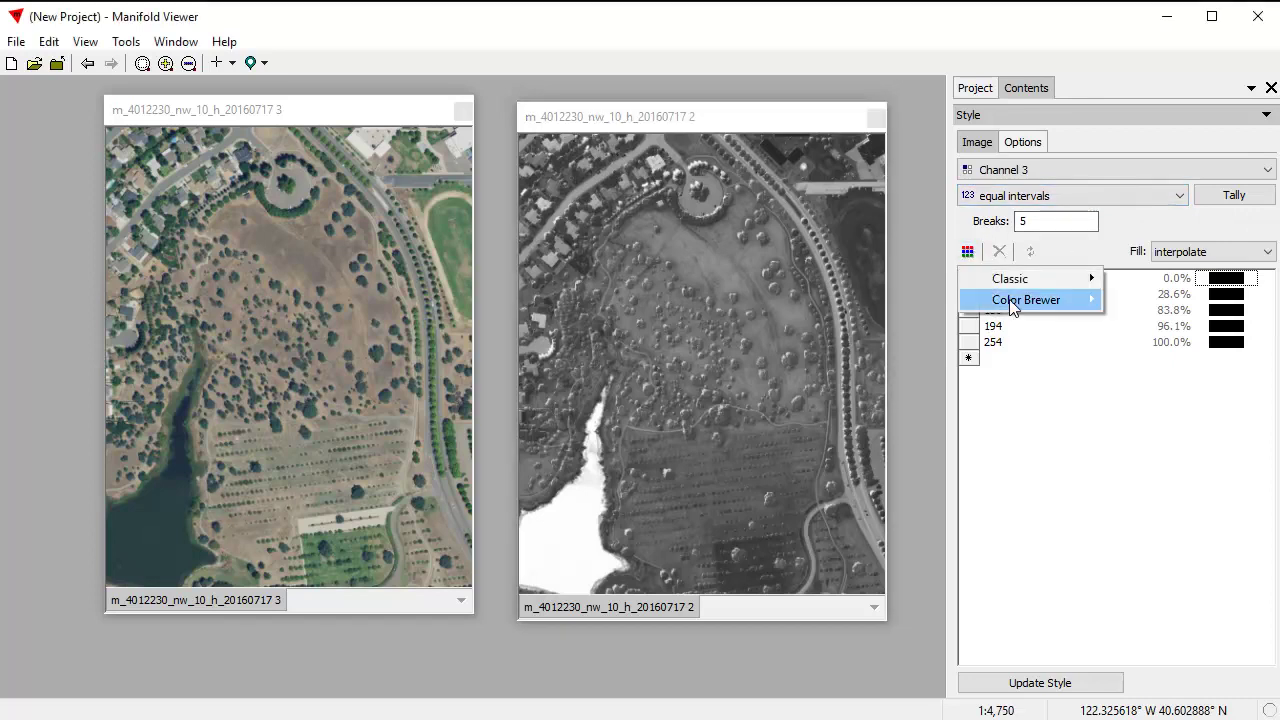
pyautogui.moveTo(1013, 308)
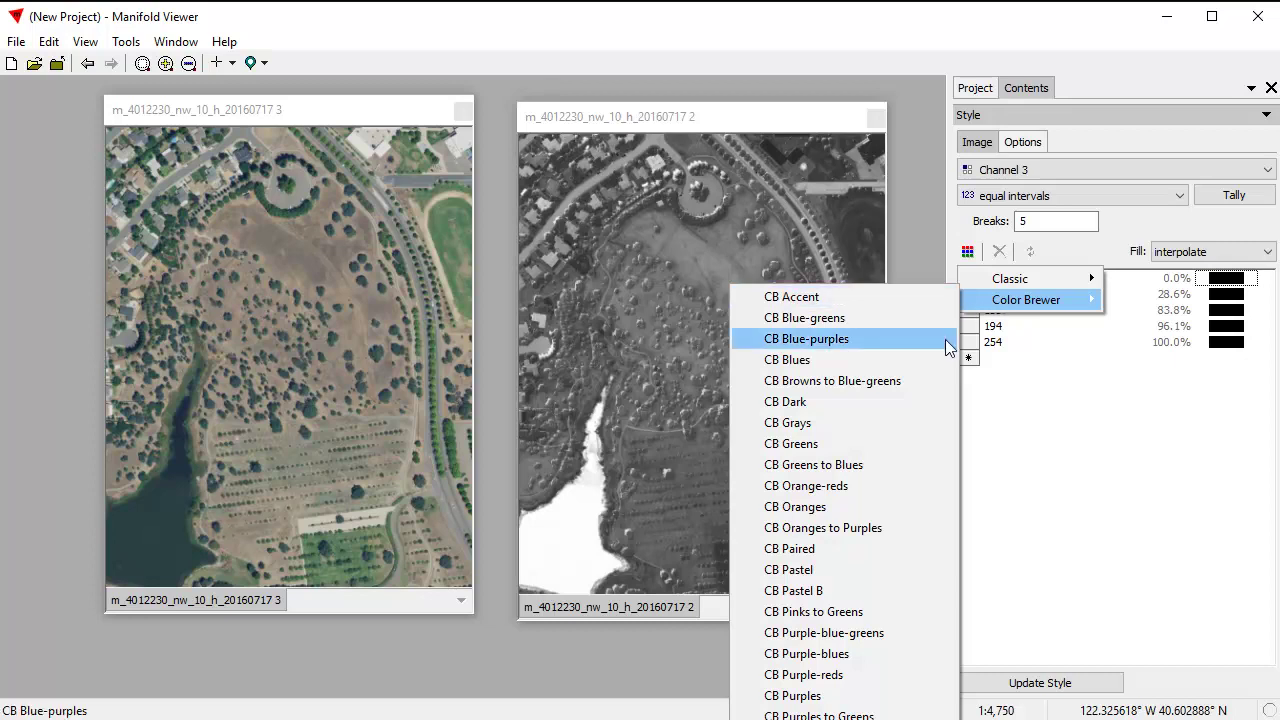
pyautogui.click(830, 719)
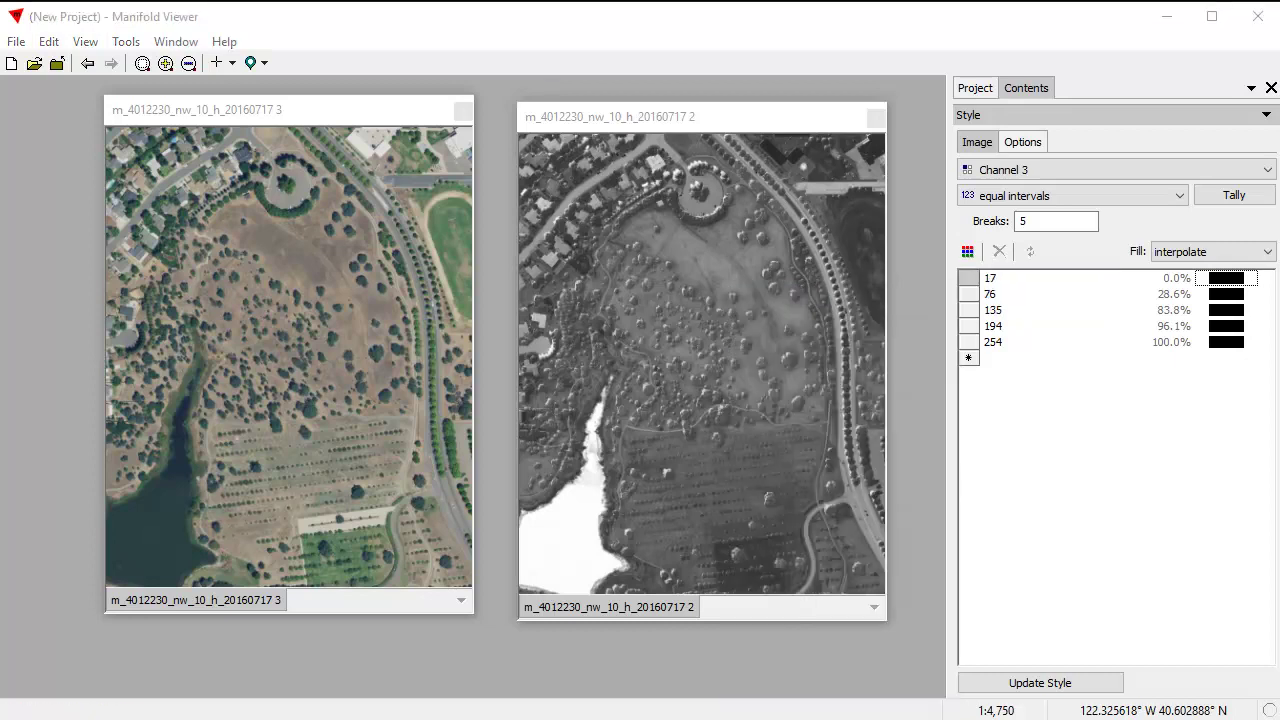
pyautogui.click(970, 251)
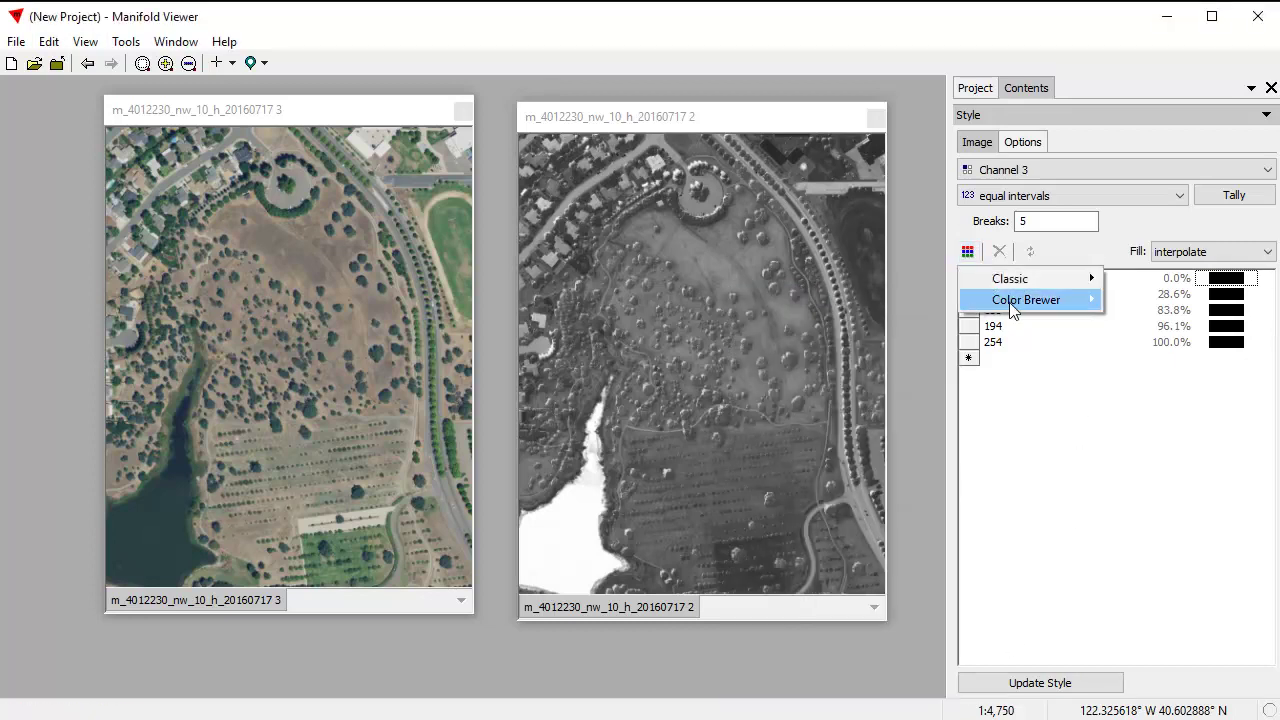
pyautogui.moveTo(1014, 301)
pyautogui.click(820, 719)
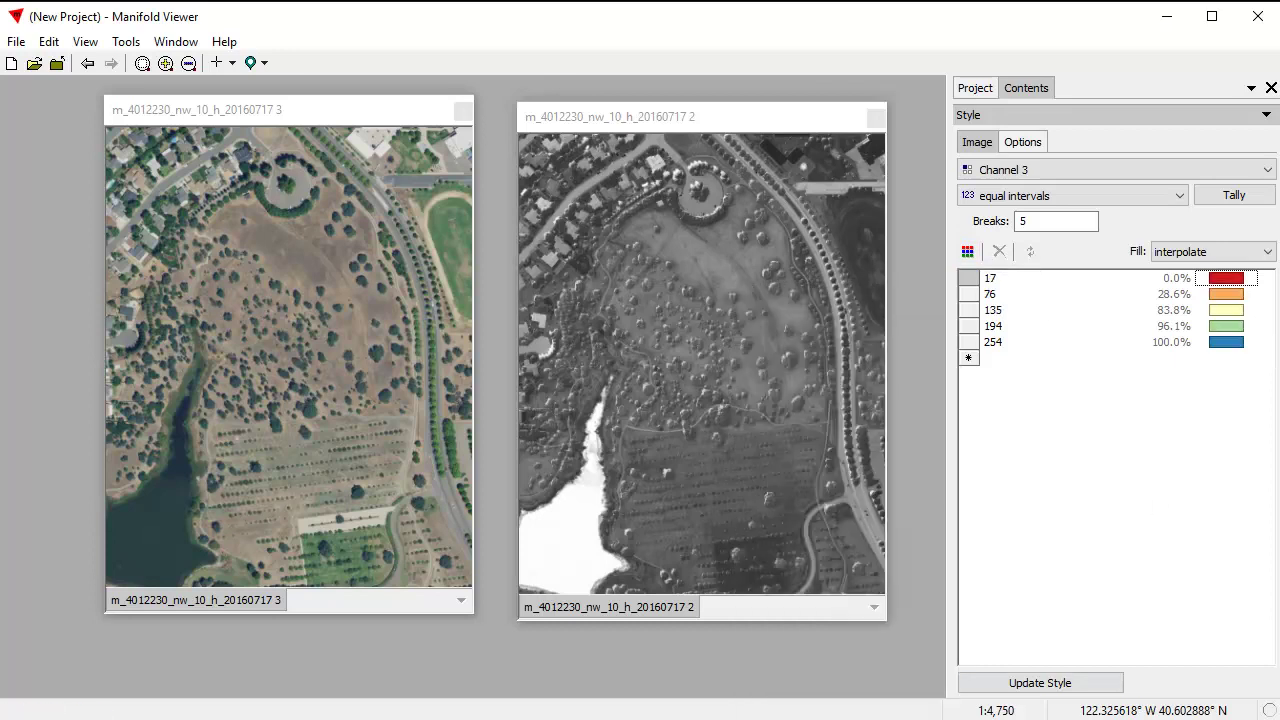
pyautogui.click(1072, 688)
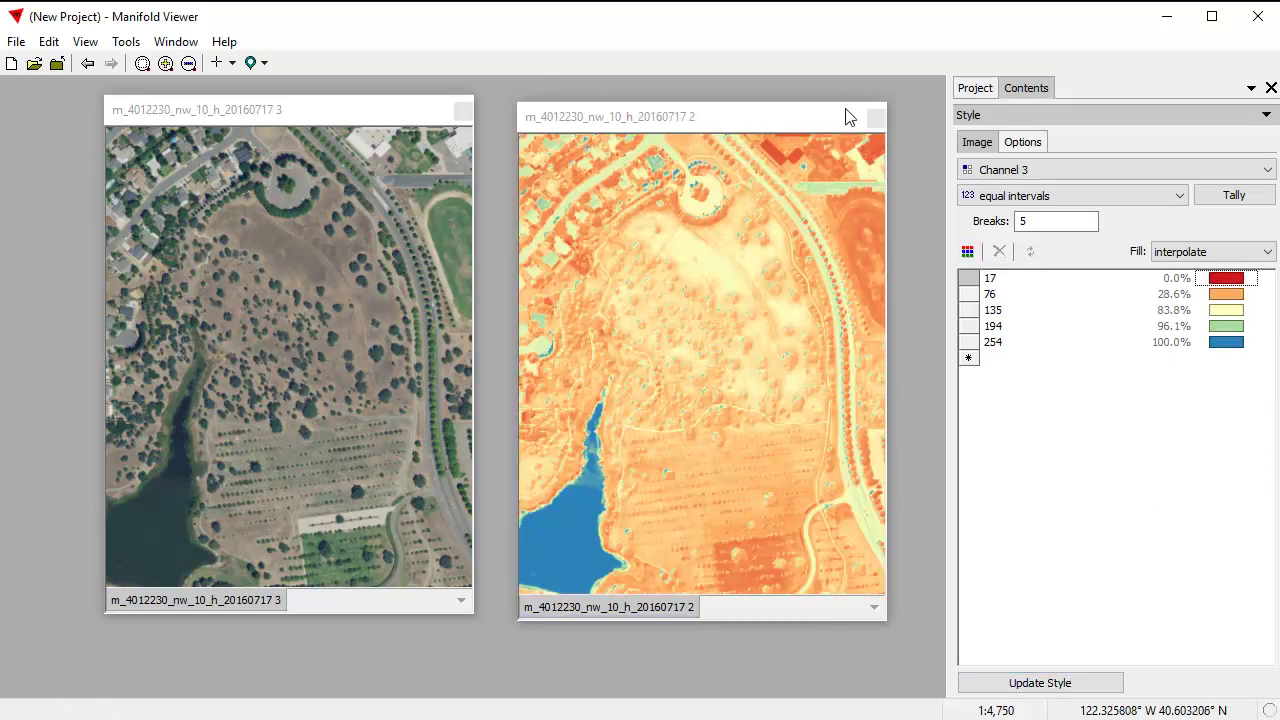
pyautogui.click(802, 118)
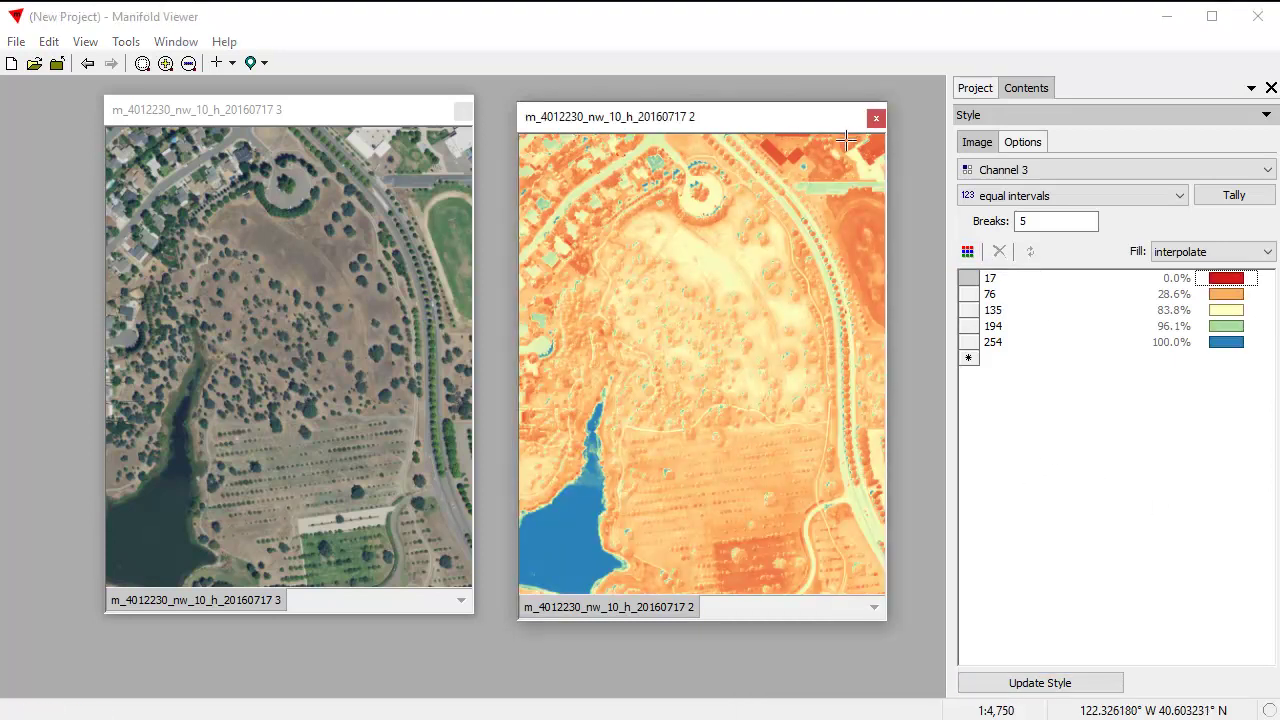
# Enable shading for the second image with a Z scale of 0.01 and update the options
pyautogui.click(1033, 147)
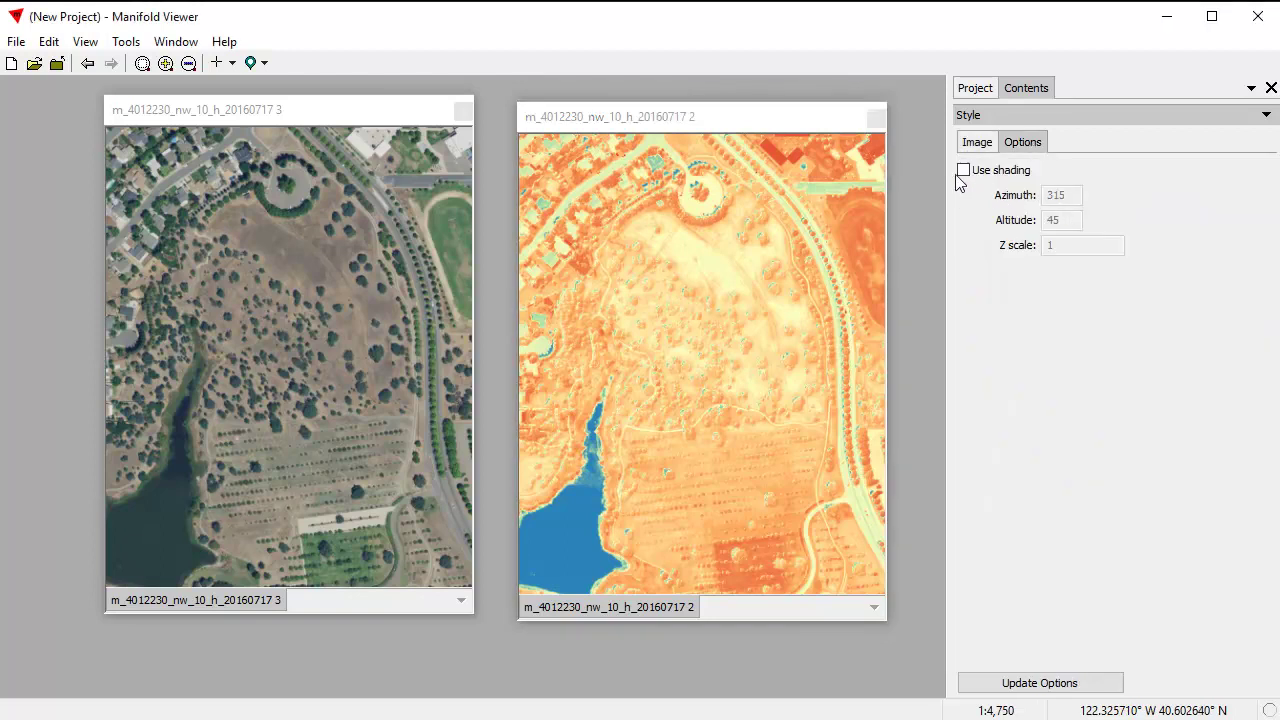
pyautogui.click(964, 171)
pyautogui.doubleClick(1080, 246)
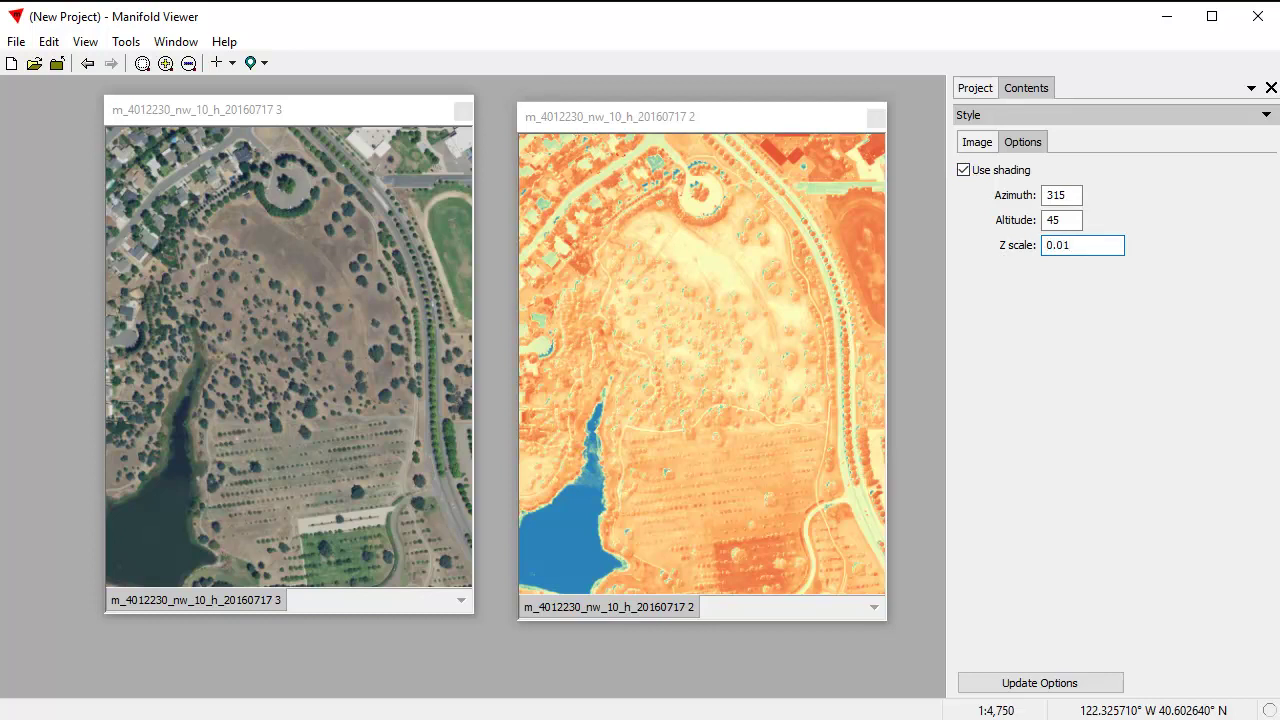
pyautogui.click(1066, 680)
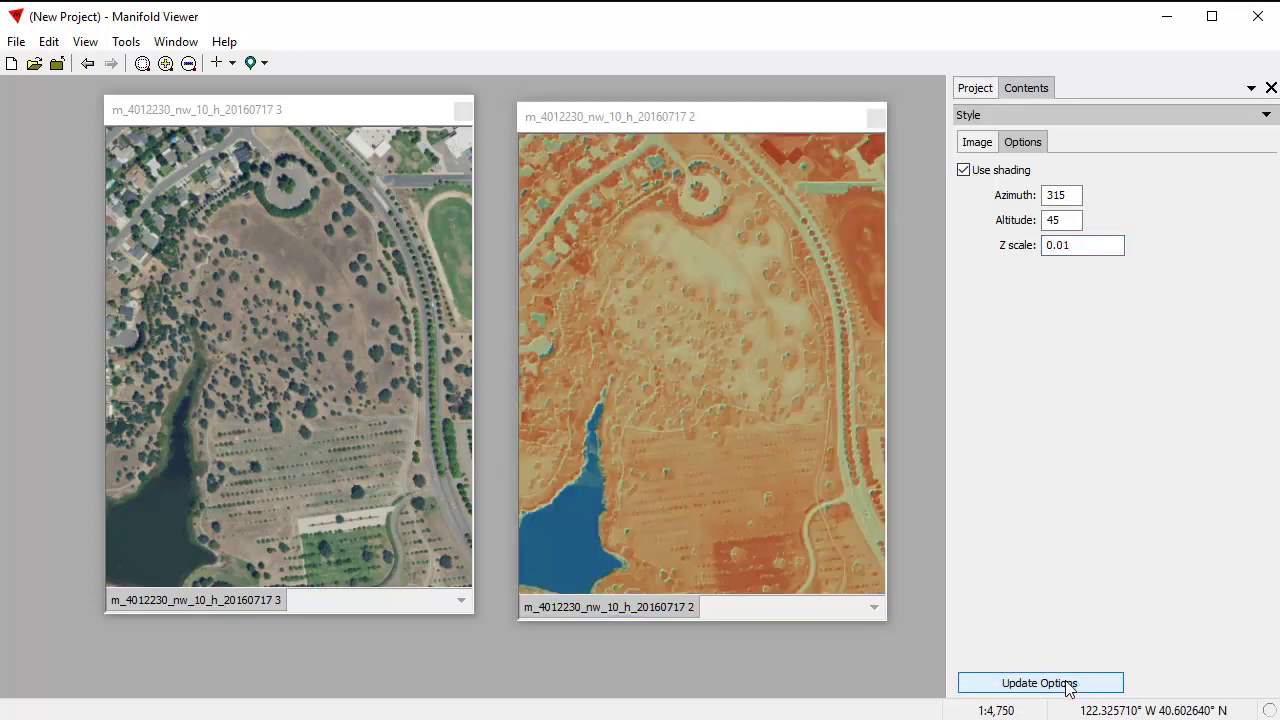
# Strengthen the second image's shading by setting the Z scale to 0.1, and update the options
pyautogui.moveTo(1074, 246); pyautogui.dragTo(1054, 247)
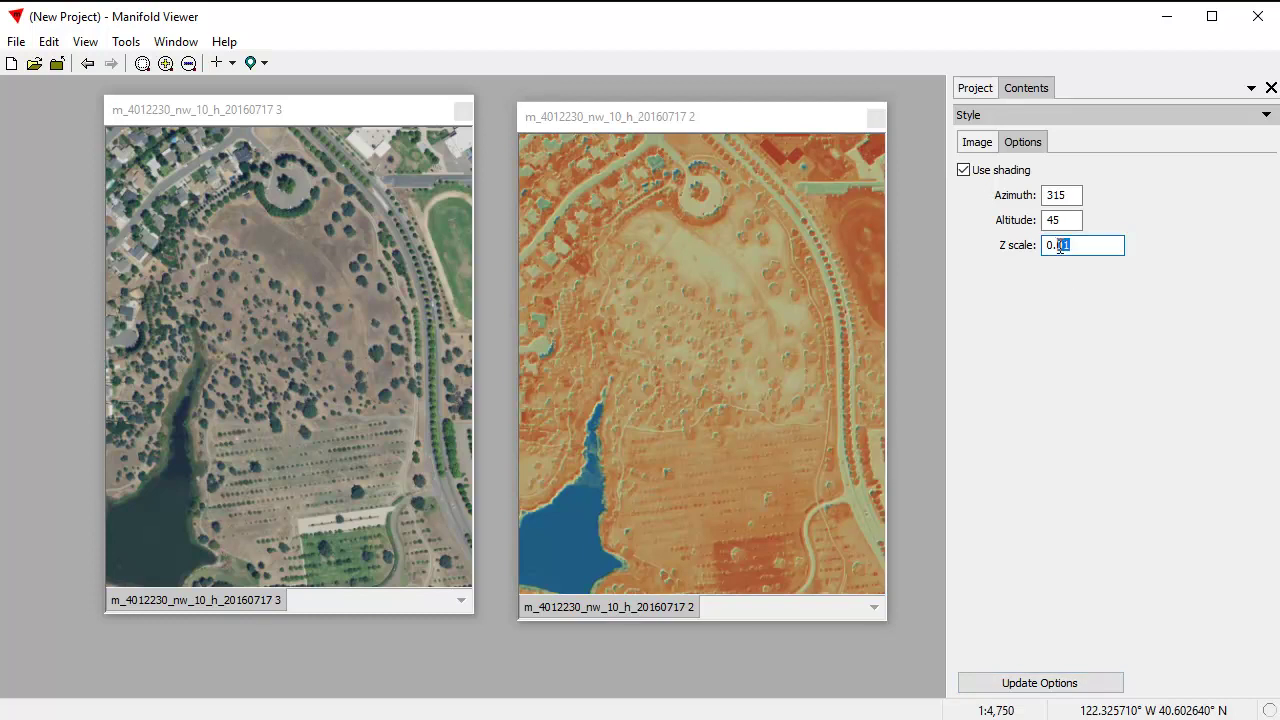
pyautogui.write('1')
pyautogui.click(1073, 683)
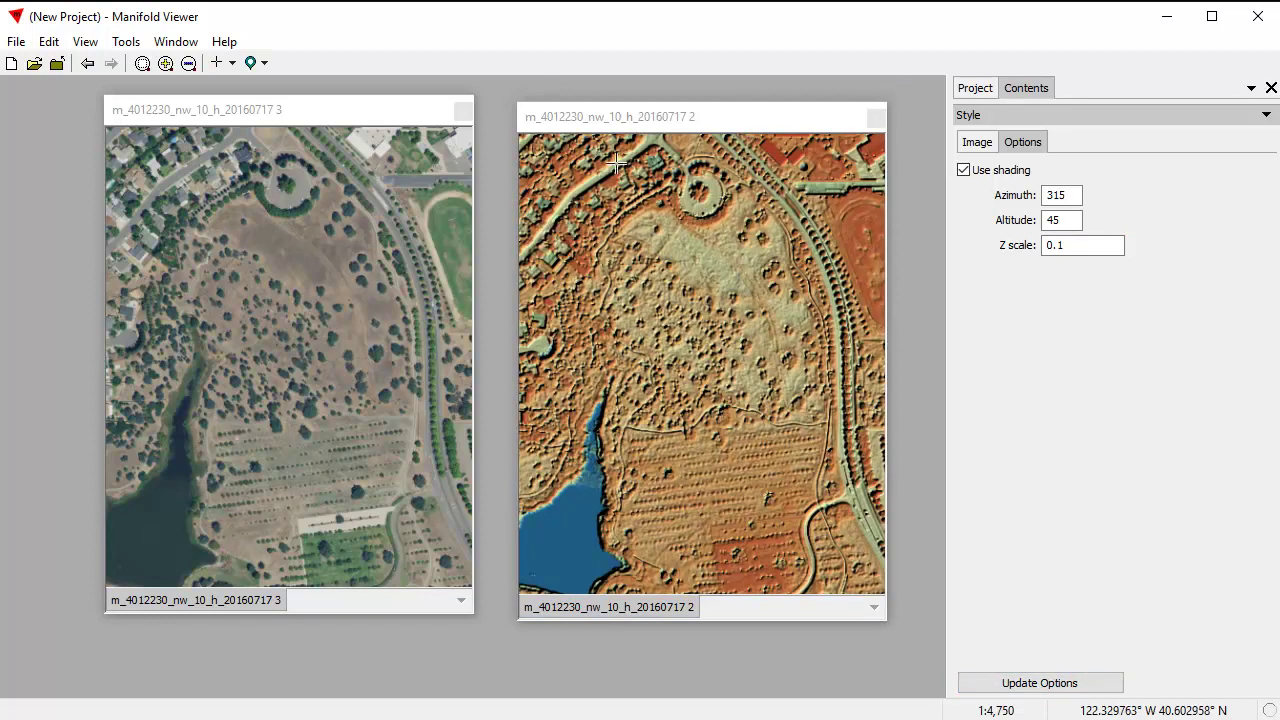
# Zoom the second image in on the wooded park area above the lake and match the natural-color window's view to it
pyautogui.moveTo(568, 143); pyautogui.dragTo(863, 500)
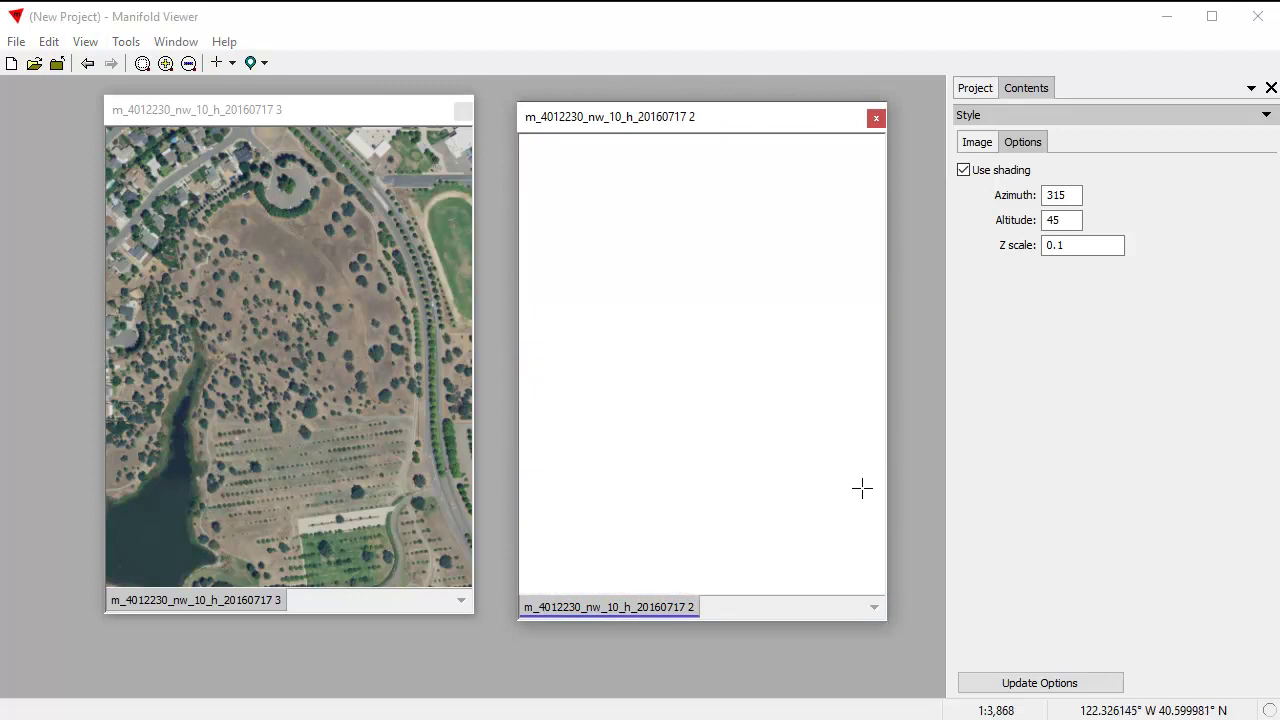
pyautogui.click(306, 113)
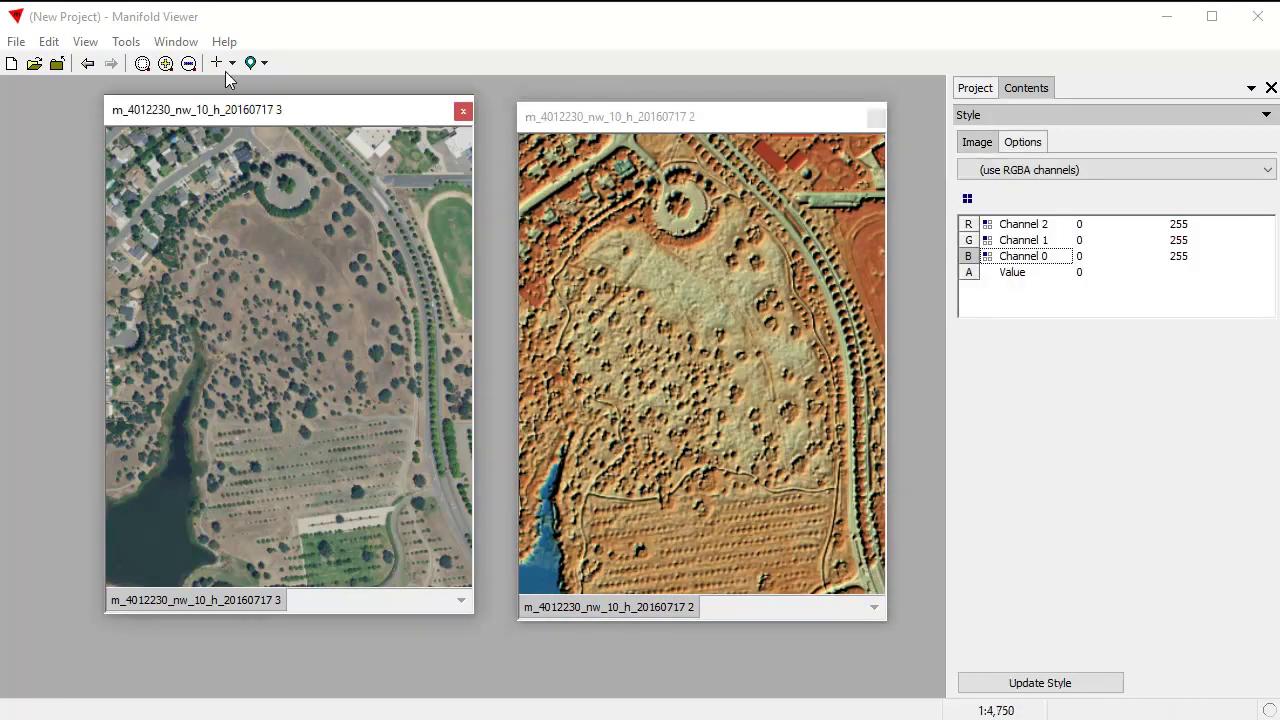
pyautogui.click(262, 63)
pyautogui.moveTo(411, 89)
pyautogui.click(587, 96)
pyautogui.click(321, 111)
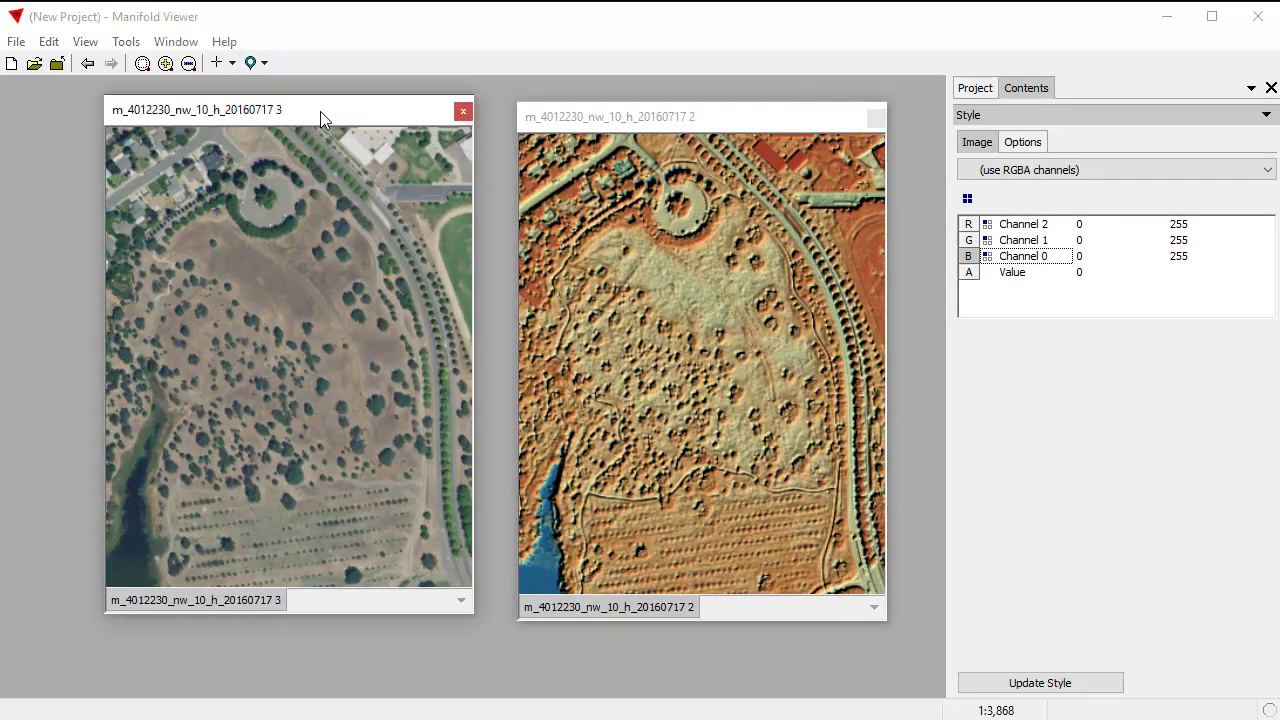
# Add image m_4012230_nw_10_h_20160717 2 from the project as a layer in the m_4012230_nw_10_h_20160717 3 window
pyautogui.click(727, 125)
pyautogui.click(975, 88)
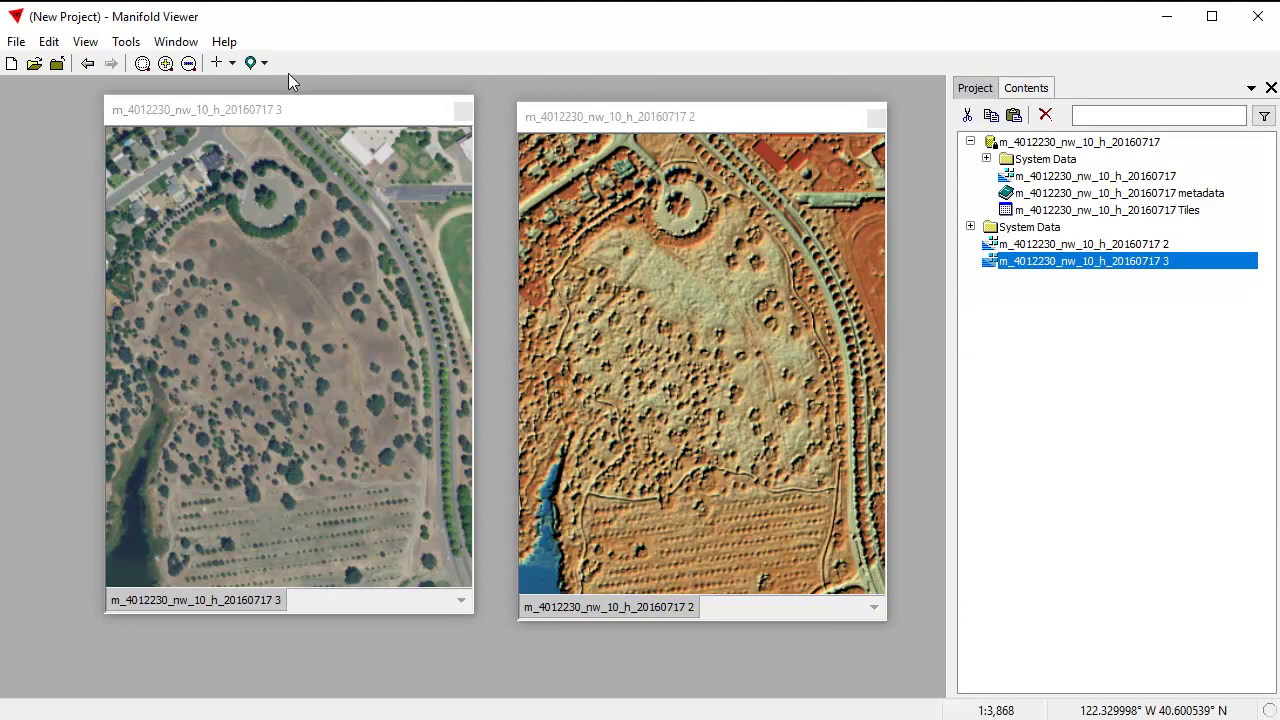
pyautogui.click(351, 116)
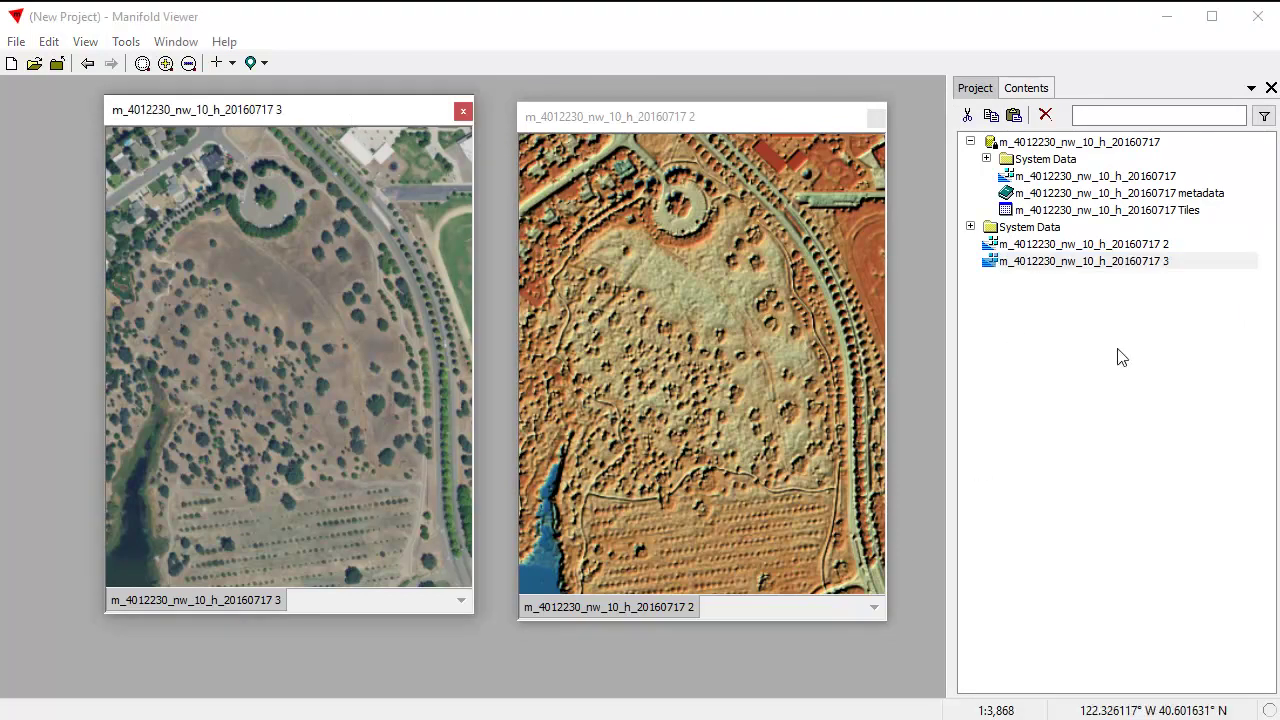
pyautogui.click(1137, 246)
pyautogui.moveTo(197, 254); pyautogui.dragTo(240, 275)
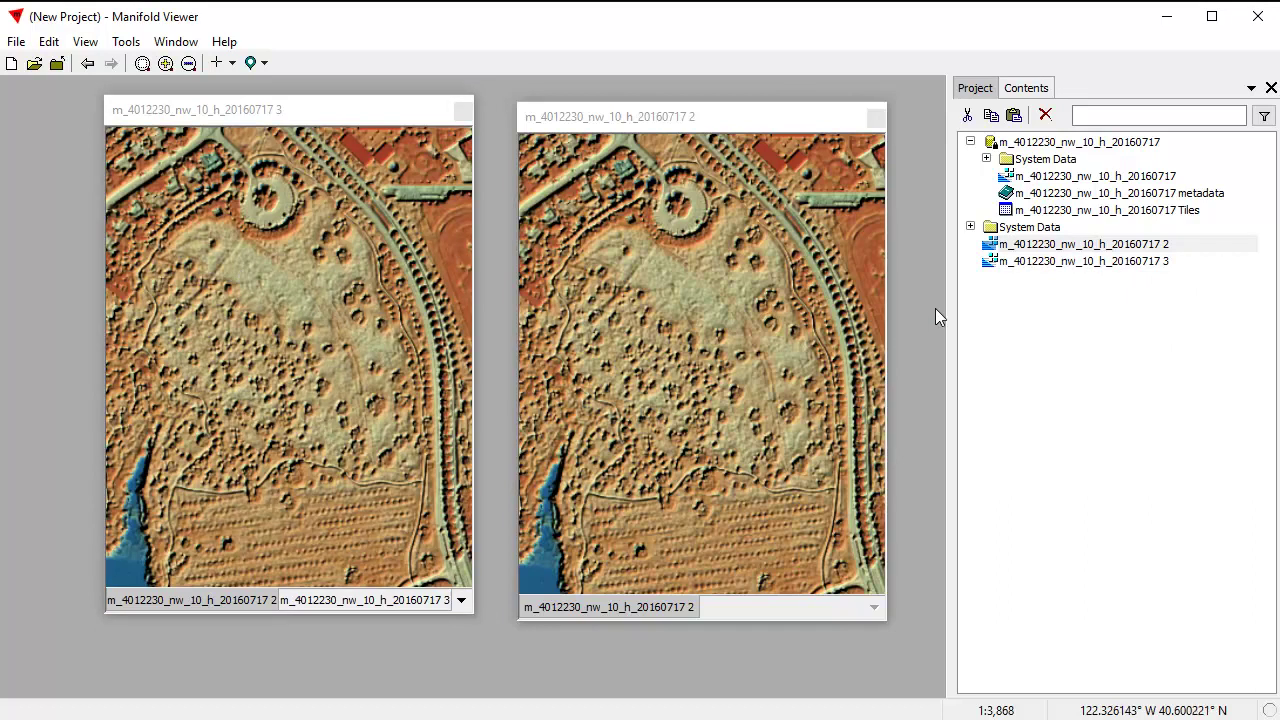
# Place the second image's window level with the natural-color window, and show the layer list for the natural-color window
pyautogui.moveTo(750, 125)
pyautogui.mouseDown()
pyautogui.moveTo(767, 109)
pyautogui.moveTo(754, 117)
pyautogui.mouseUp()
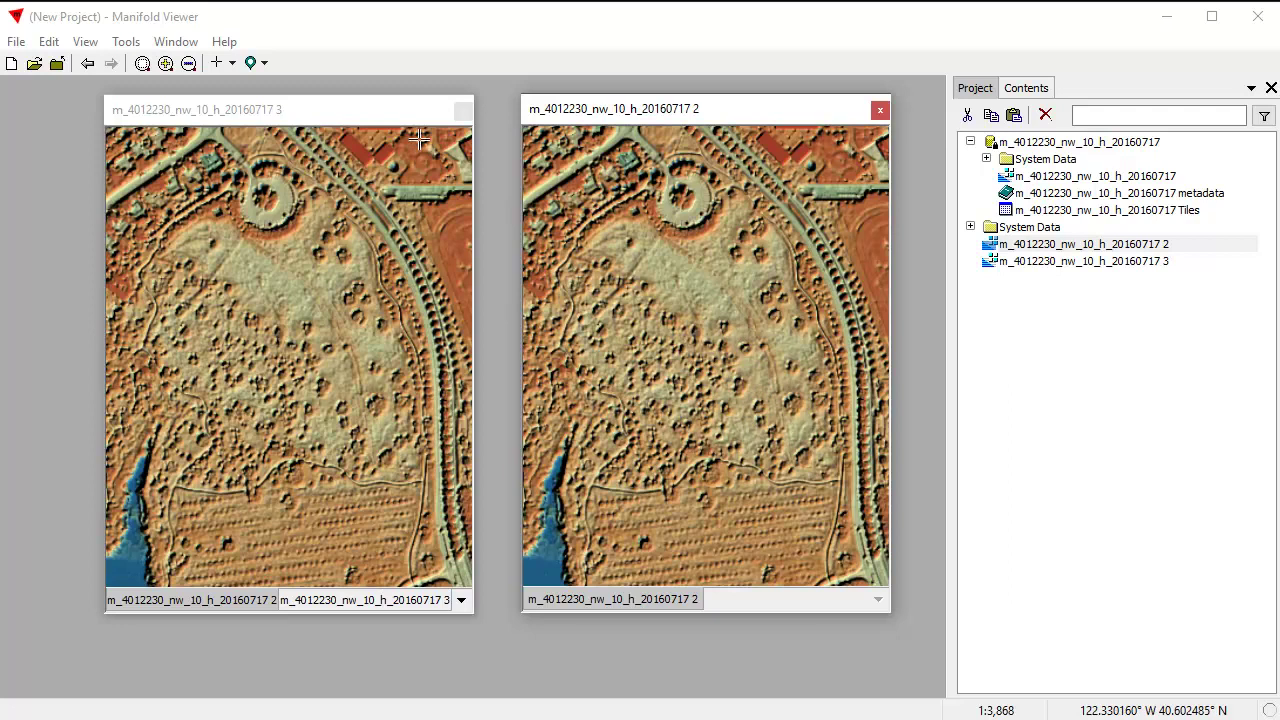
pyautogui.click(384, 115)
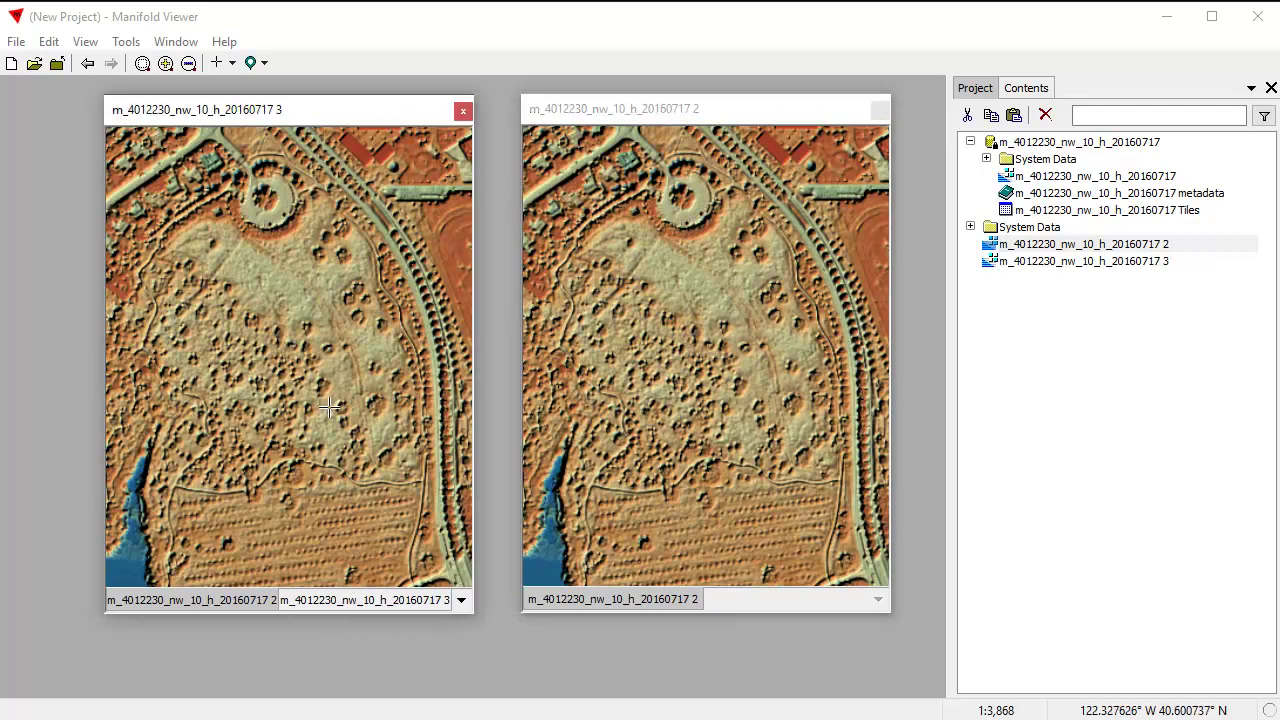
pyautogui.click(1041, 92)
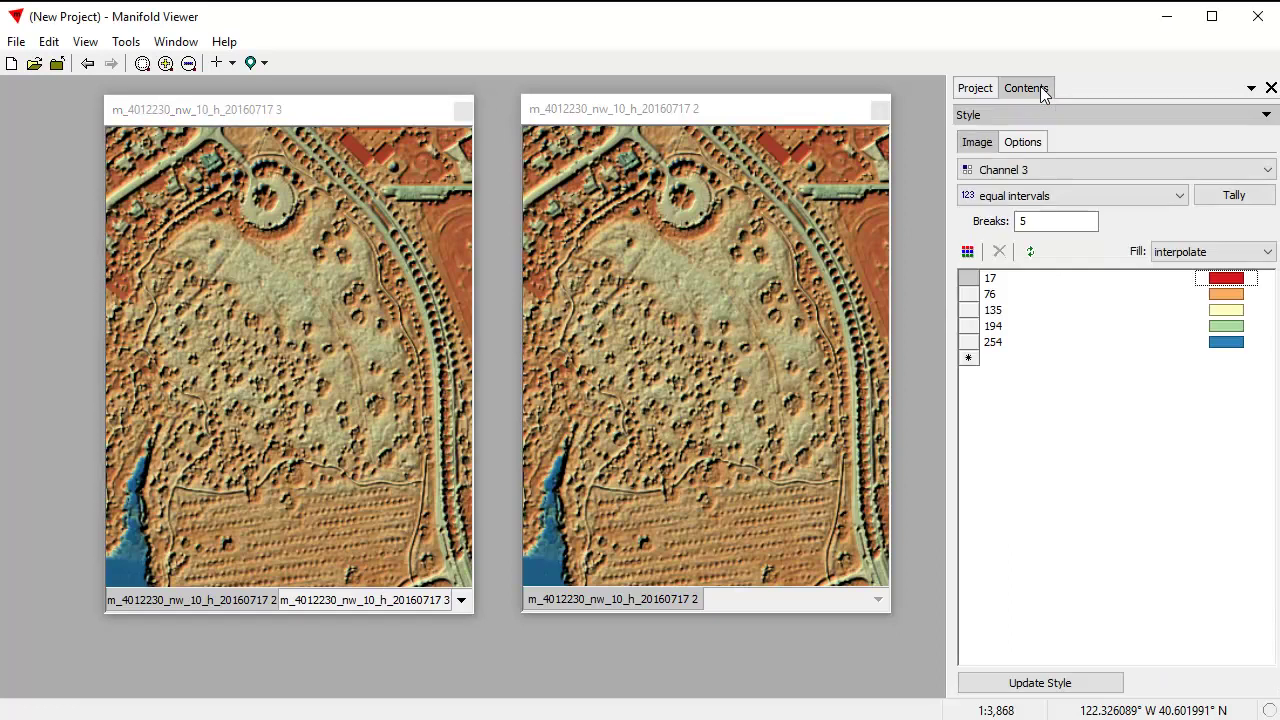
pyautogui.click(1048, 114)
pyautogui.click(1048, 158)
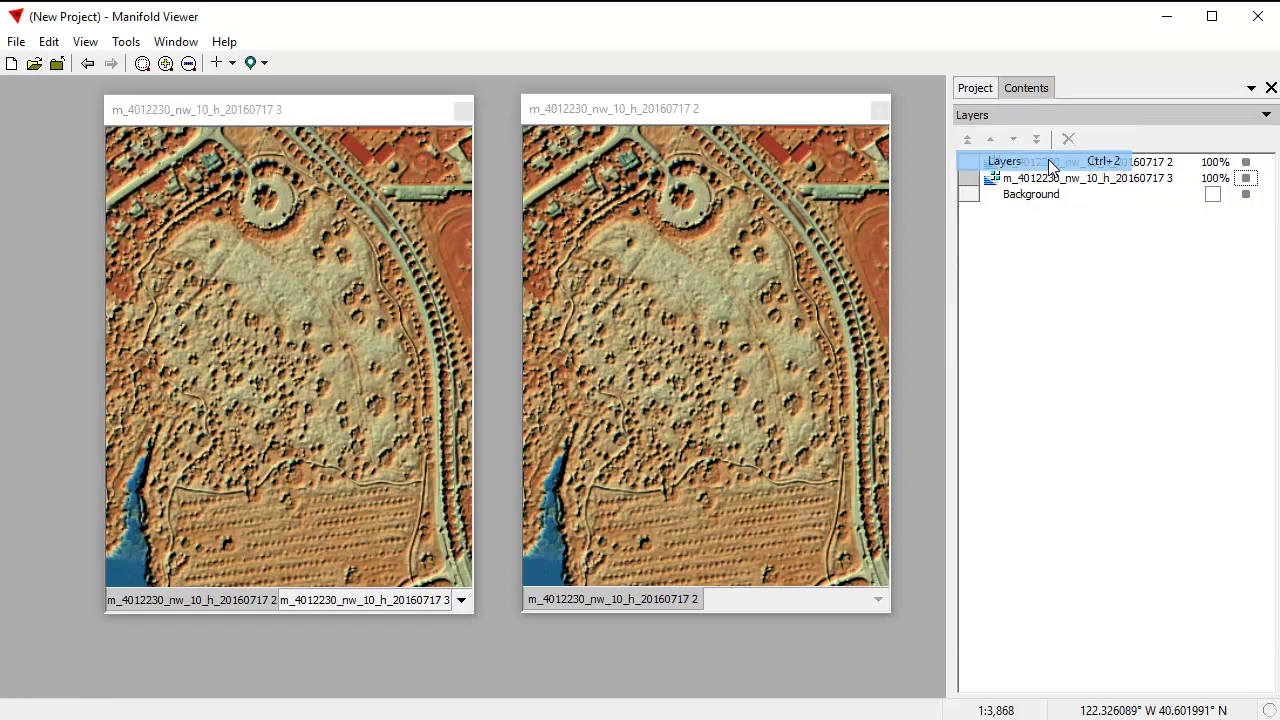
pyautogui.click(407, 120)
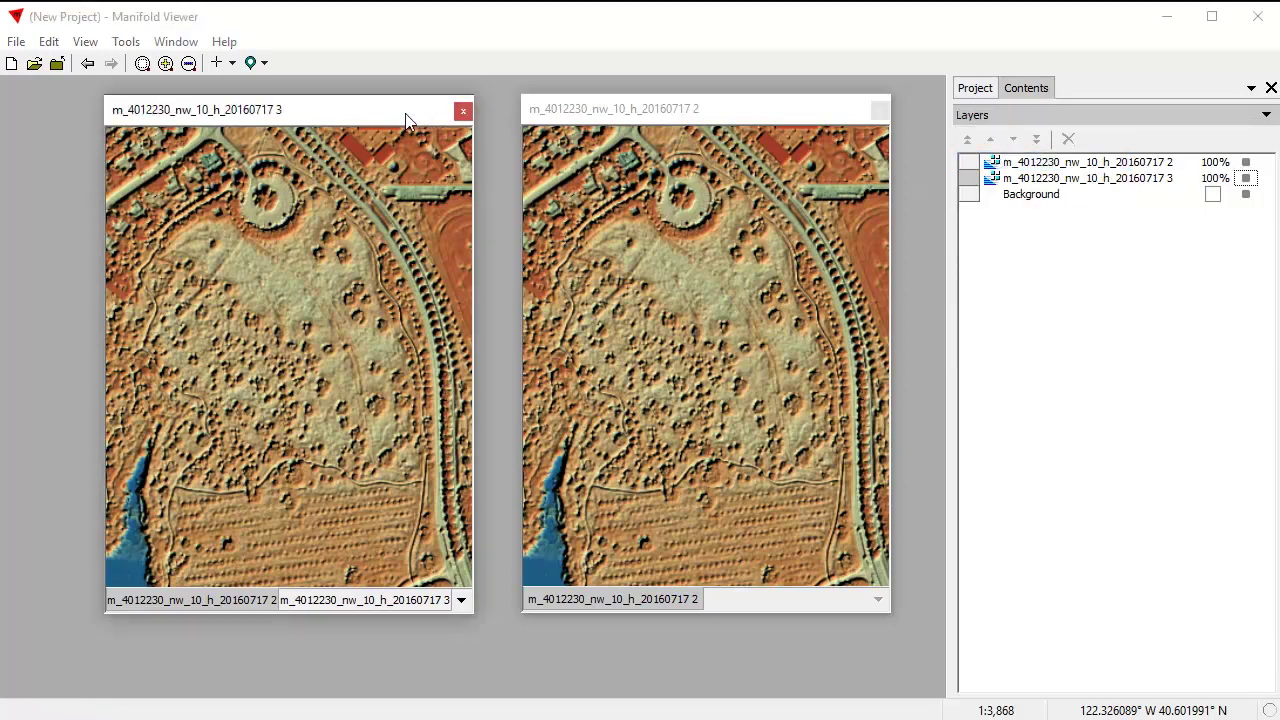
# Try opacities of 10% and 20% for the m_4012230_nw_10_h_20160717 2 layer in the natural-color window
pyautogui.click(1220, 163)
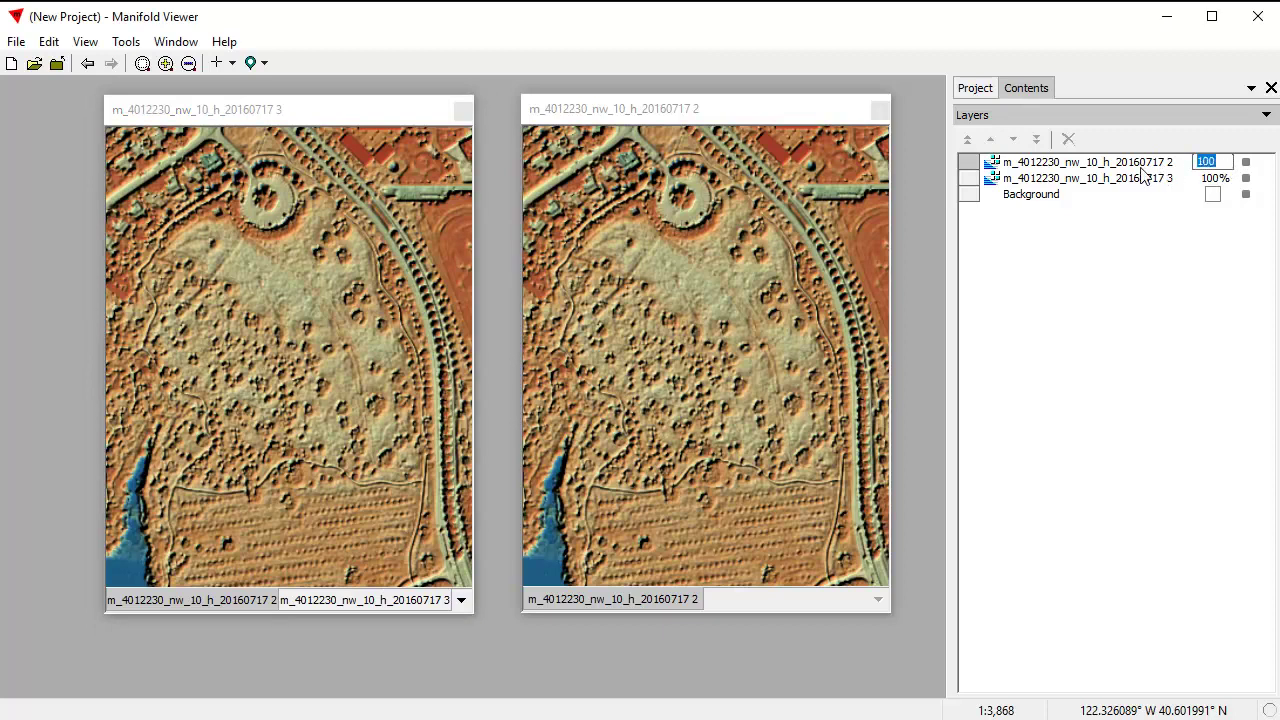
pyautogui.write('10')
pyautogui.press('Return')
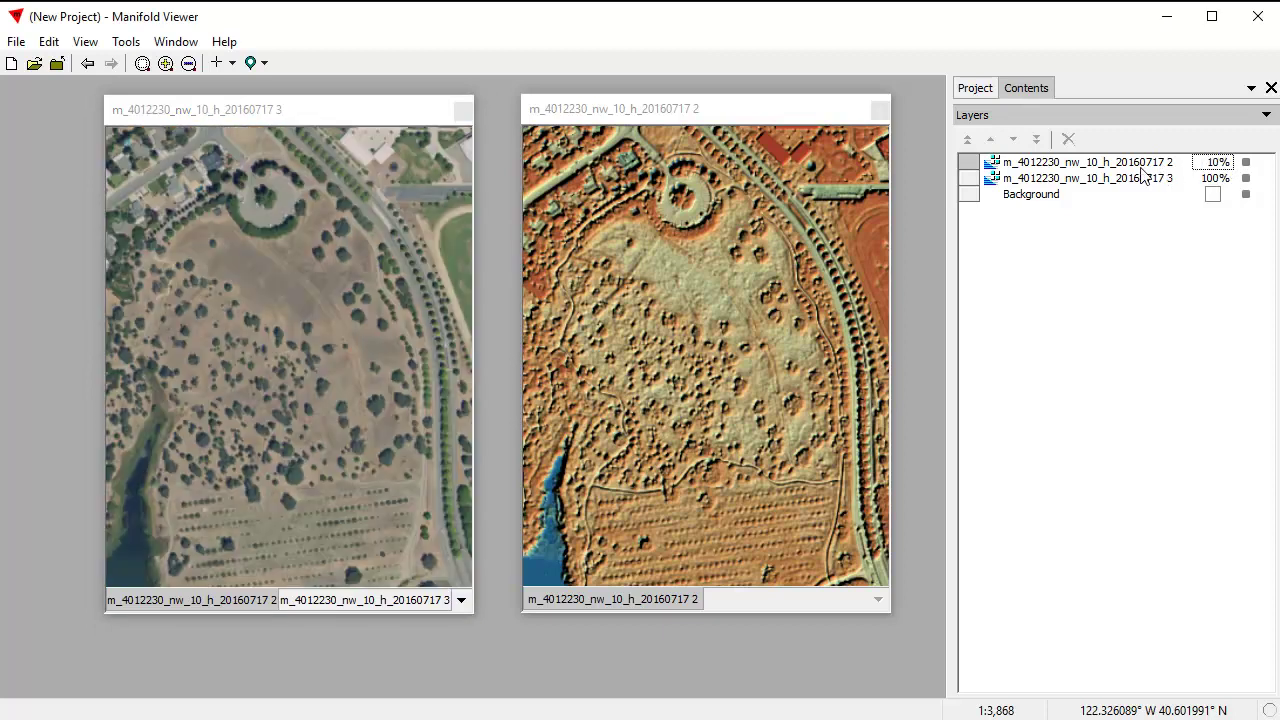
pyautogui.click(1215, 166)
pyautogui.write('20')
pyautogui.press('Return')
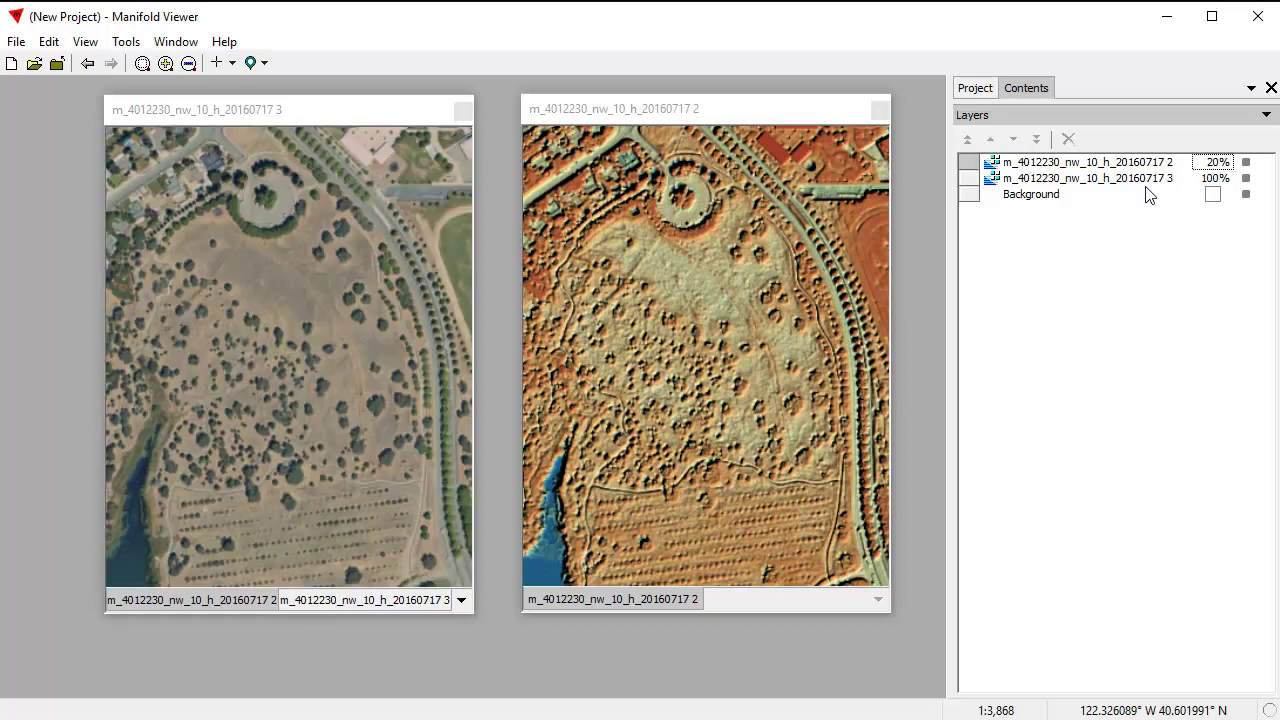
# Set the opacity of the m_4012230_nw_10_h_20160717 2 layer to 30%
pyautogui.click(1215, 165)
pyautogui.write('30')
pyautogui.press('Return')
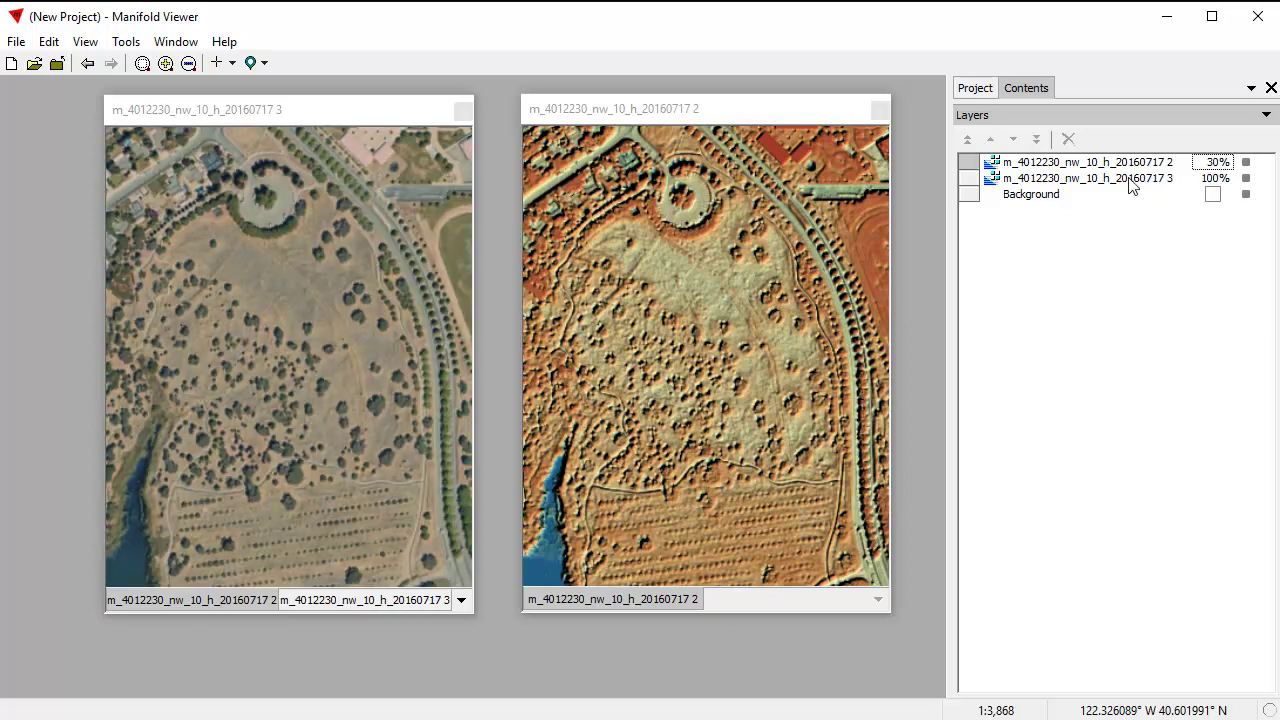
# Hide and show the m_4012230_nw_10_h_20160717 2 layer repeatedly to compare the natural-color image with and without the shaded infrared overlay
pyautogui.click(228, 112)
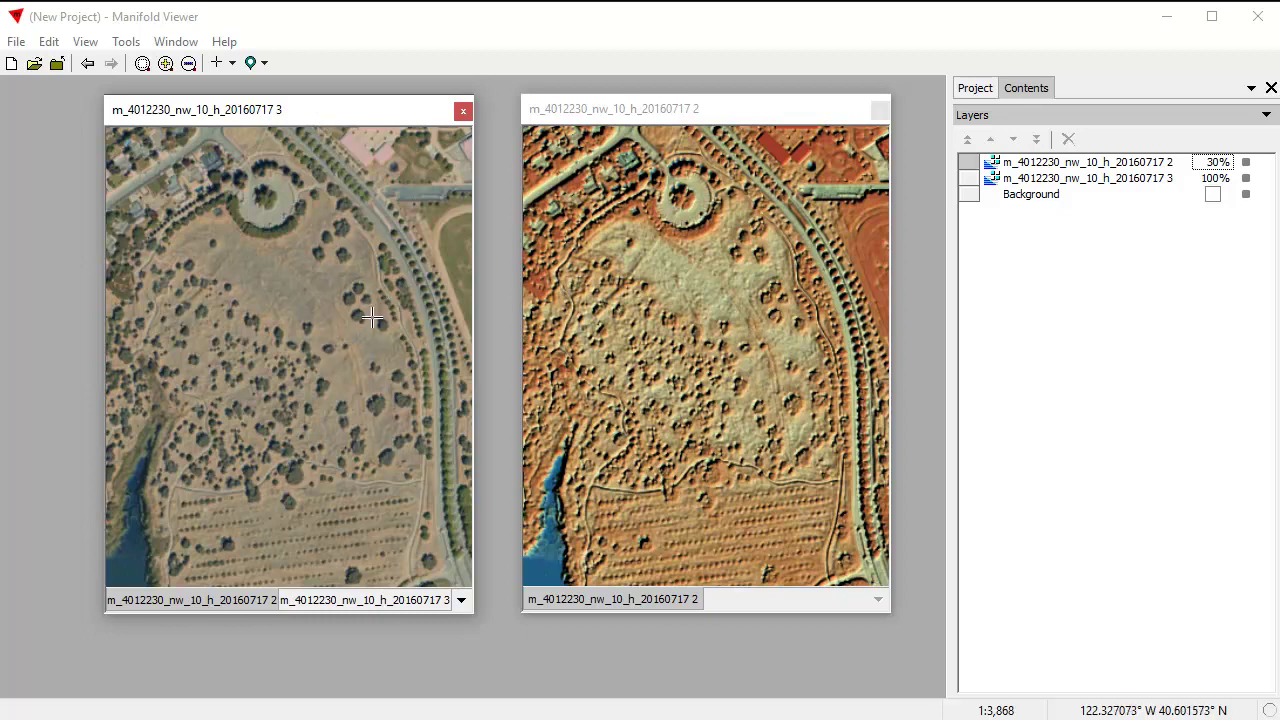
pyautogui.click(1246, 163)
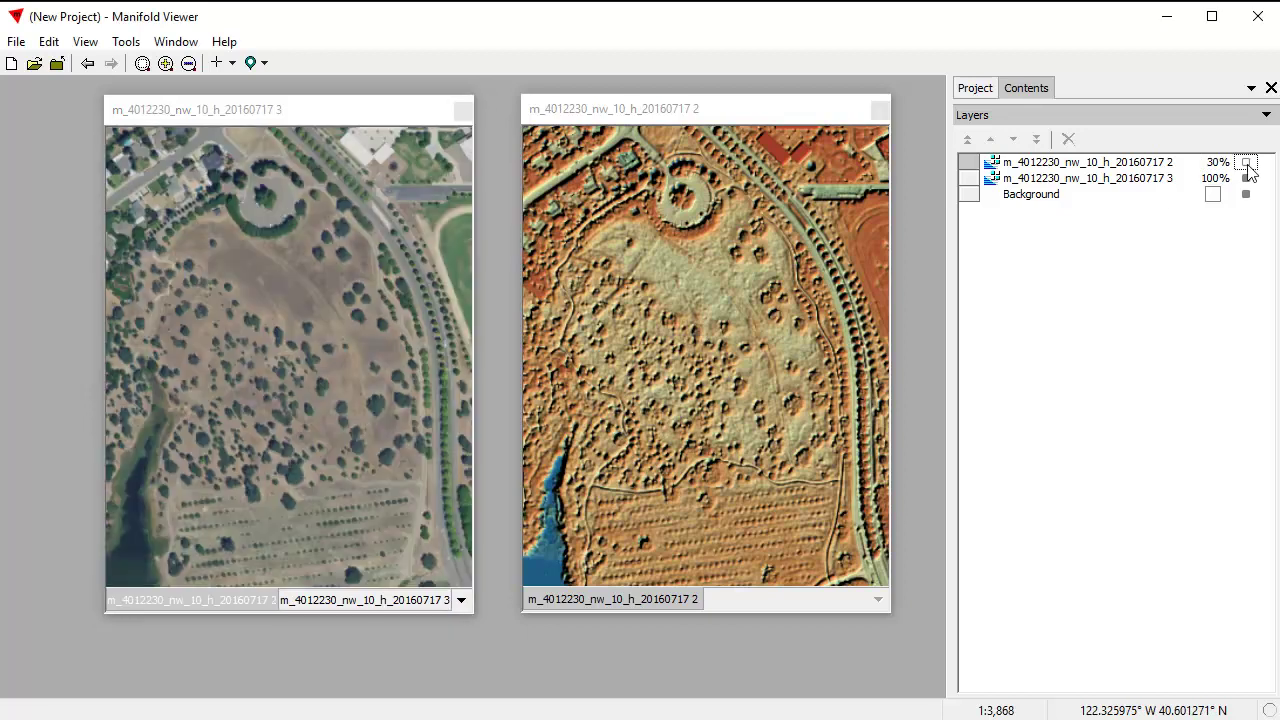
pyautogui.click(1247, 164)
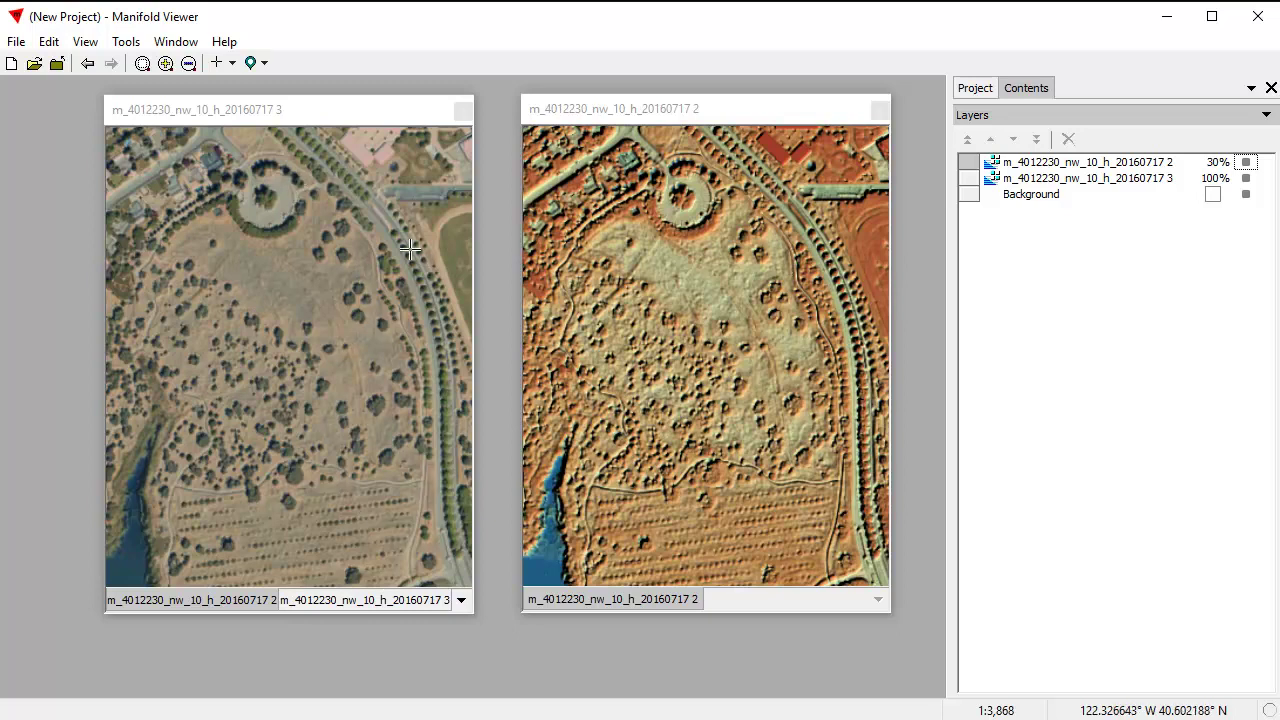
pyautogui.click(1245, 163)
pyautogui.click(1246, 164)
pyautogui.click(783, 118)
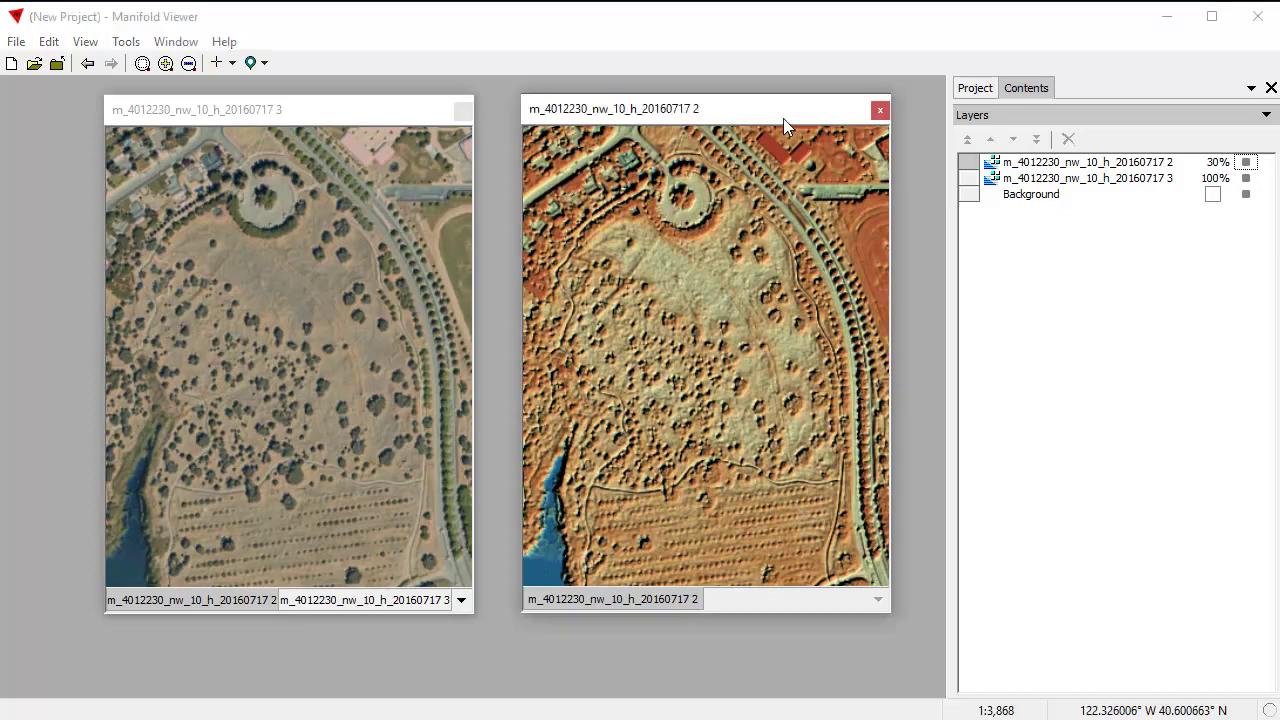
pyautogui.click(336, 125)
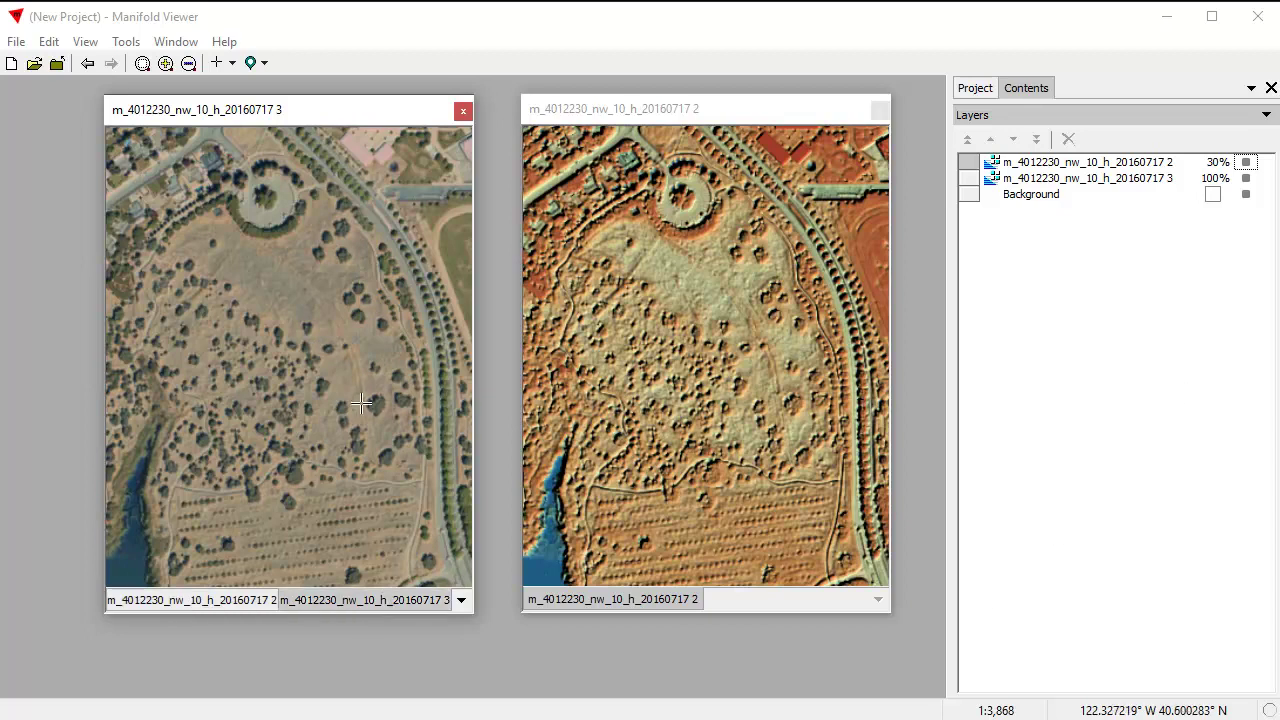
# Show the natural-color image's style settings and preview a 2.0 stdev (medium) autocontrast on its R, G and B channels
pyautogui.click(1093, 118)
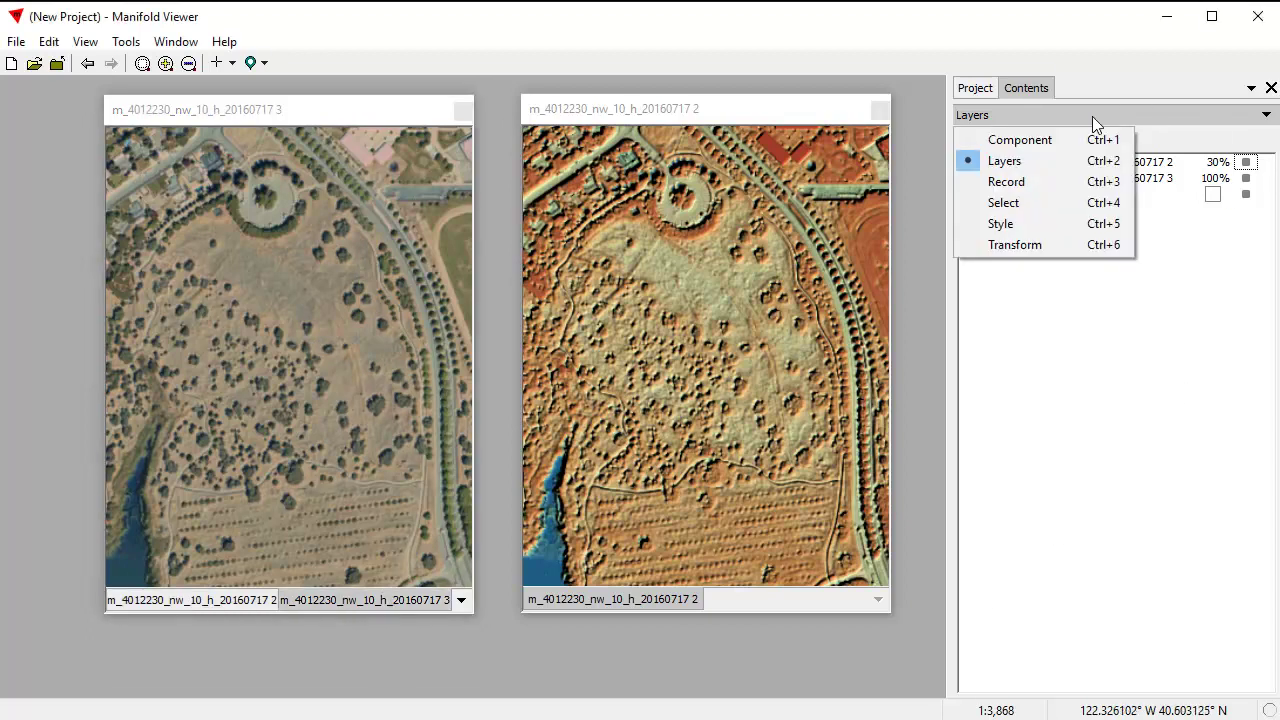
pyautogui.click(1011, 221)
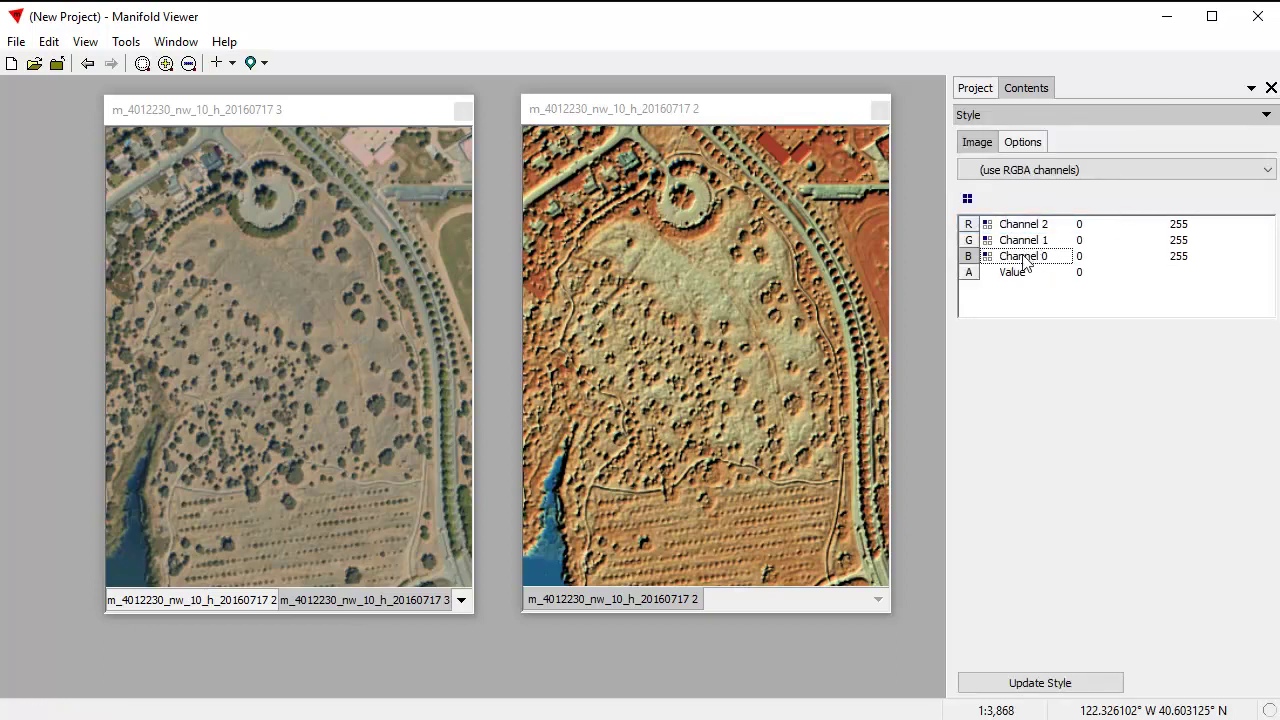
pyautogui.moveTo(1041, 263); pyautogui.dragTo(1030, 226)
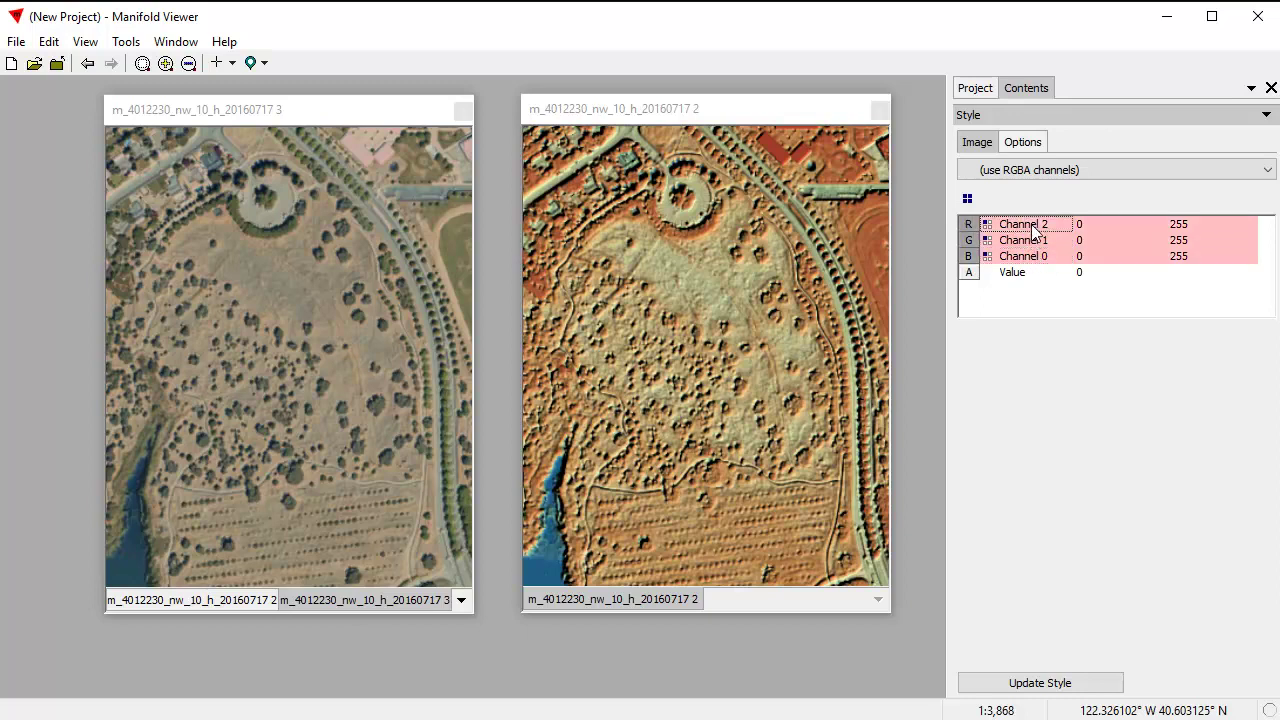
pyautogui.rightClick(1142, 245)
pyautogui.moveTo(1165, 258)
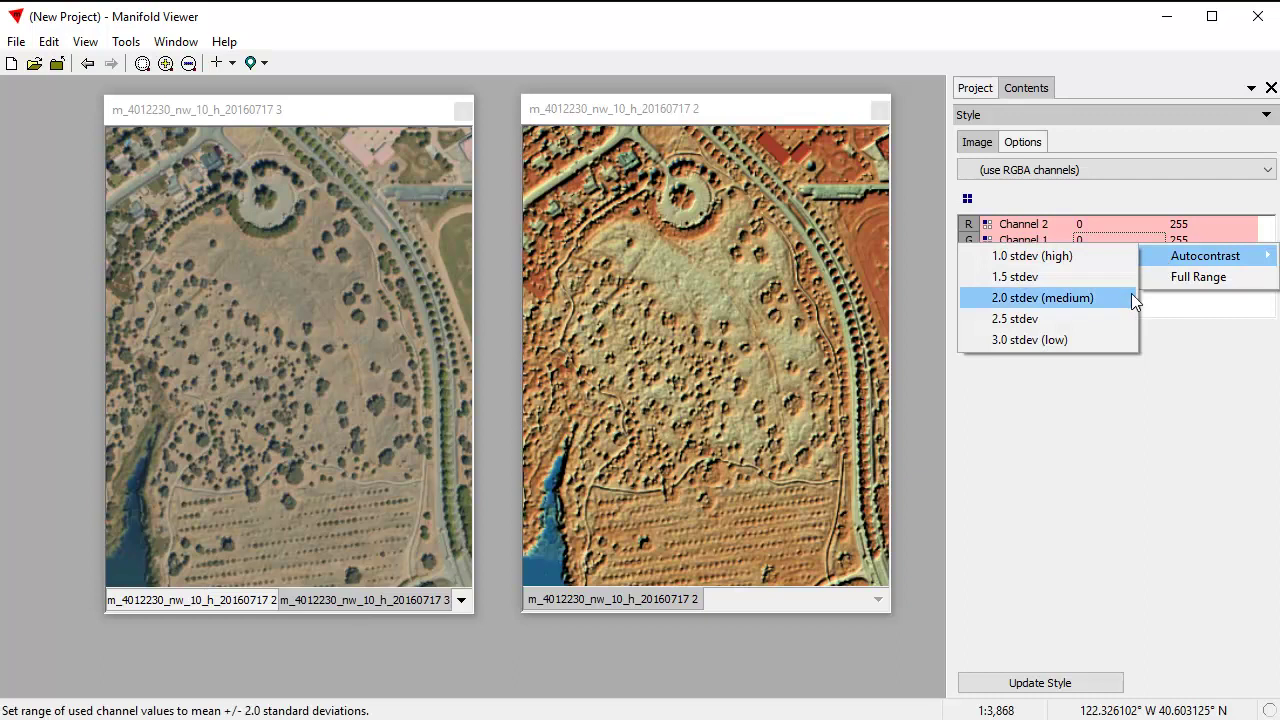
pyautogui.click(1082, 300)
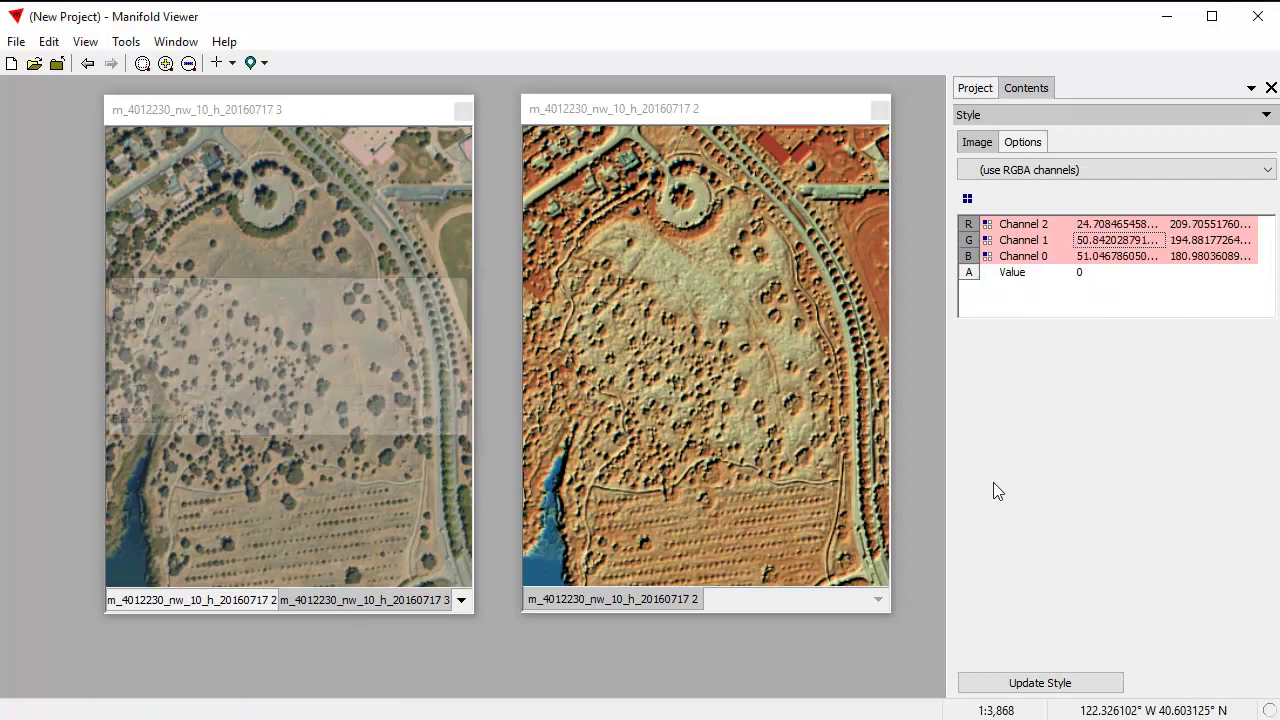
# With the infrared overlay temporarily hidden, apply a 2.0 stdev (medium) autocontrast to the R, G and B channels of m_4012230_nw_10_h_20160717 3
pyautogui.click(204, 598)
pyautogui.click(365, 601)
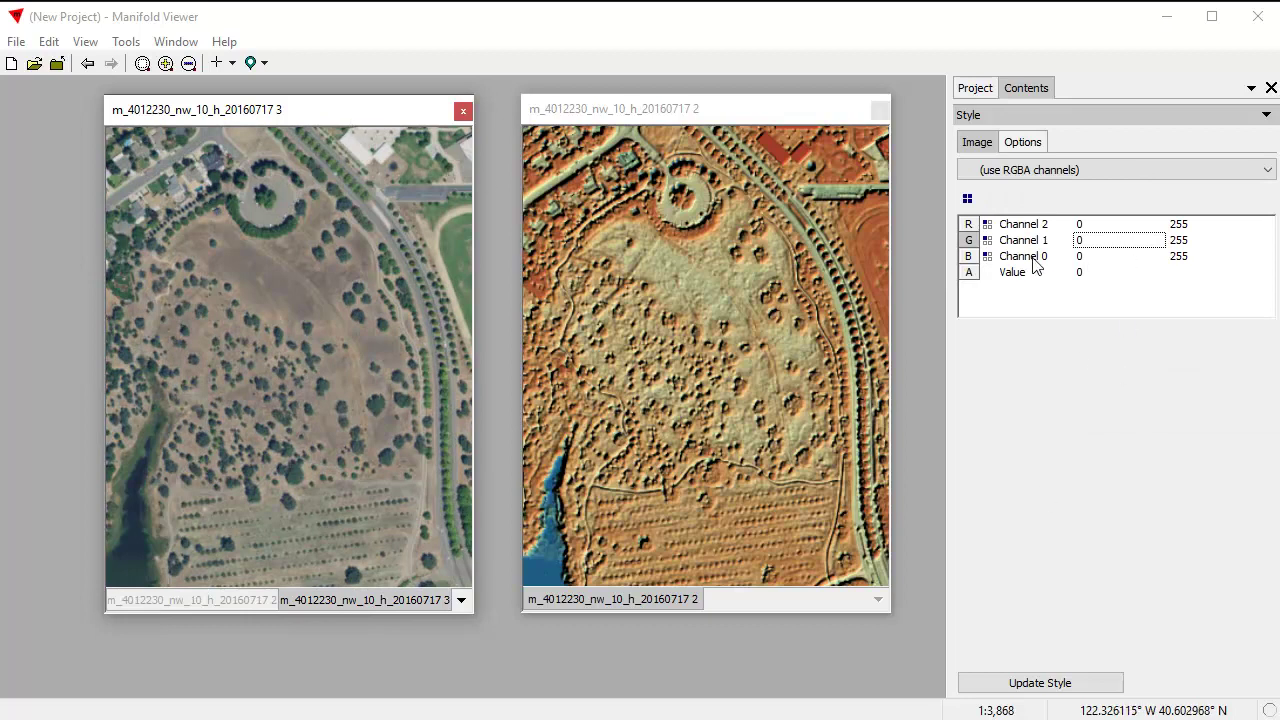
pyautogui.moveTo(1046, 262); pyautogui.dragTo(1044, 226)
pyautogui.rightClick(1117, 250)
pyautogui.moveTo(1143, 254)
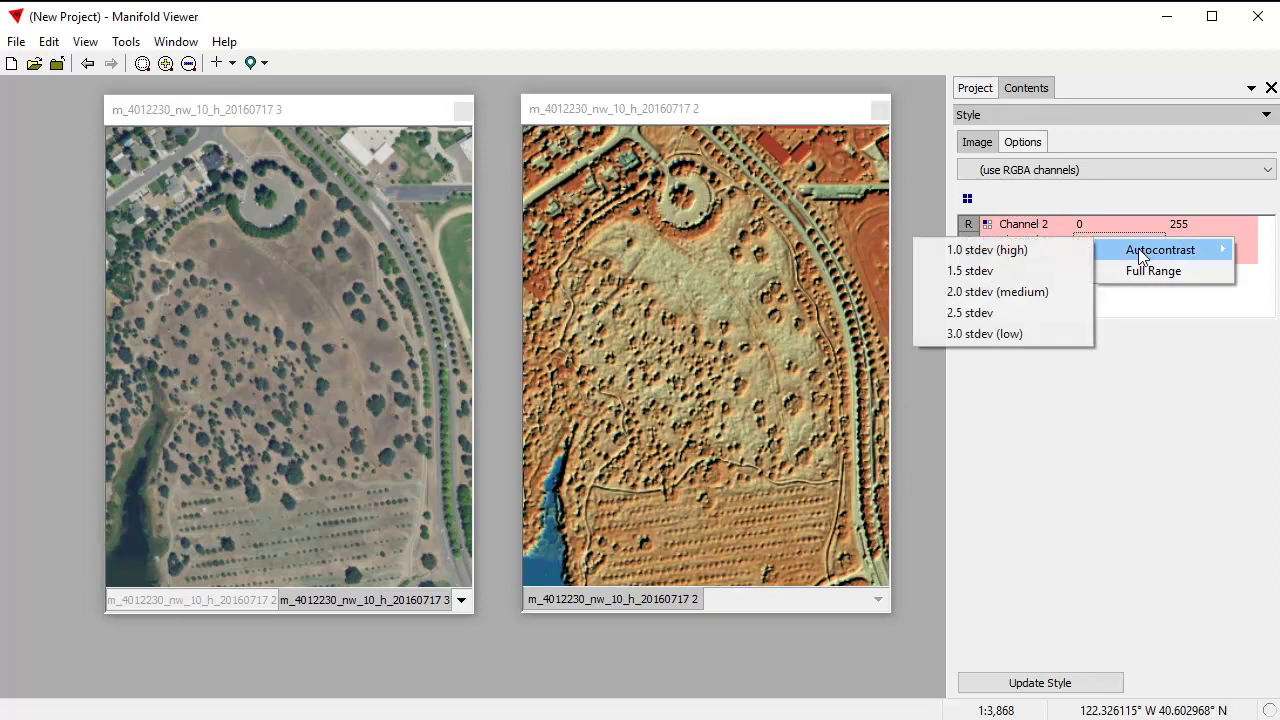
pyautogui.click(1030, 287)
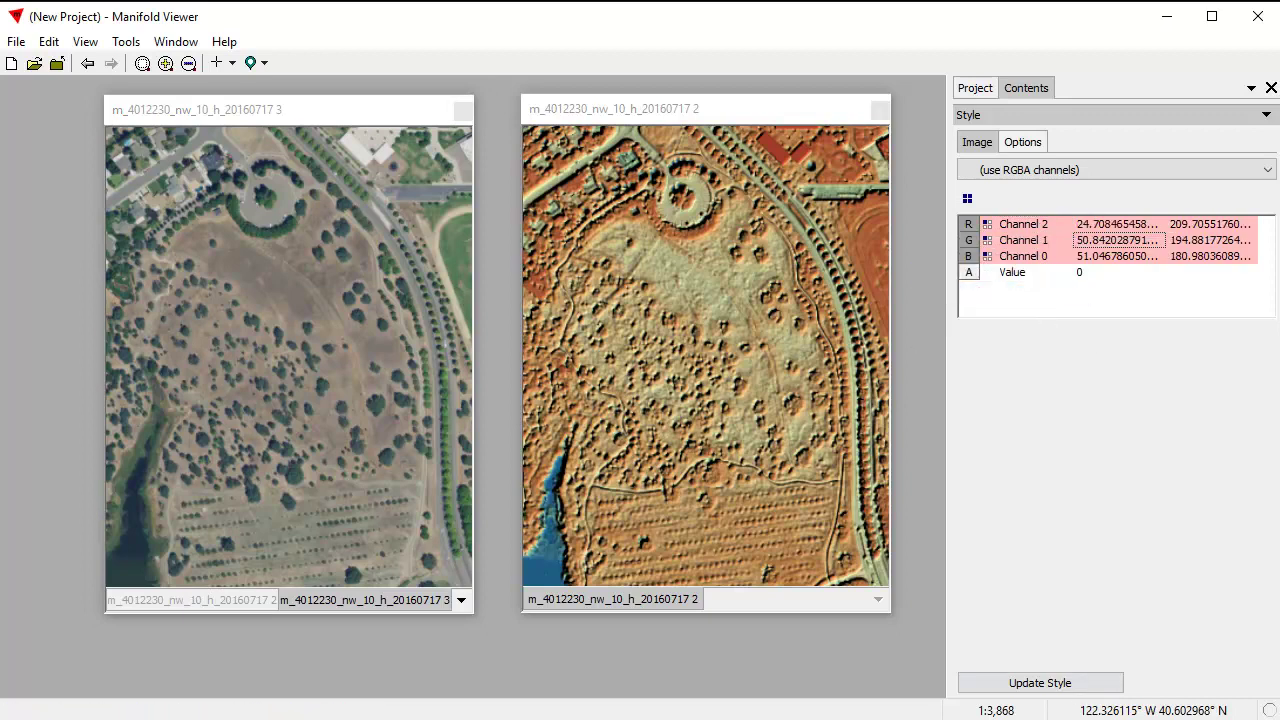
pyautogui.click(1066, 686)
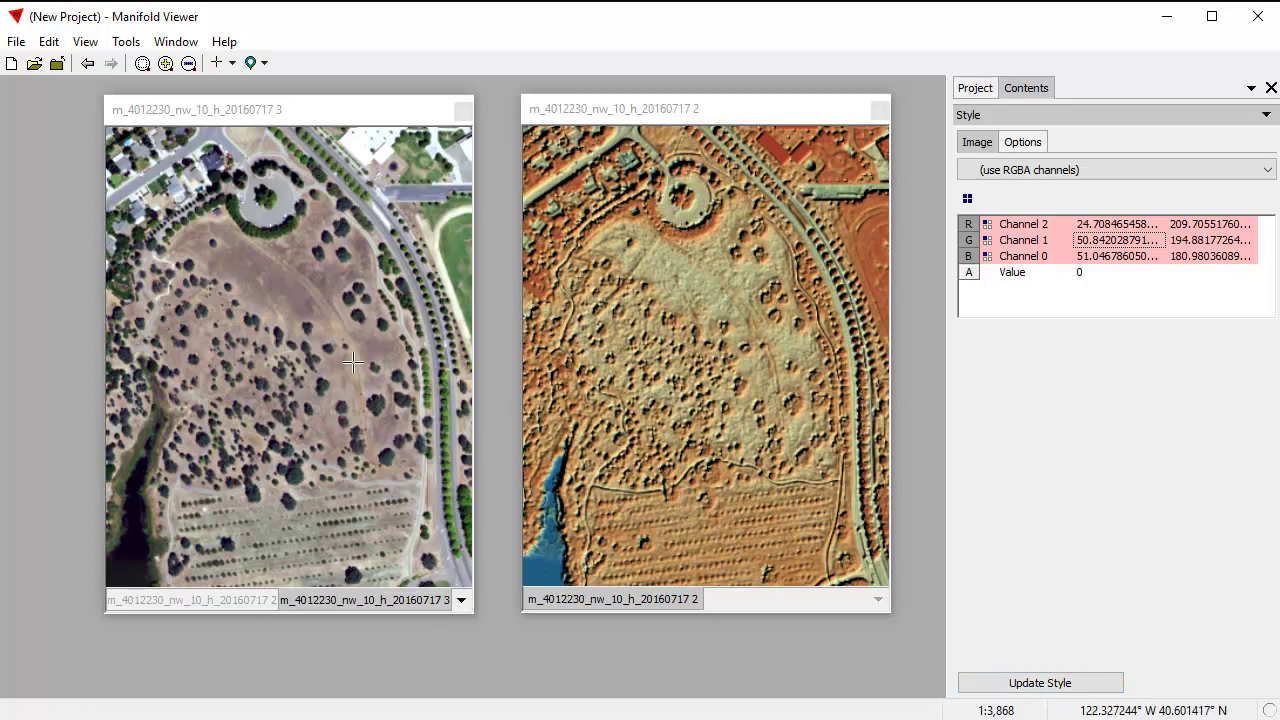
pyautogui.click(247, 600)
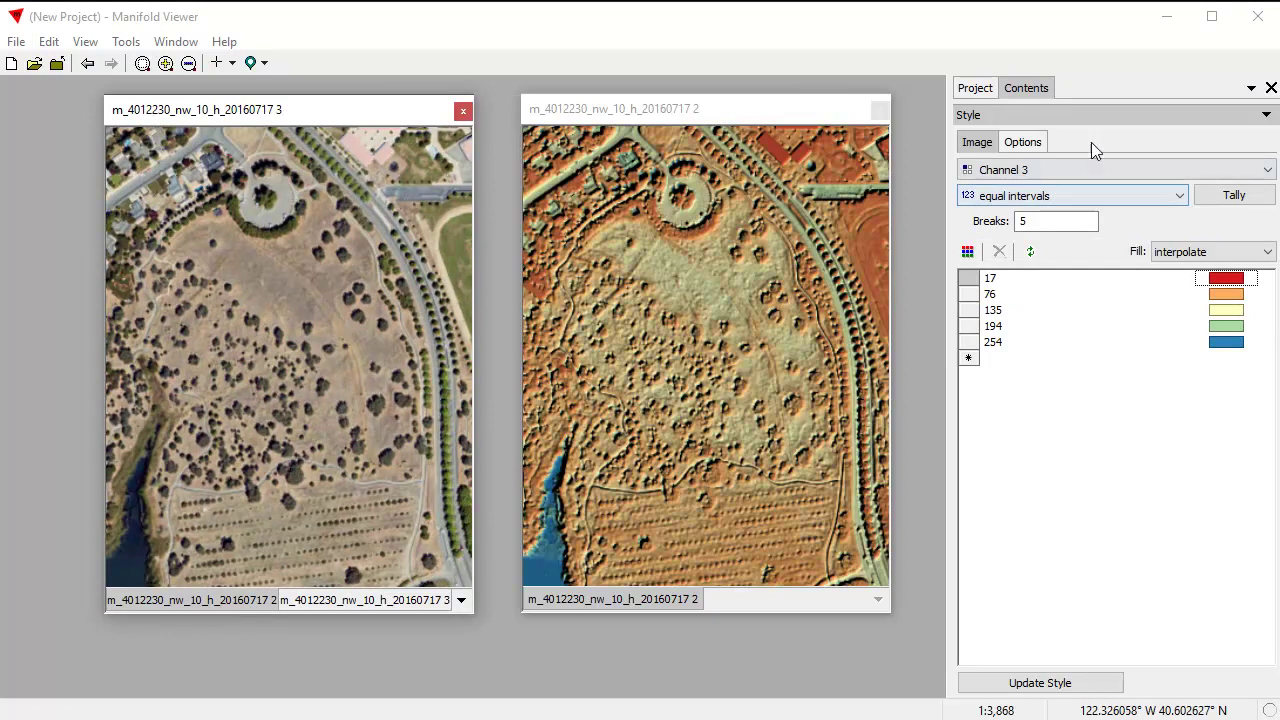
# Open the original m_4012230_nw_10_h_20160717 image in a small undocked window placed over the shaded infrared window
pyautogui.click(984, 93)
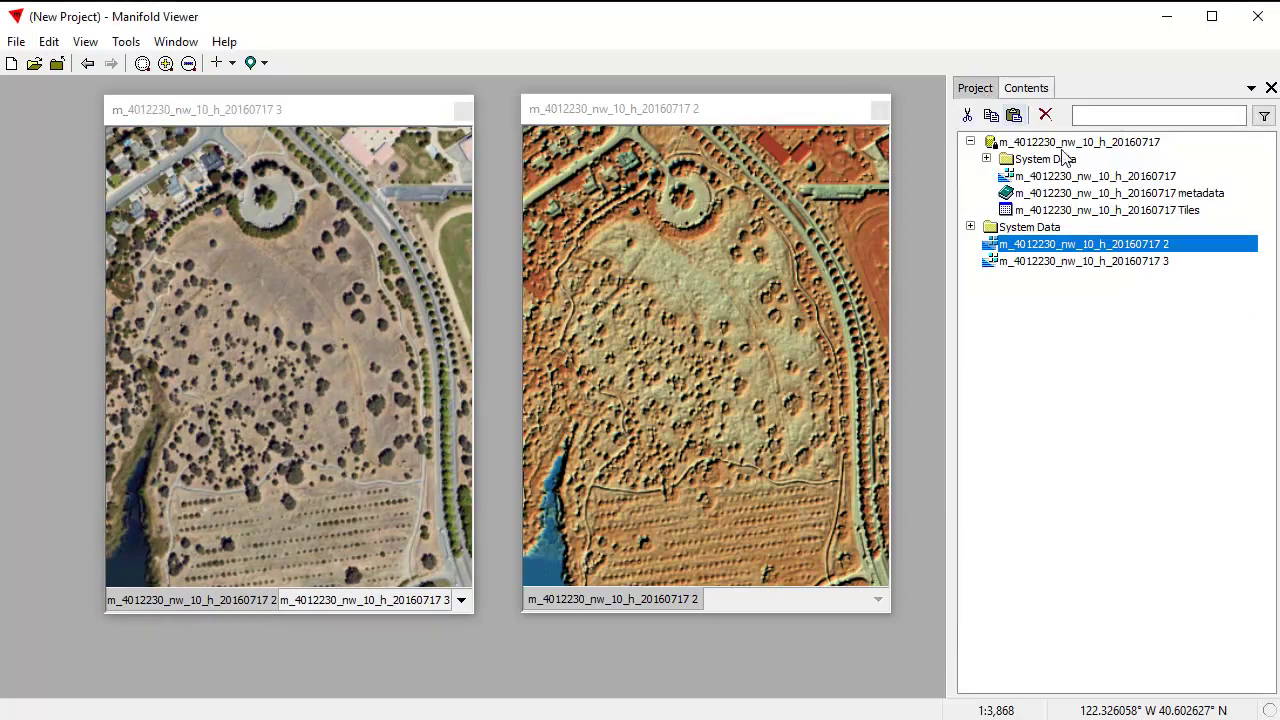
pyautogui.doubleClick(1148, 180)
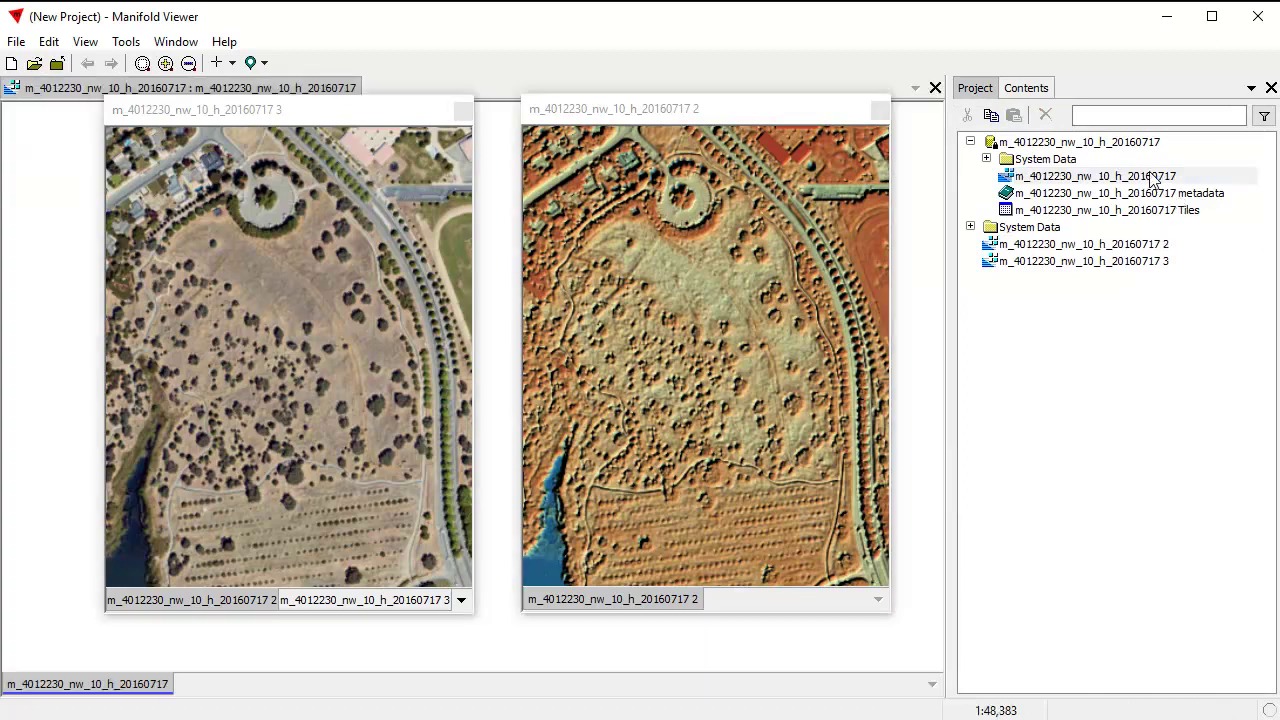
pyautogui.click(79, 88)
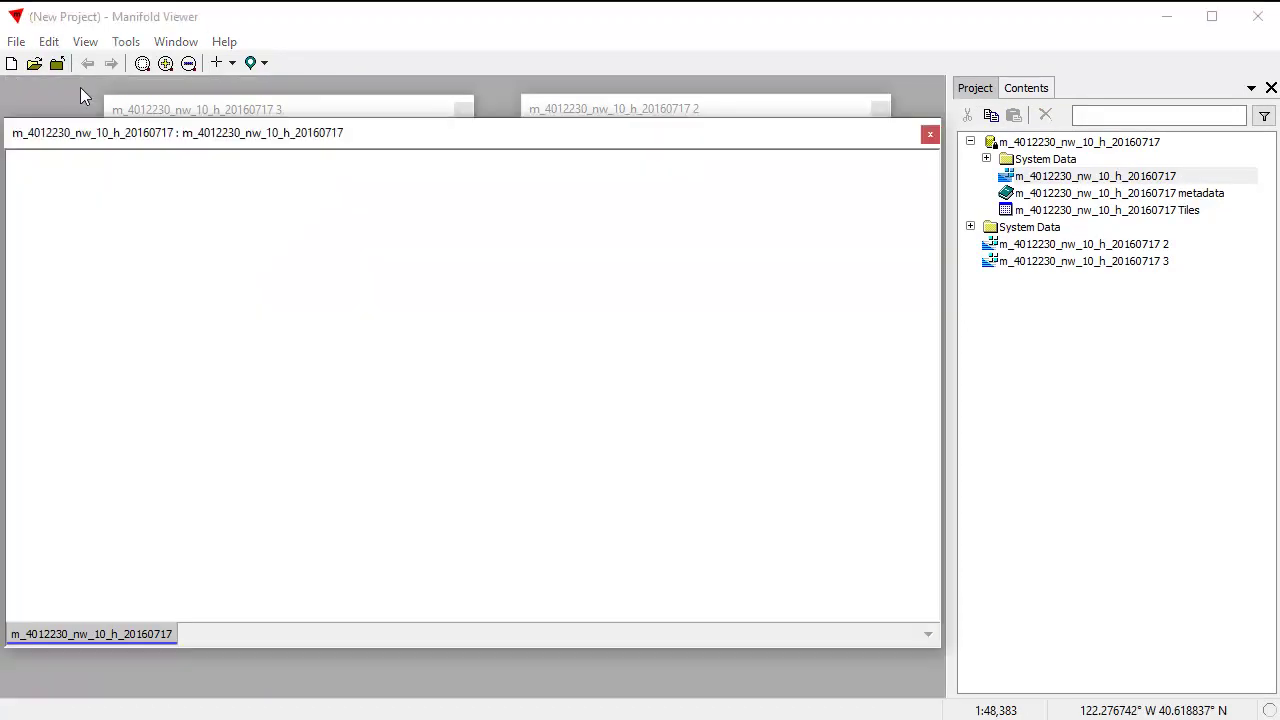
pyautogui.moveTo(940, 652); pyautogui.dragTo(417, 612)
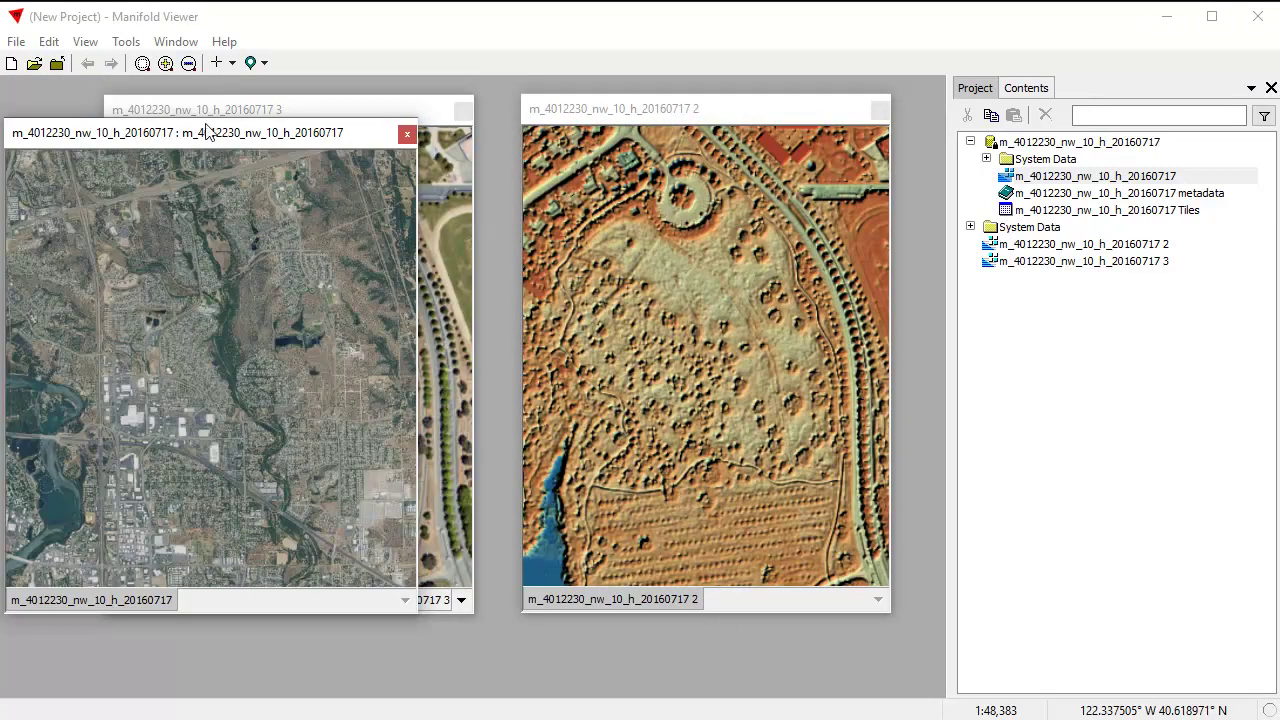
pyautogui.moveTo(205, 138); pyautogui.dragTo(734, 219)
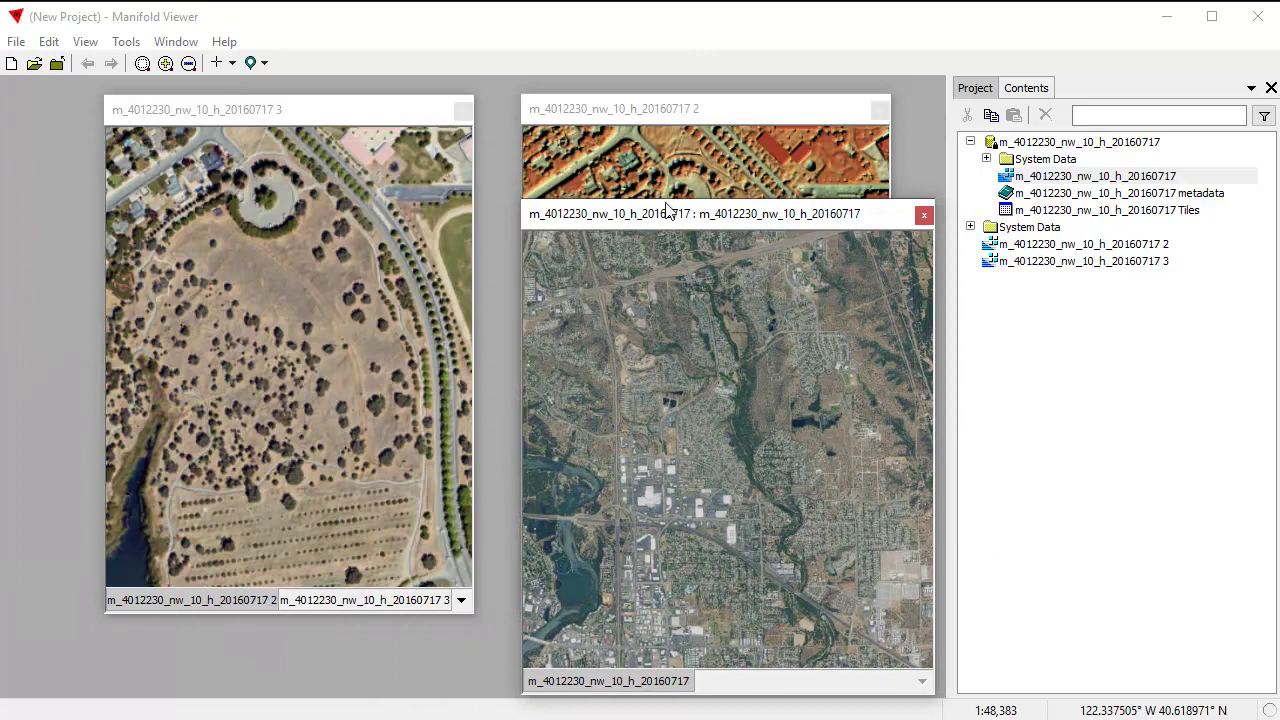
# Match the original image's view to the m_4012230_nw_10_h_20160717 3 window's location, and move its window clear of the shaded infrared window
pyautogui.click(255, 63)
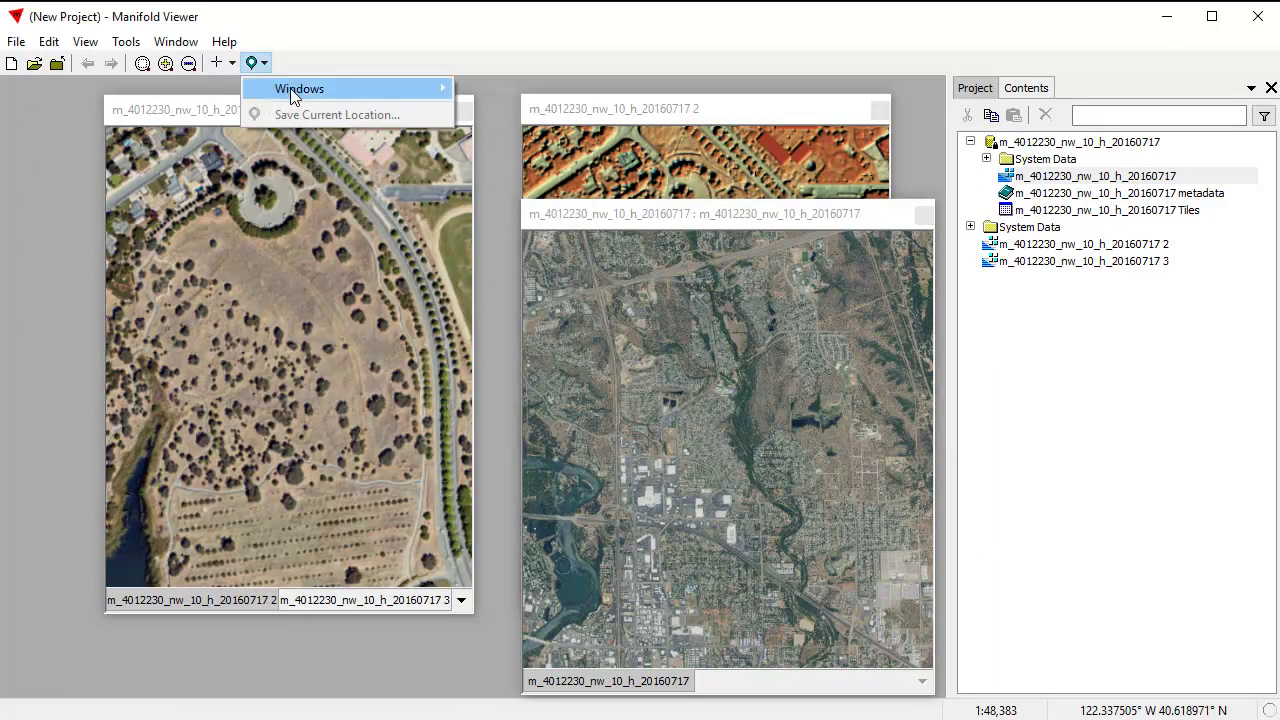
pyautogui.moveTo(293, 88)
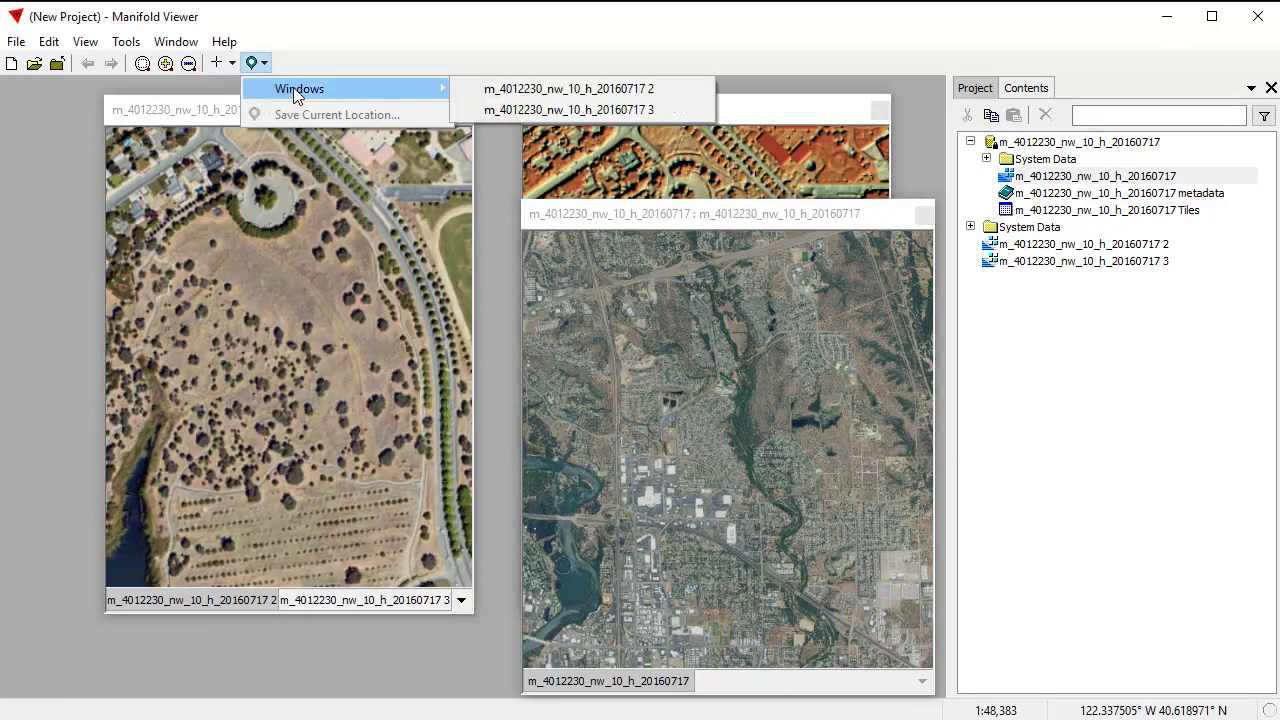
pyautogui.click(539, 105)
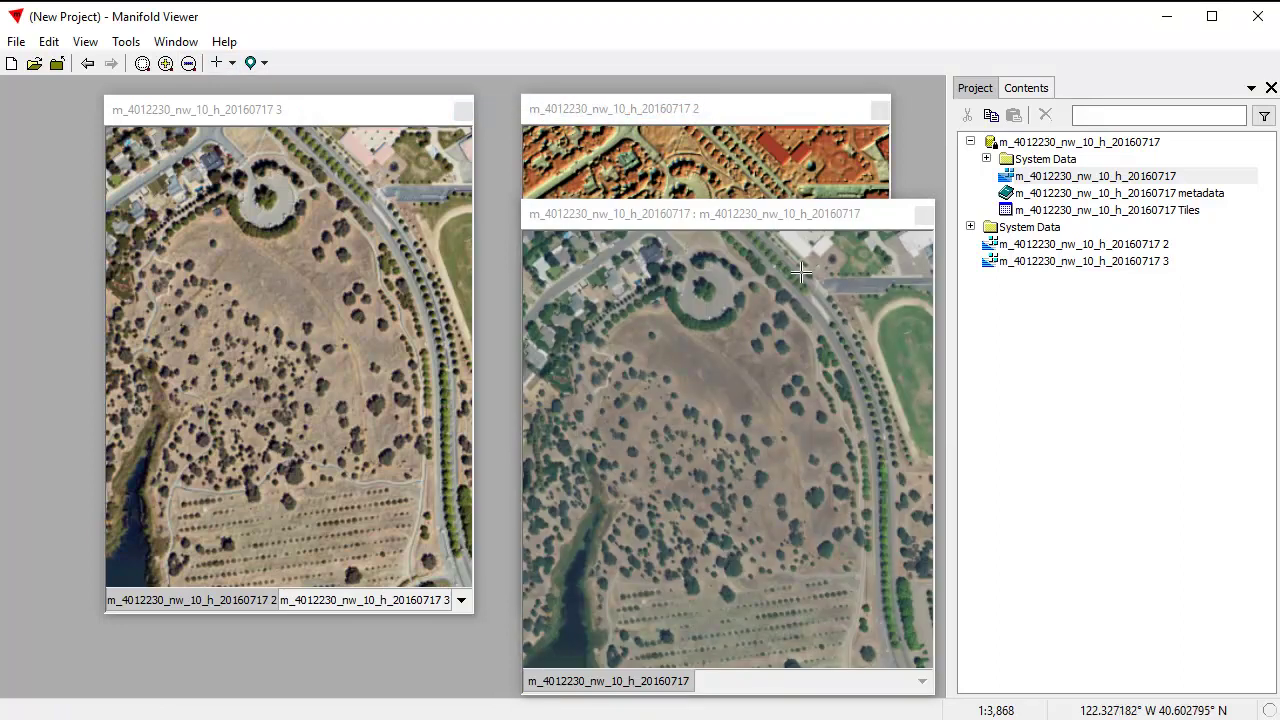
pyautogui.moveTo(809, 220)
pyautogui.mouseDown()
pyautogui.moveTo(1112, 208)
pyautogui.moveTo(1010, 200)
pyautogui.moveTo(1066, 210)
pyautogui.moveTo(1024, 203)
pyautogui.mouseUp()
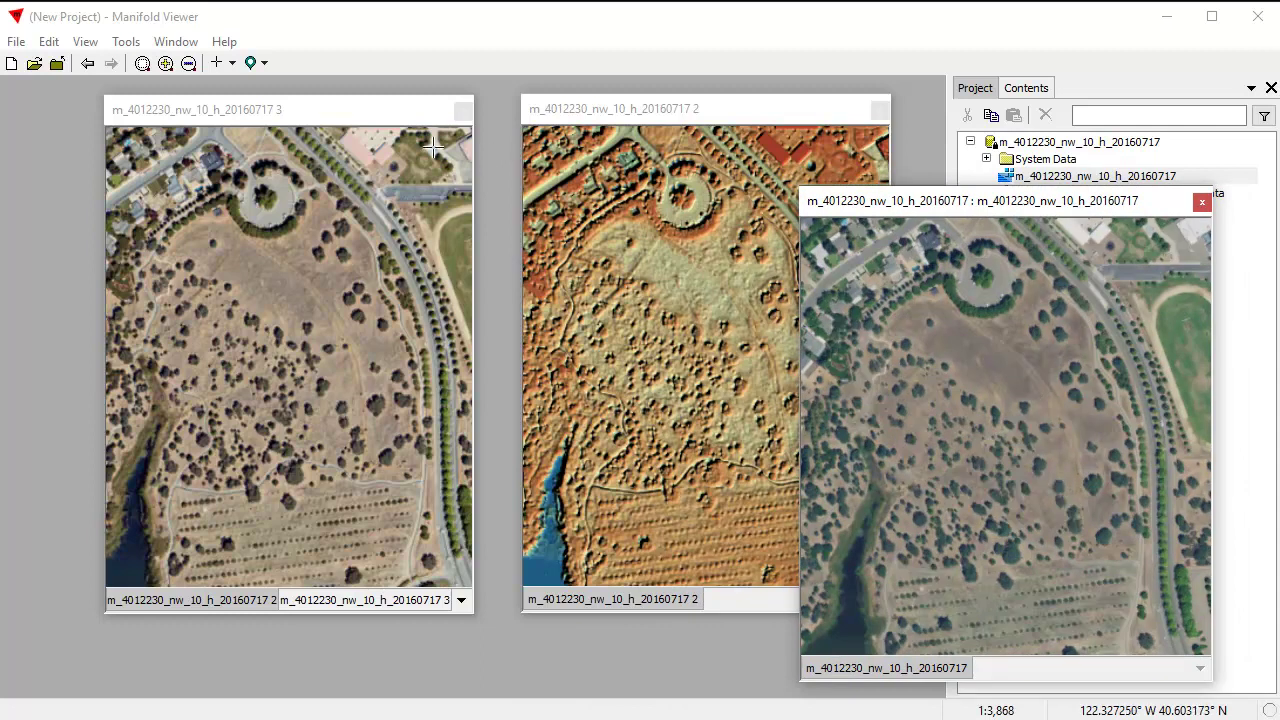
# Hide and show the infrared overlay in the natural-color window to compare it with the original image
pyautogui.click(336, 115)
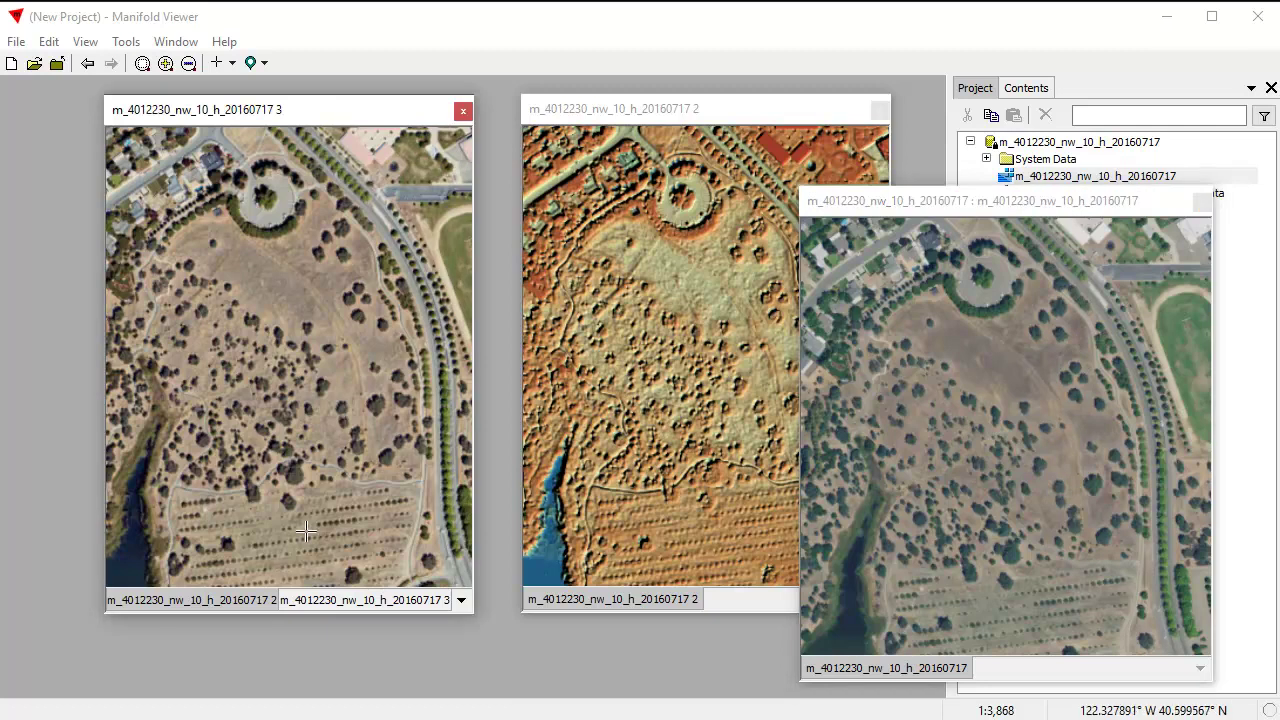
pyautogui.click(257, 600)
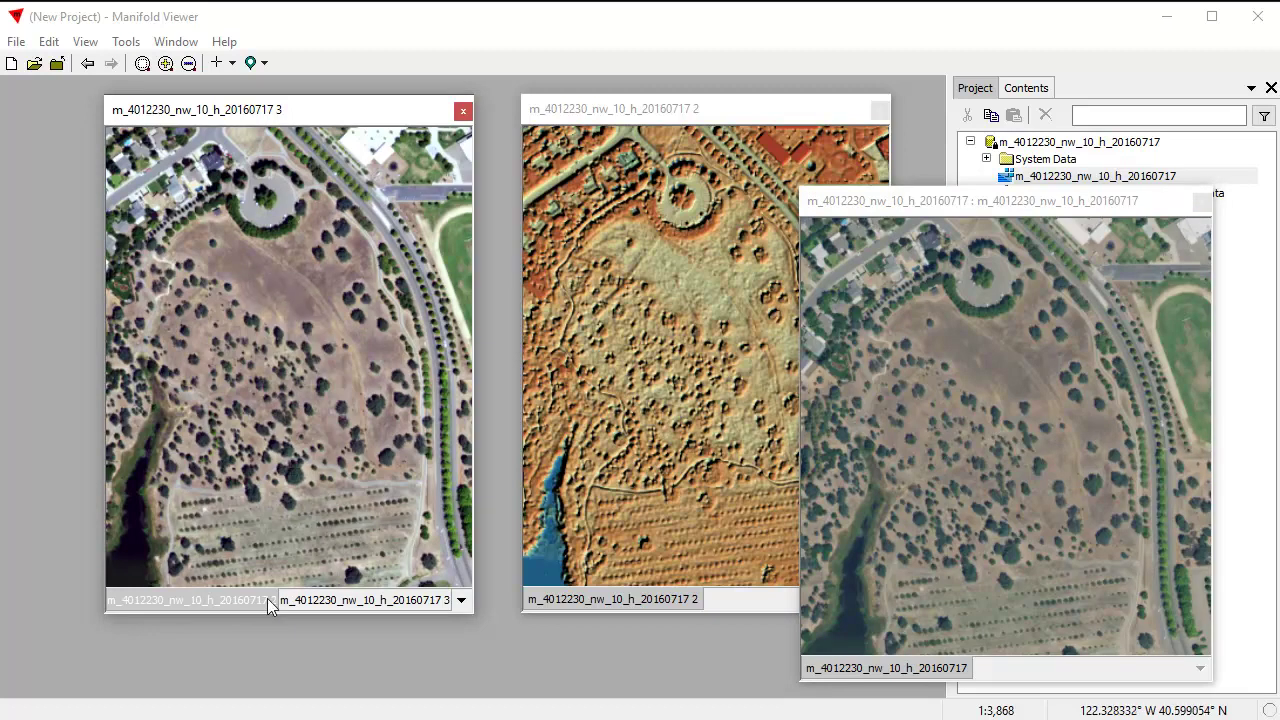
pyautogui.click(242, 601)
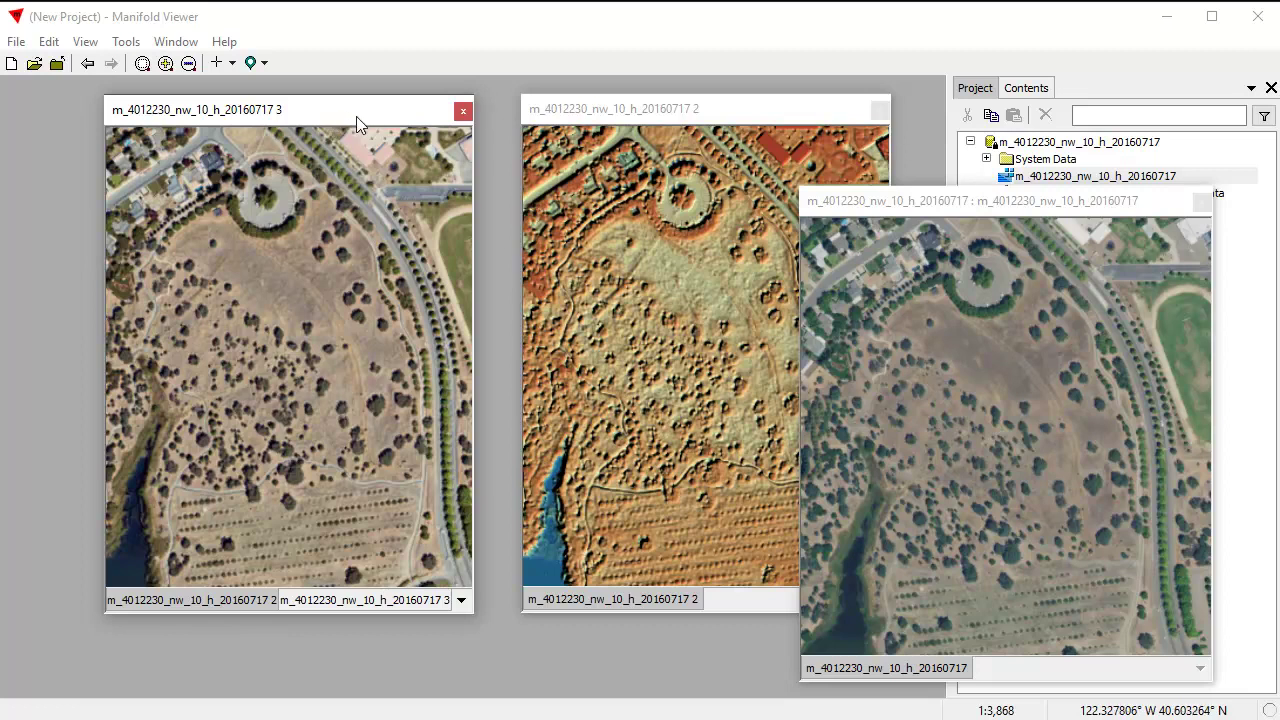
# Move the original image's window below the shaded infrared window, and review the infrared image's channel style settings
pyautogui.click(695, 112)
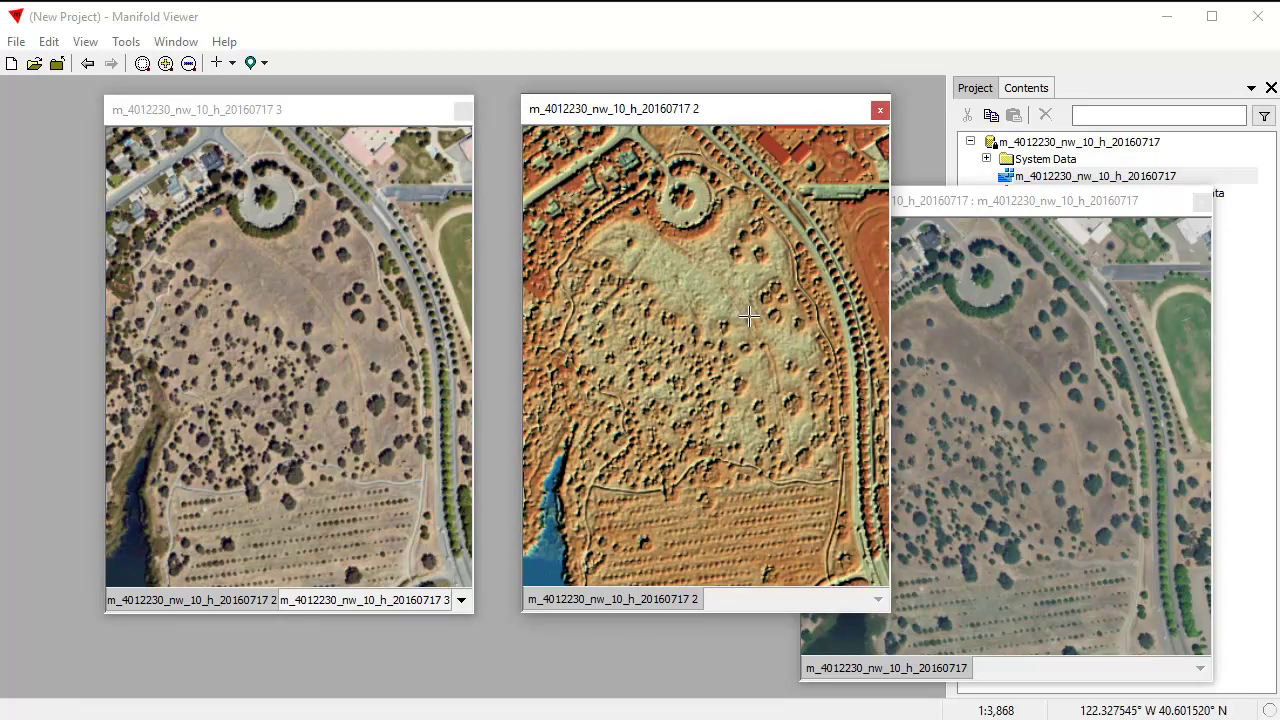
pyautogui.click(1040, 92)
pyautogui.moveTo(1053, 188); pyautogui.dragTo(774, 625)
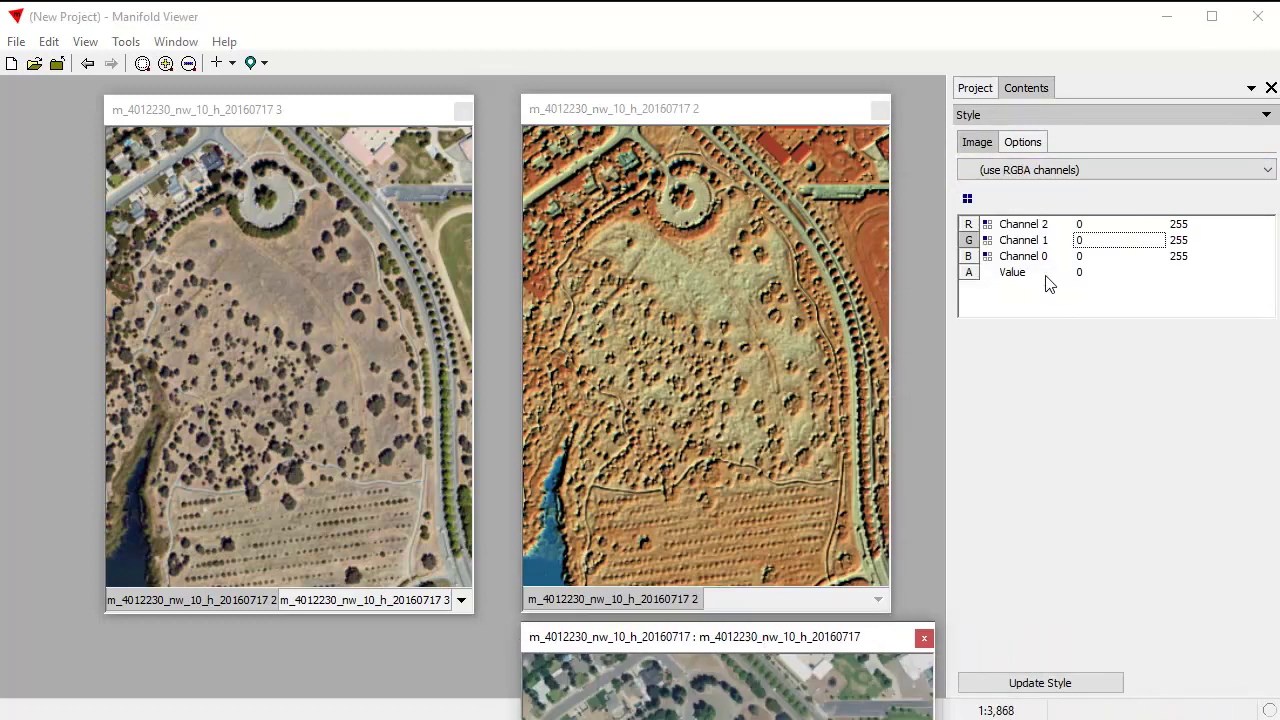
pyautogui.click(726, 113)
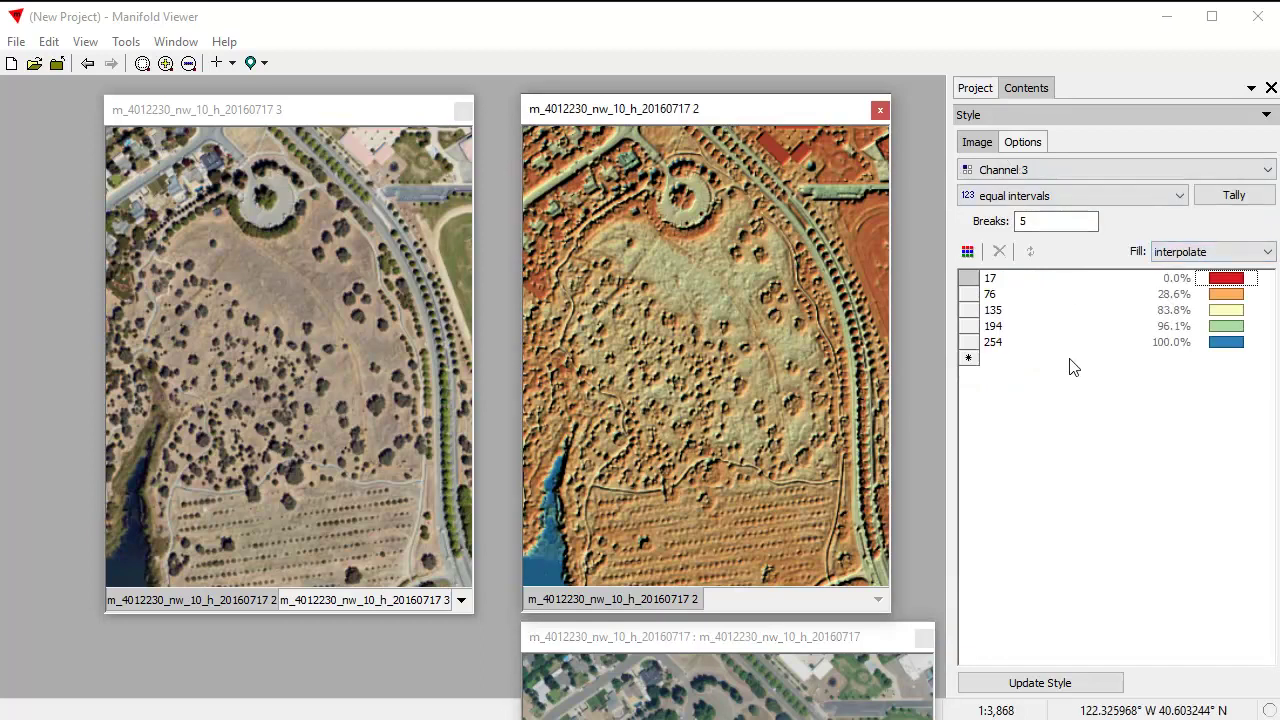
pyautogui.click(1030, 147)
pyautogui.click(977, 142)
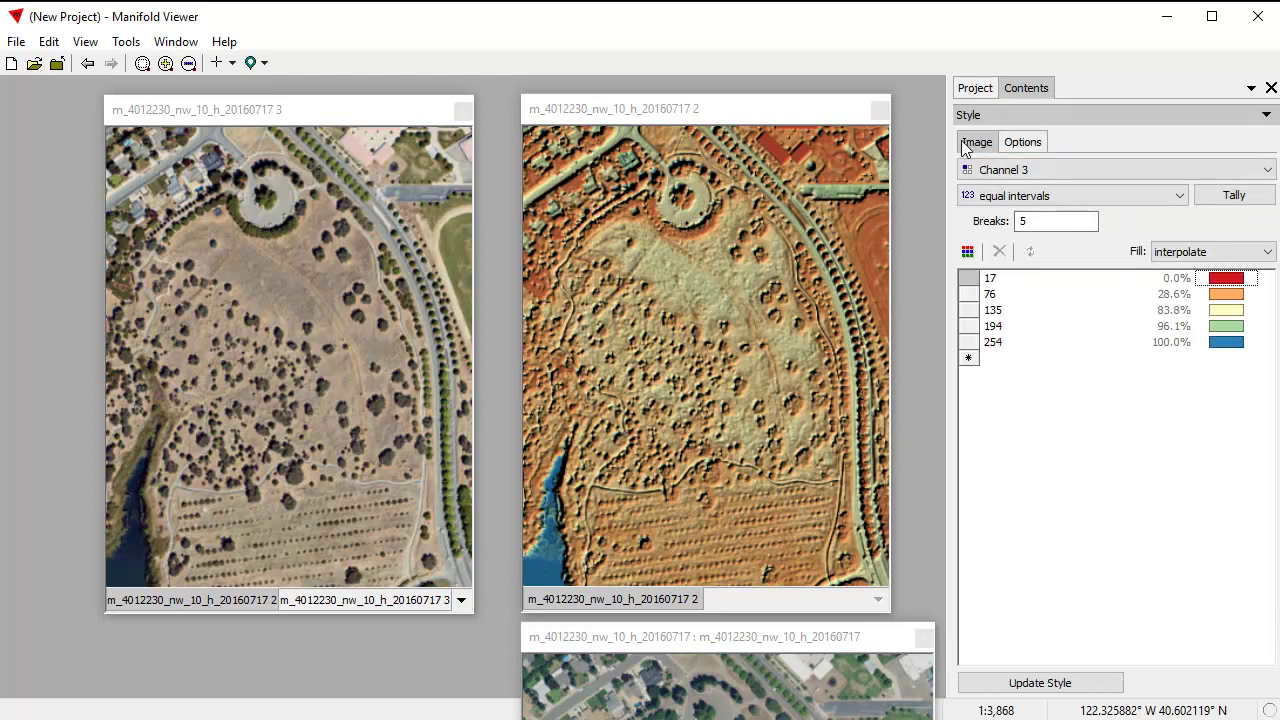
pyautogui.click(758, 110)
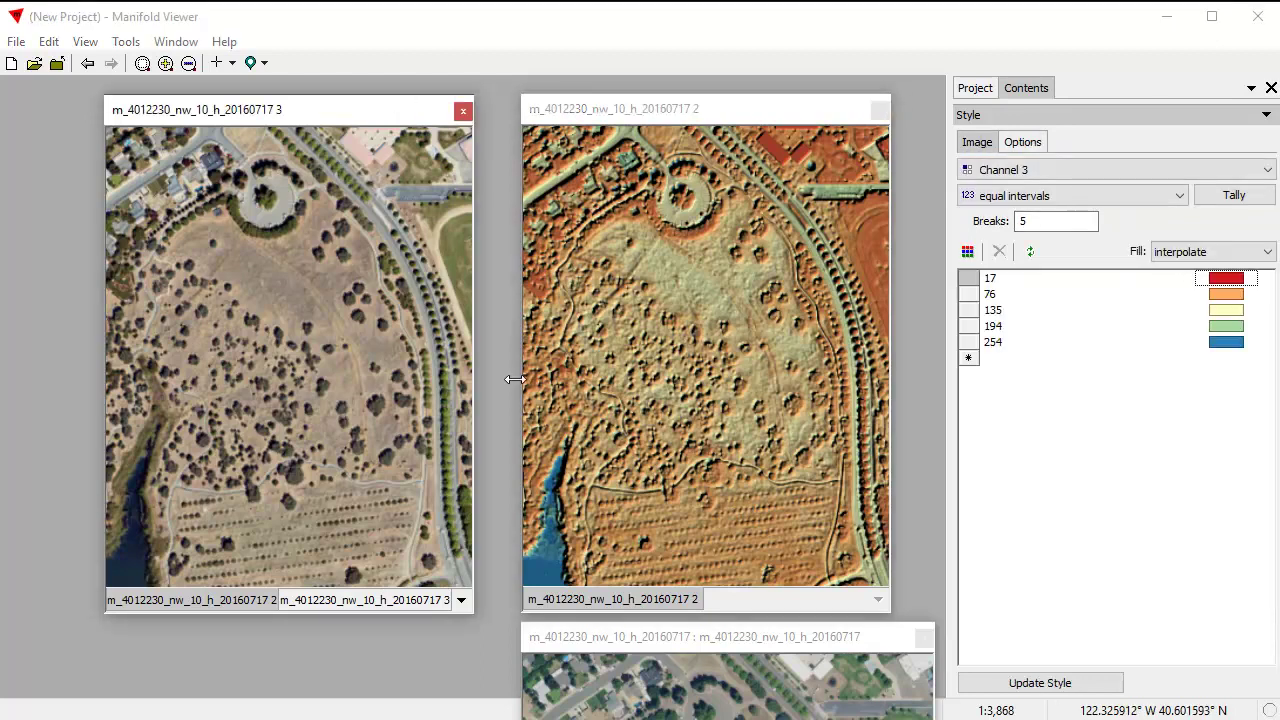
# Arrange the original image's window beside the enhanced natural-color window, over the shaded infrared one, with the project's components listed
pyautogui.moveTo(776, 646); pyautogui.dragTo(958, 216)
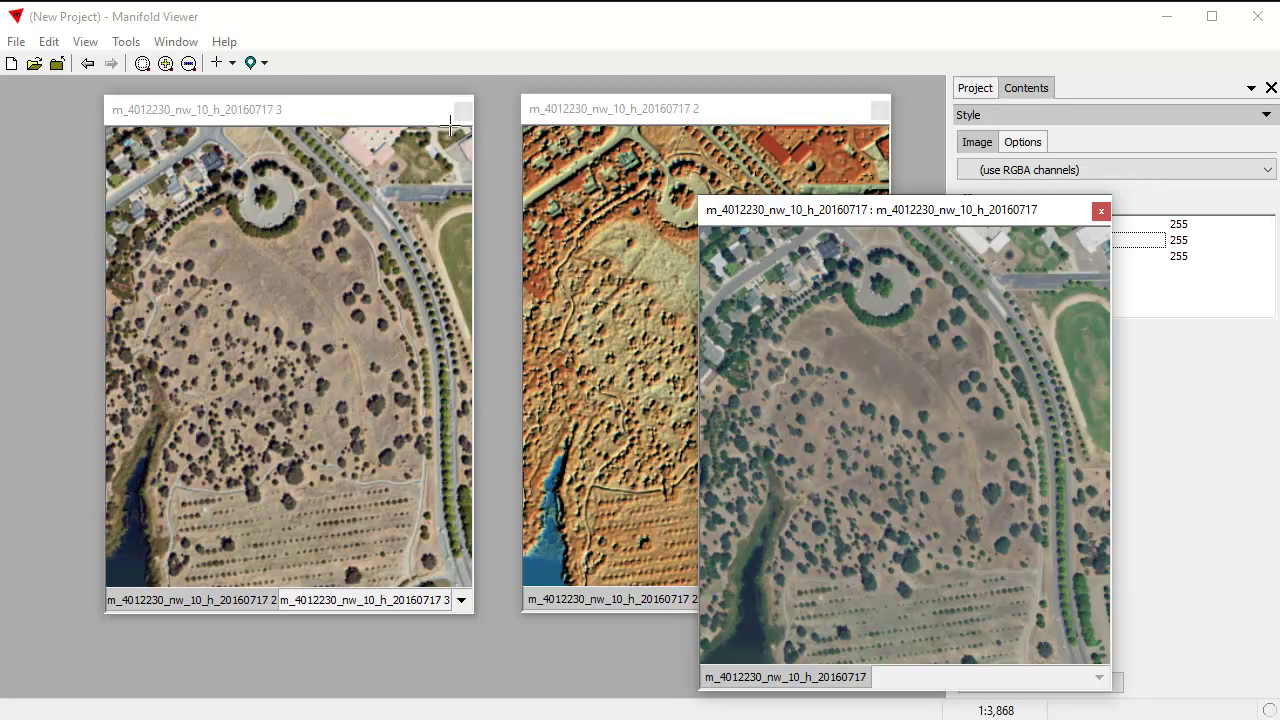
pyautogui.click(394, 118)
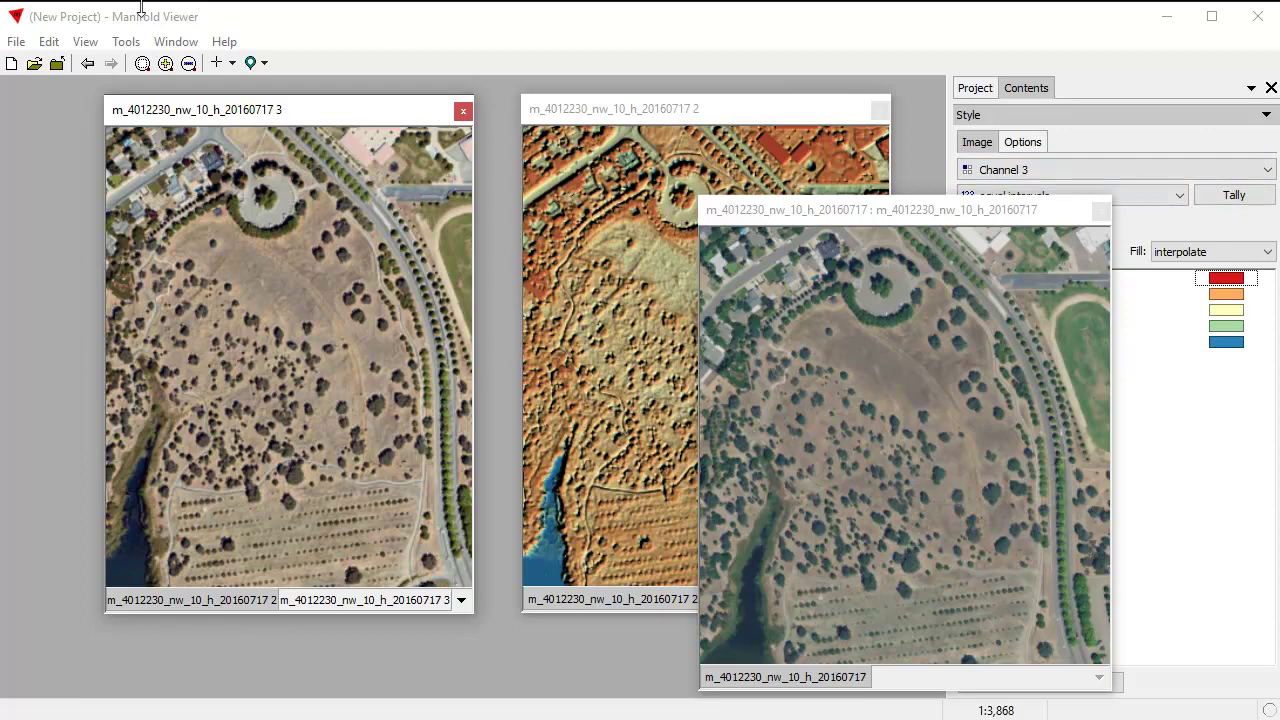
pyautogui.click(453, 25)
pyautogui.click(400, 118)
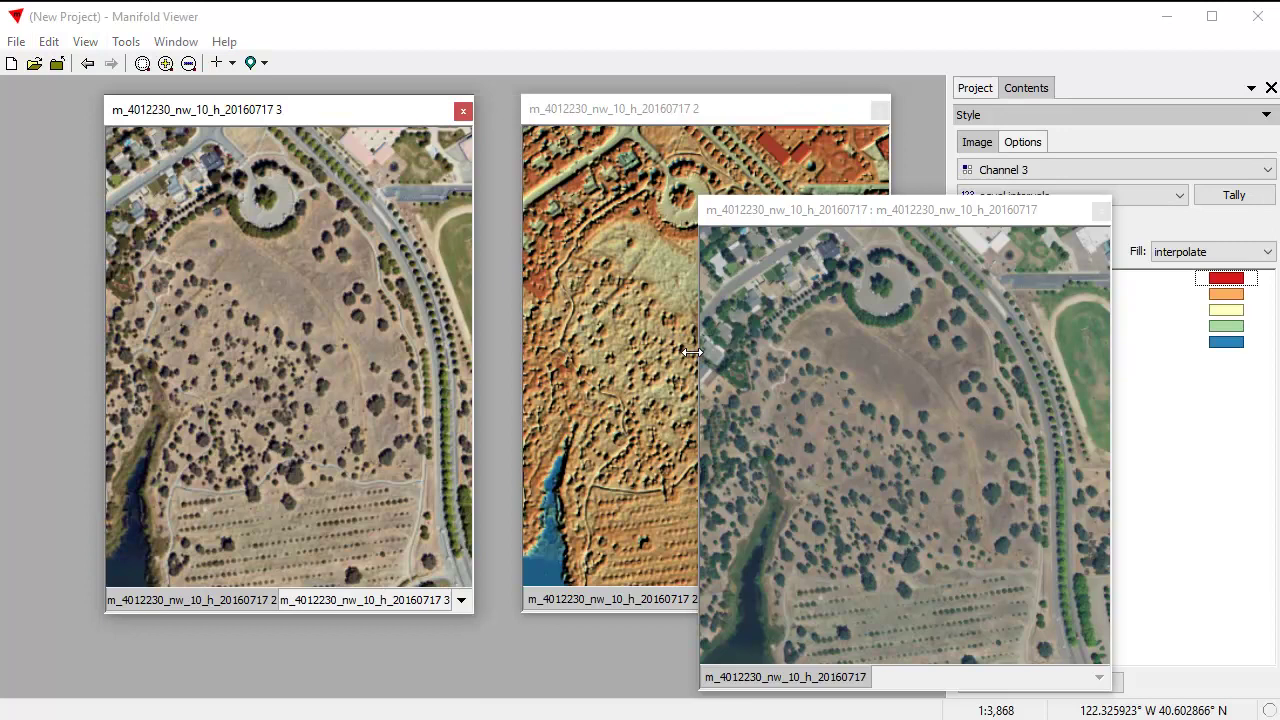
pyautogui.click(978, 89)
pyautogui.moveTo(951, 215); pyautogui.dragTo(744, 173)
pyautogui.click(361, 106)
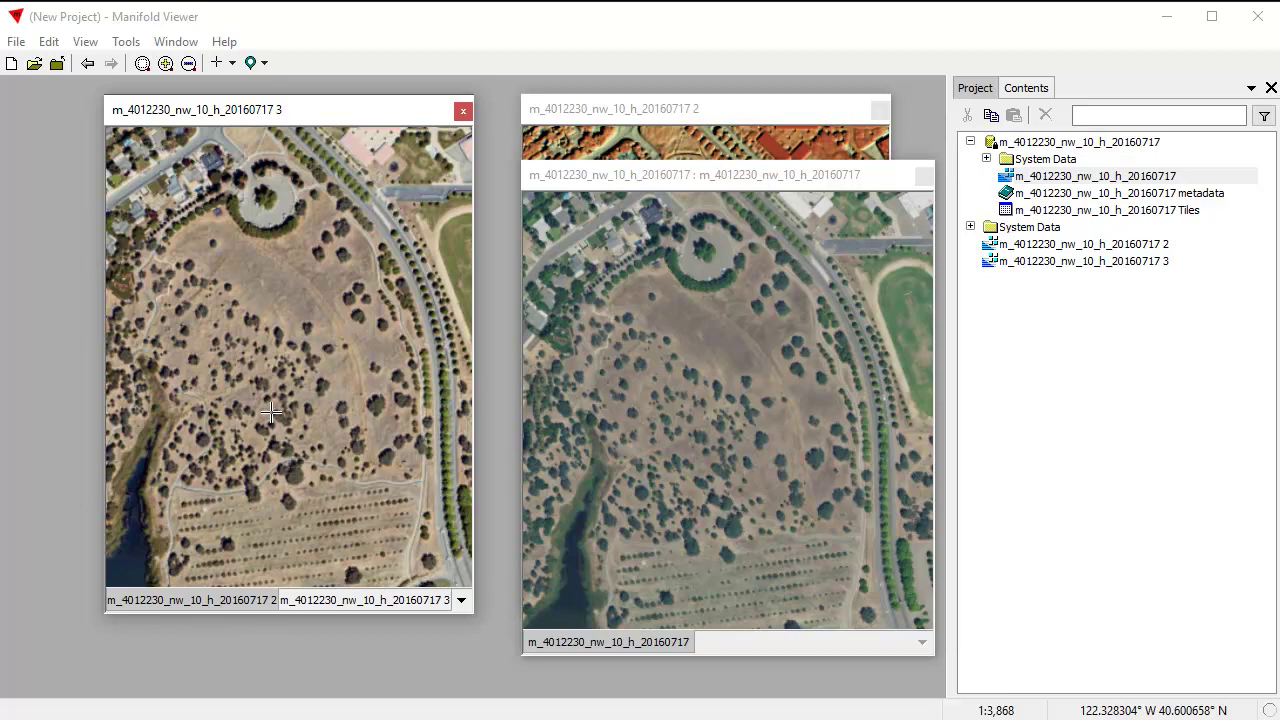
pyautogui.moveTo(382, 107); pyautogui.dragTo(342, 100)
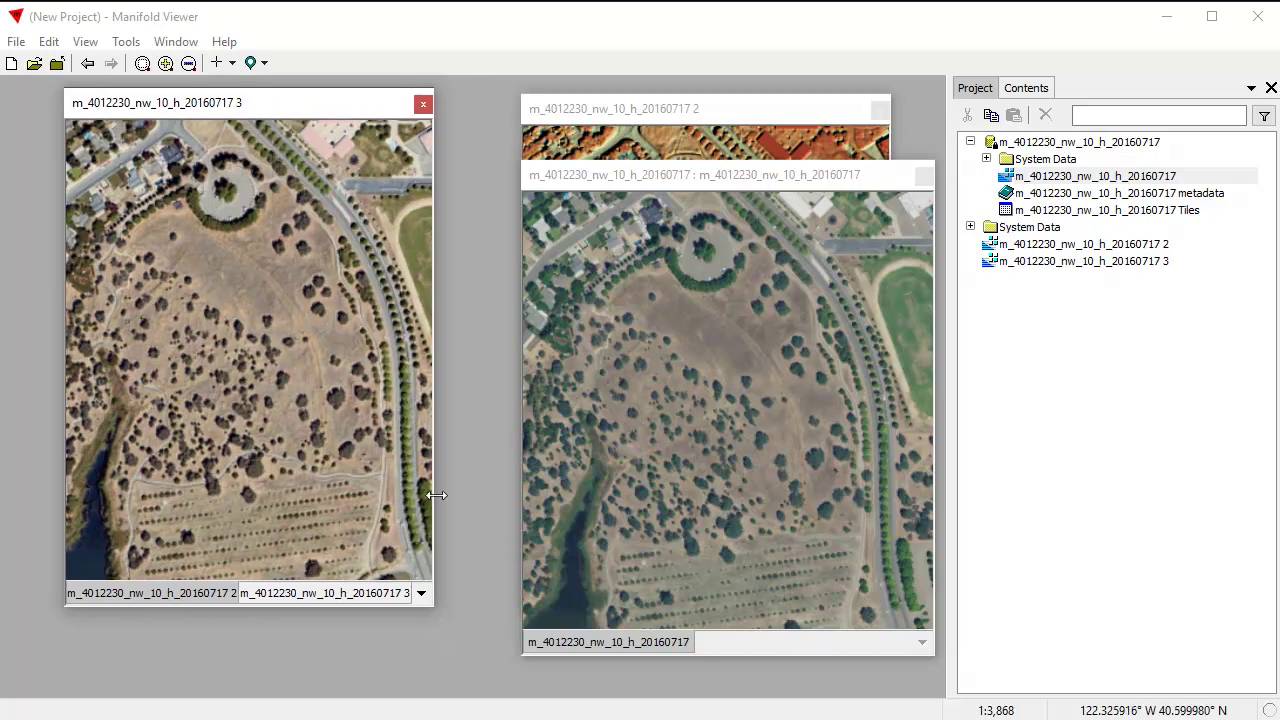